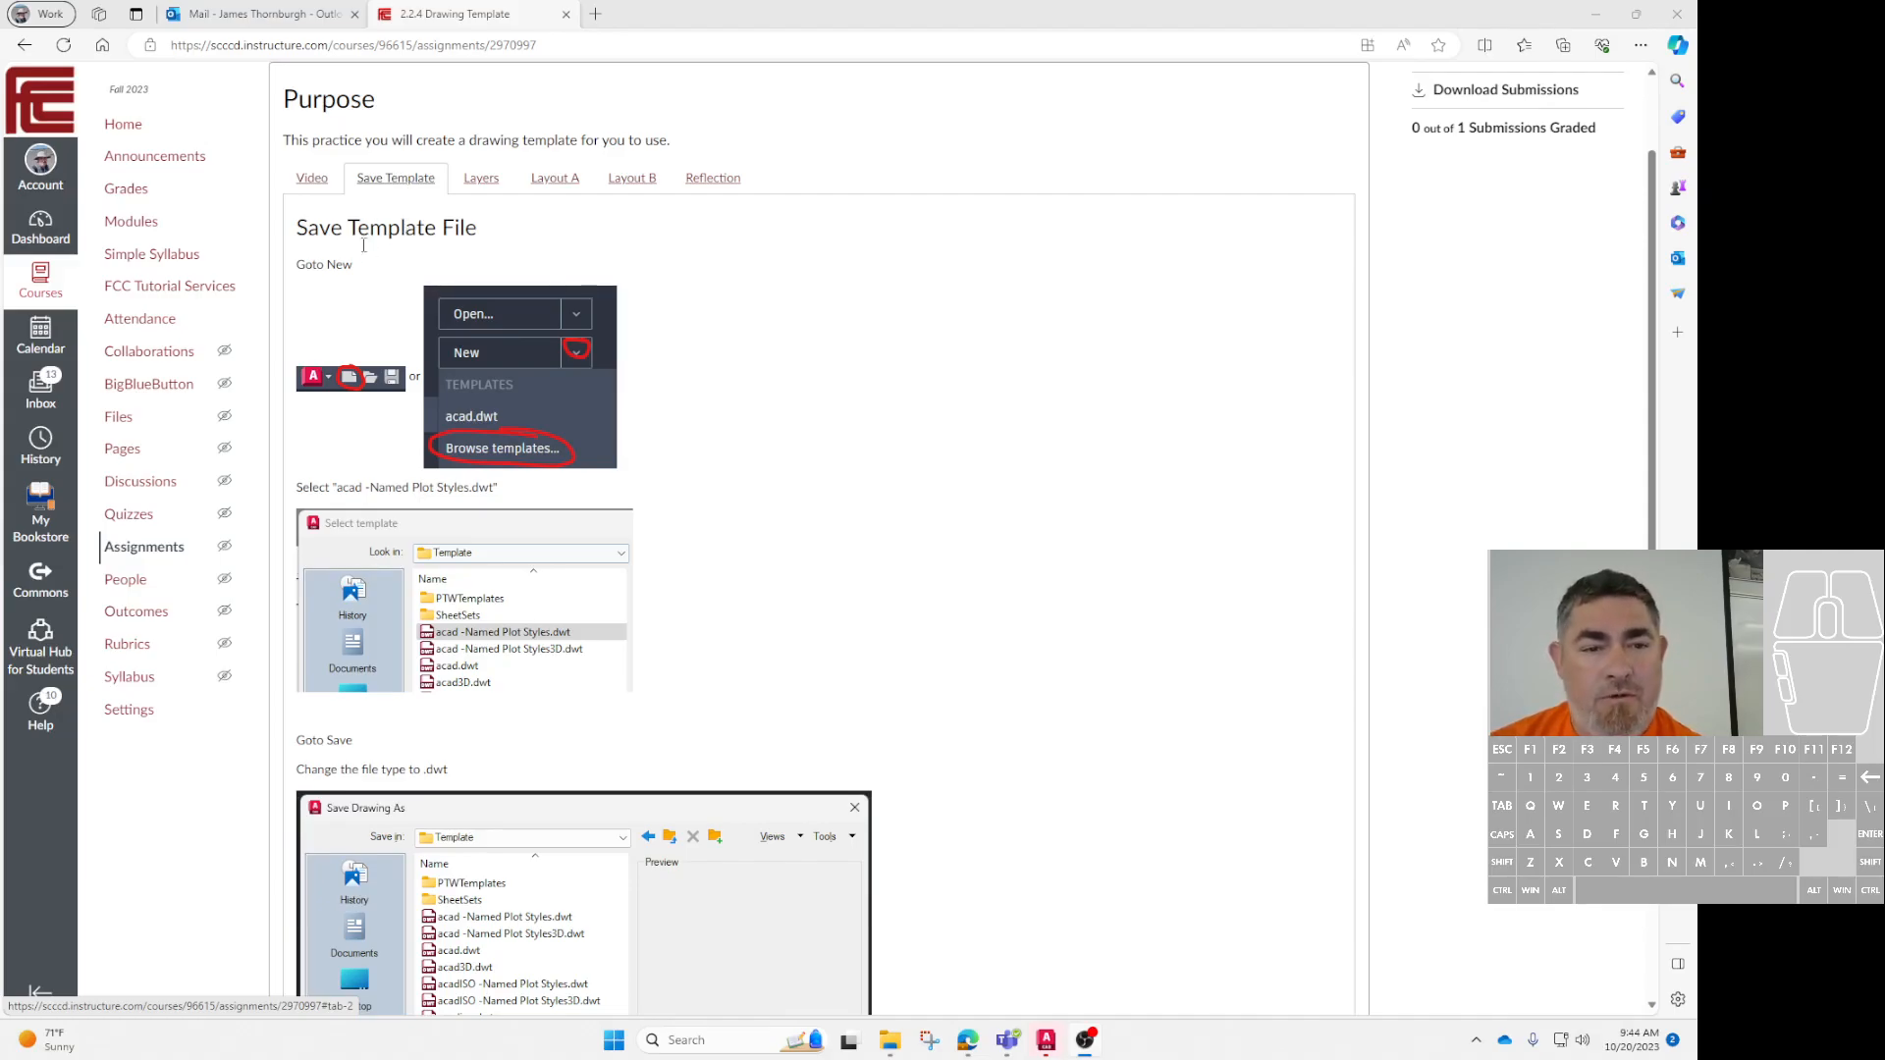
# Switch to AutoCAD and start a new drawing from the acad -Named Plot Styles.dwt template
pyautogui.click(1047, 1043)
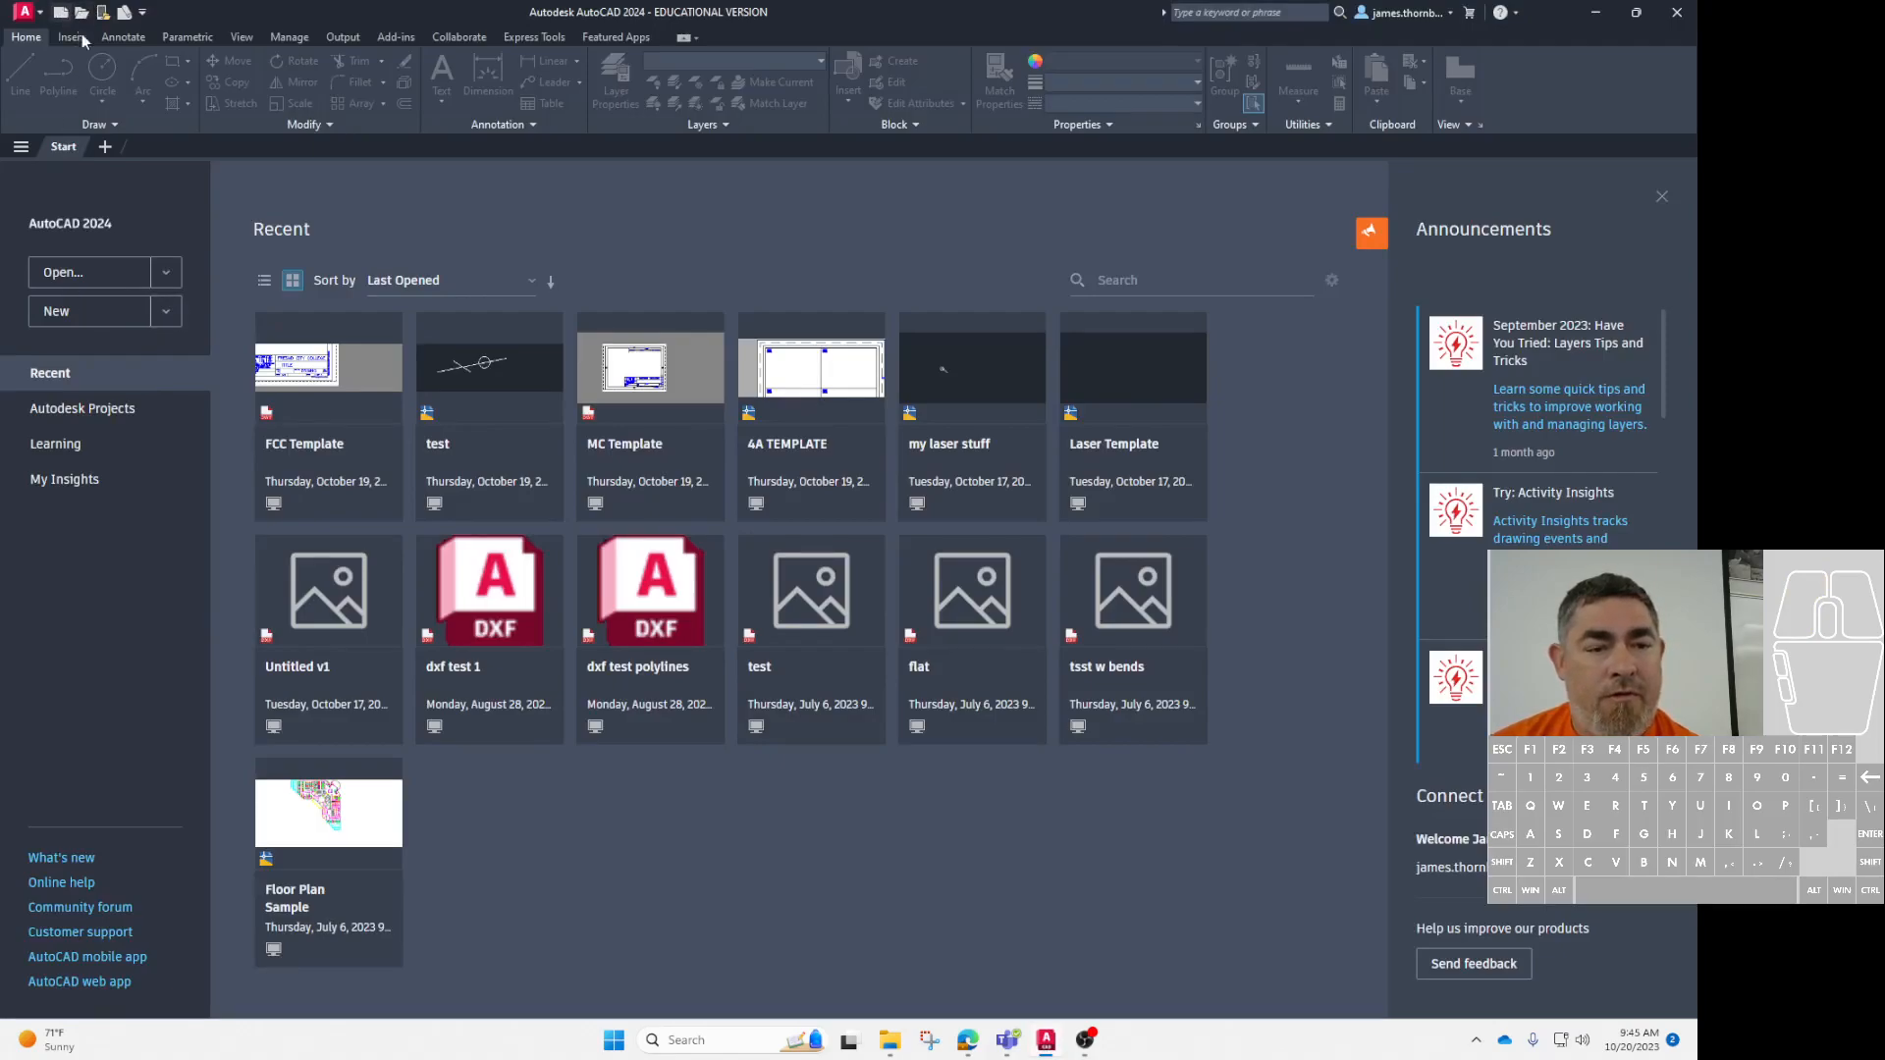
pyautogui.click(166, 311)
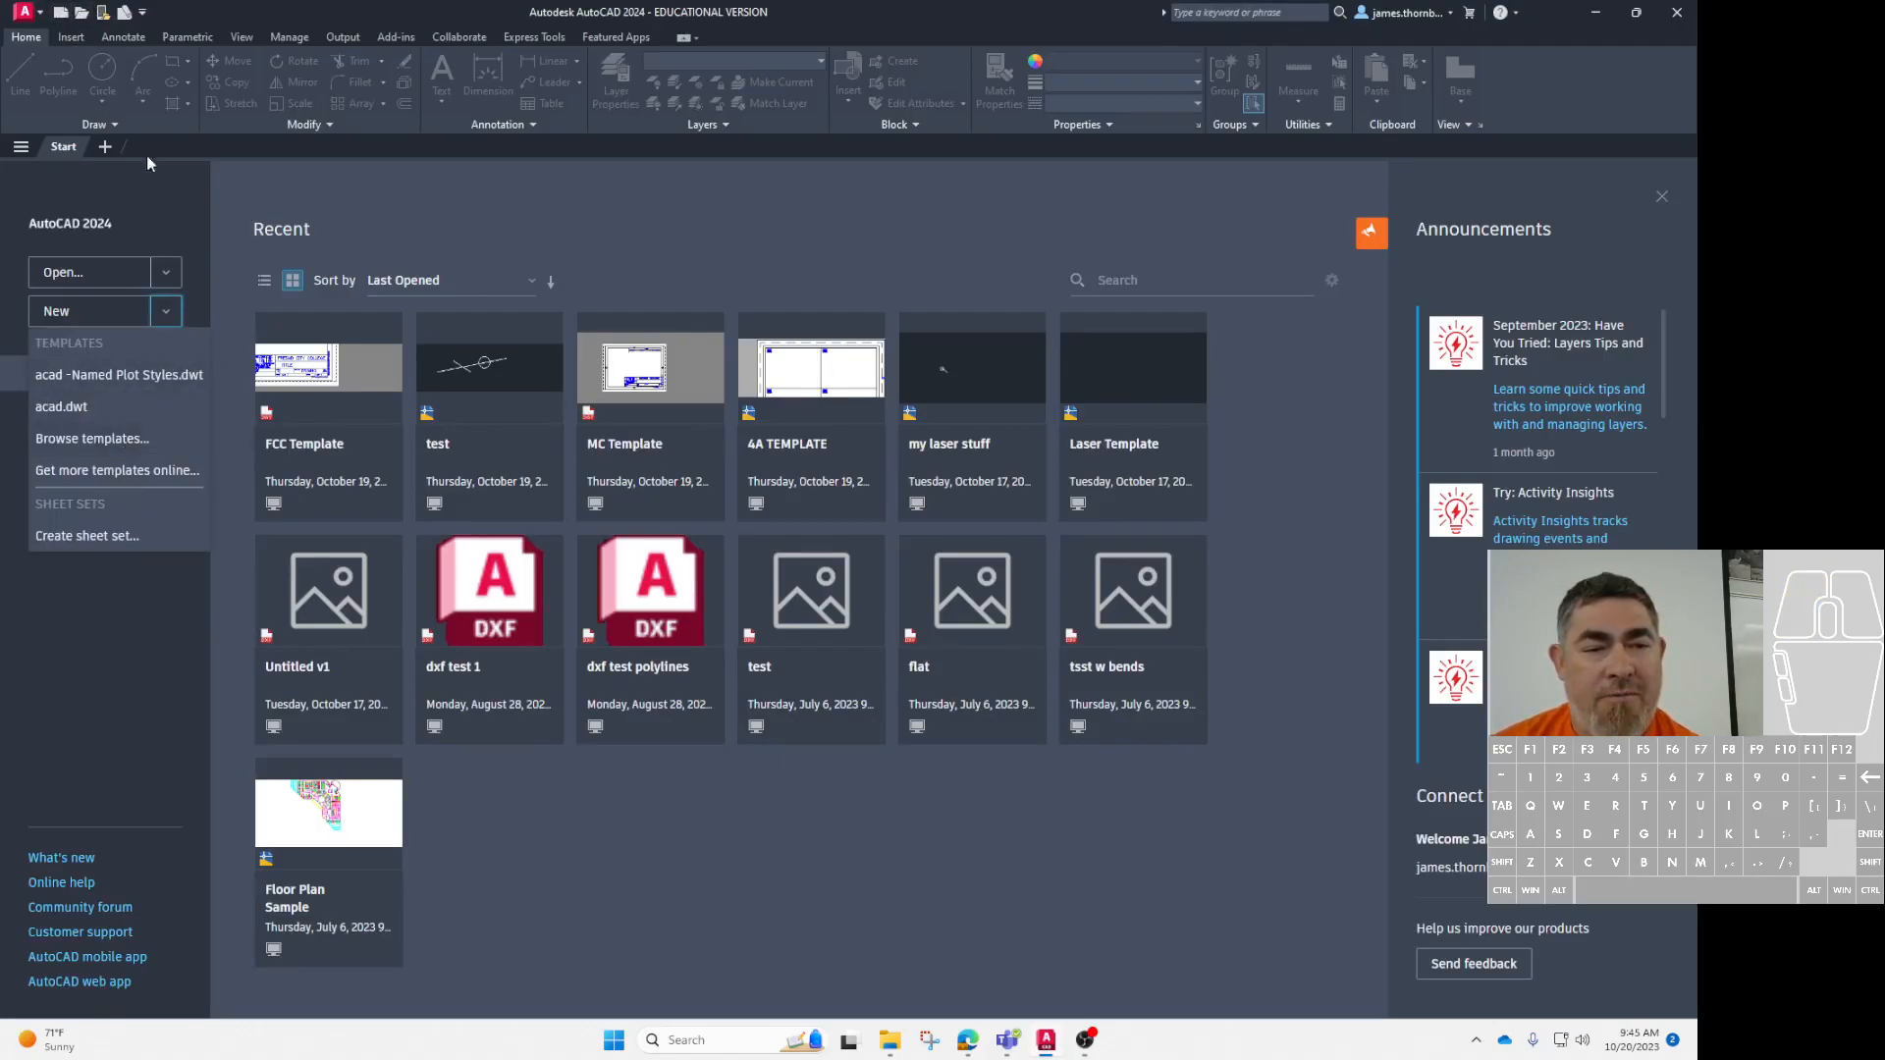
pyautogui.click(61, 12)
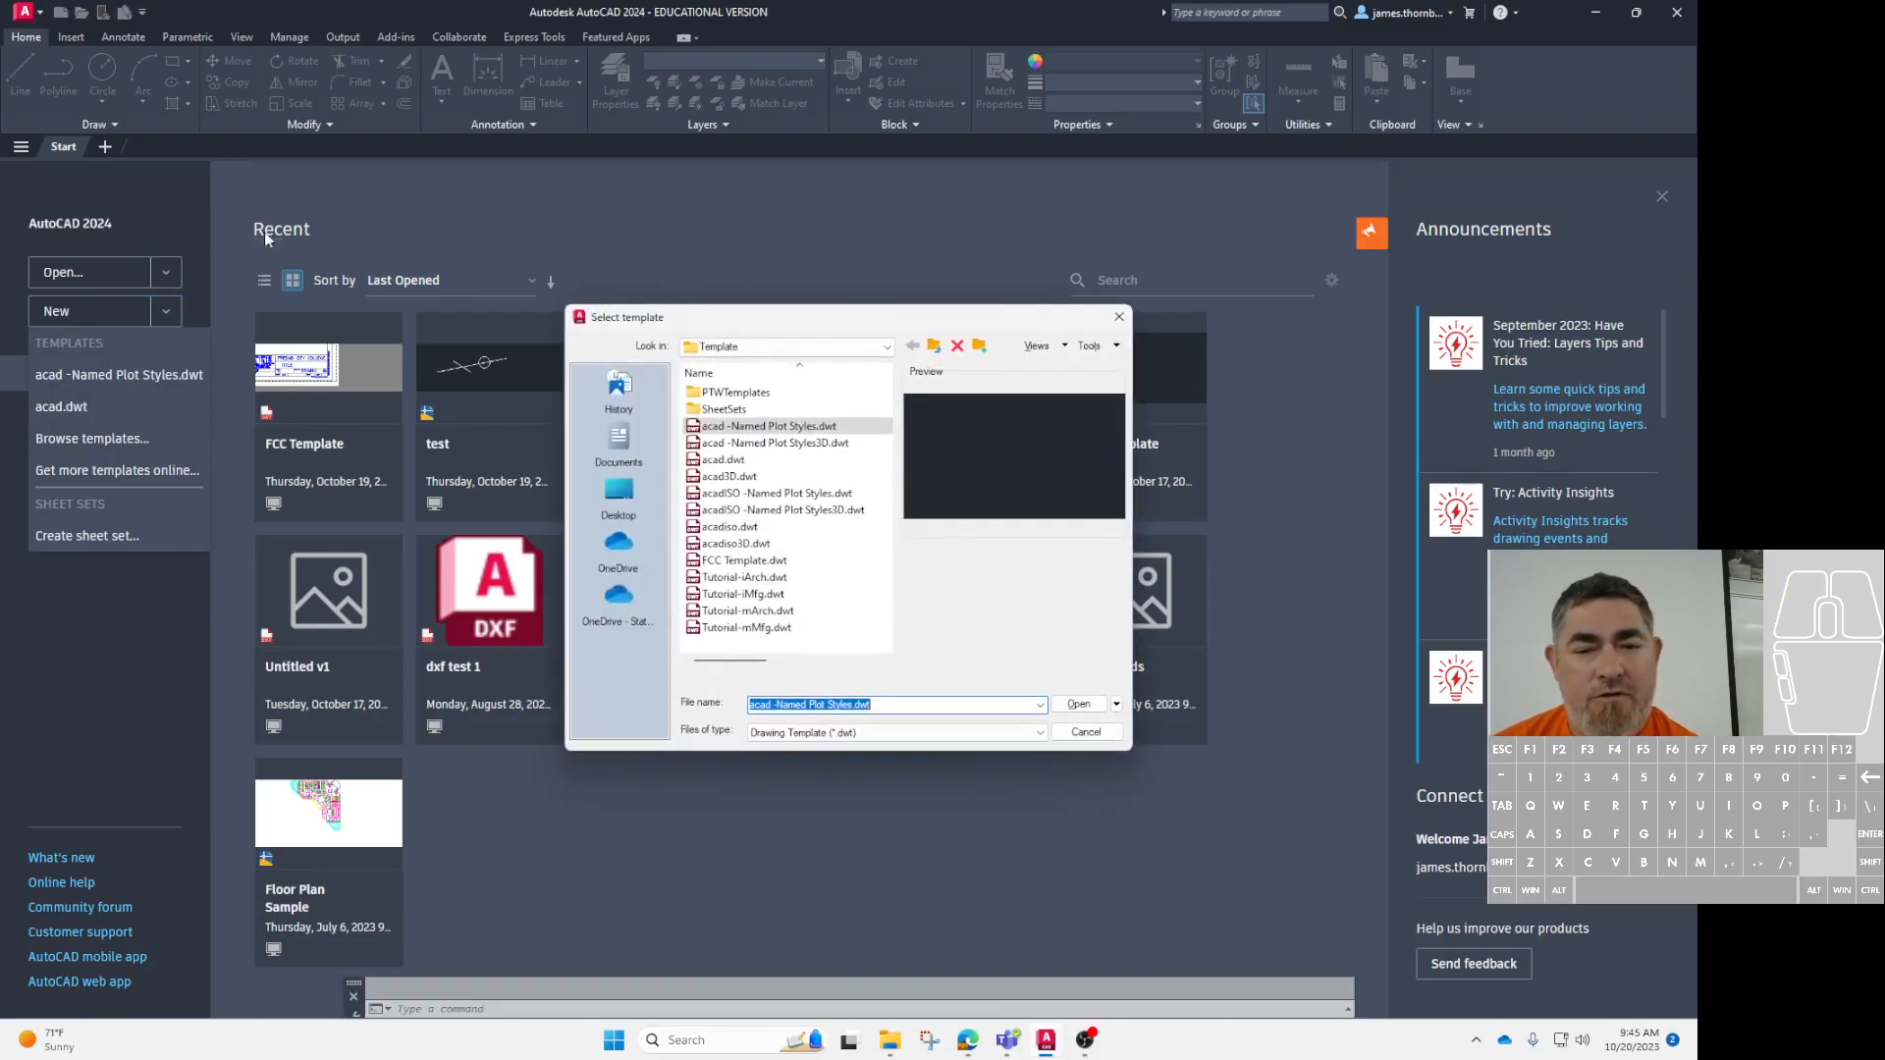
pyautogui.click(762, 428)
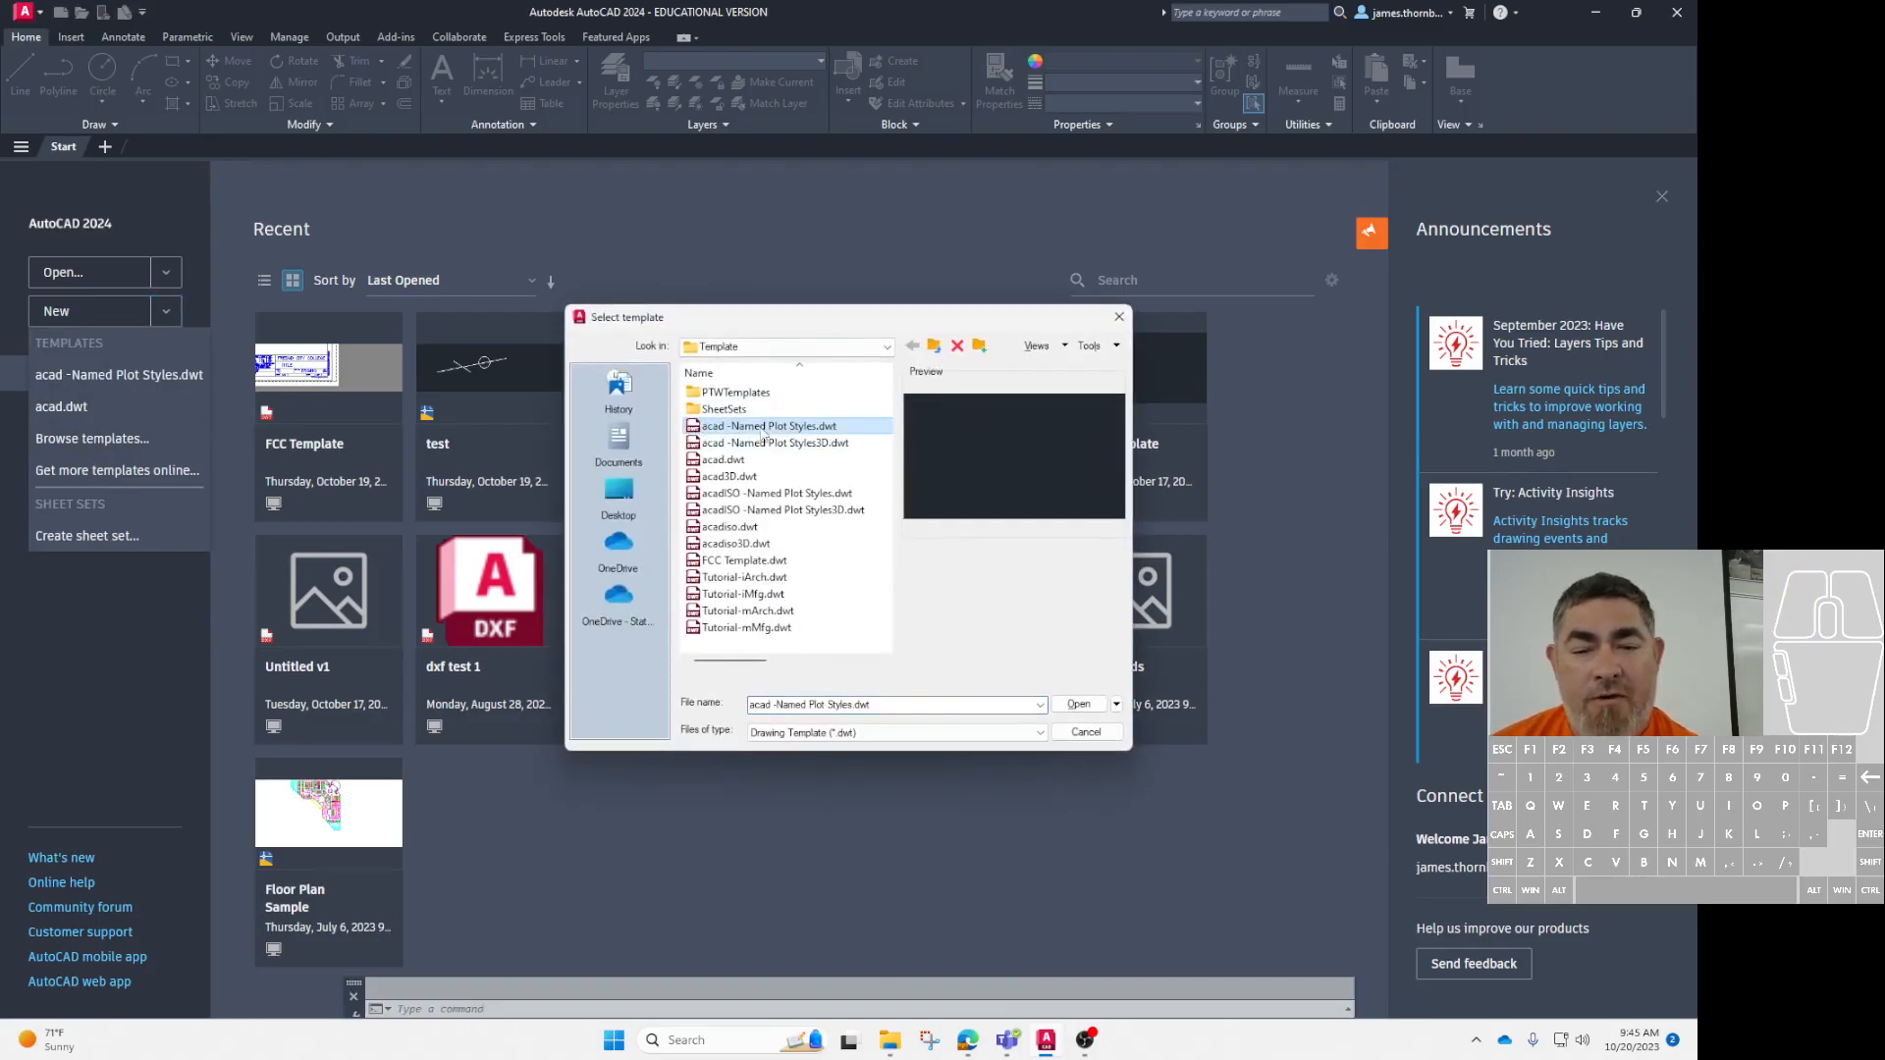
pyautogui.click(1079, 705)
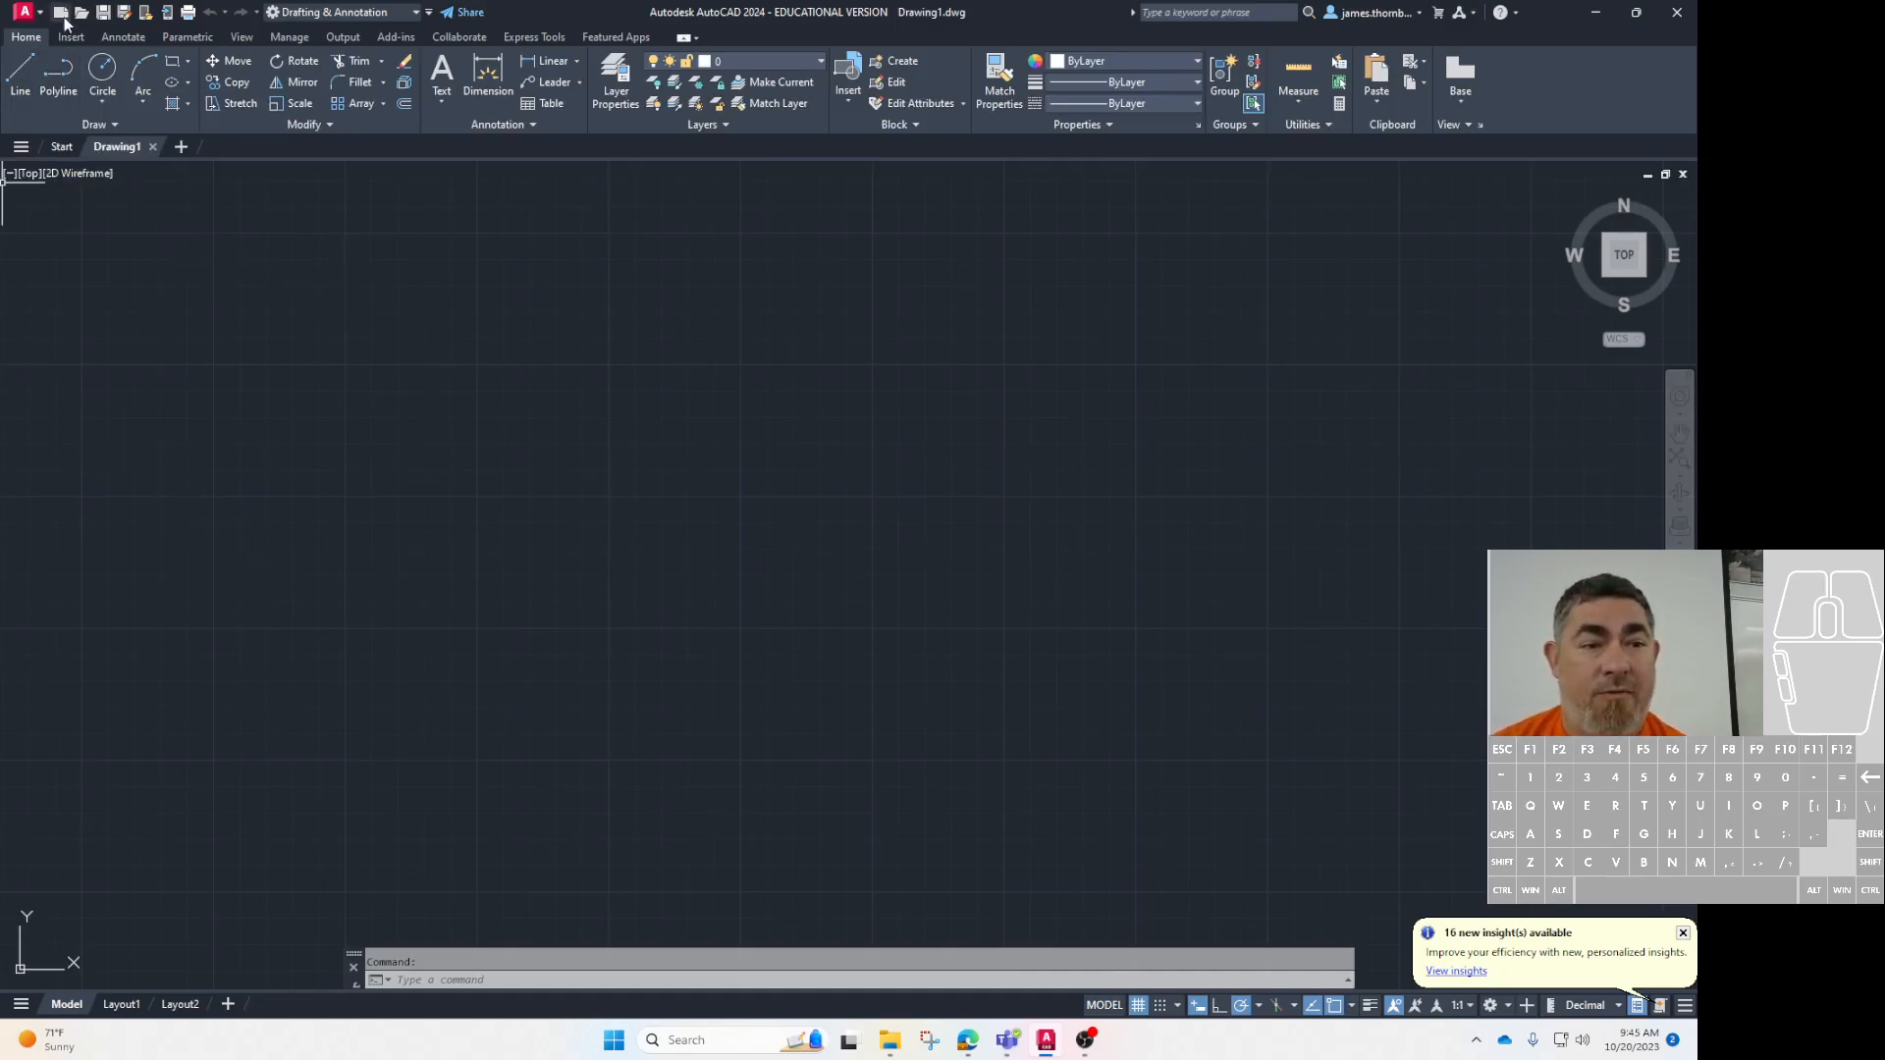
# Save the drawing to the Desktop as an AutoCAD Drawing Template (*.dwt) named "fcc tEMPLATE", keeping the default template options
pyautogui.click(104, 11)
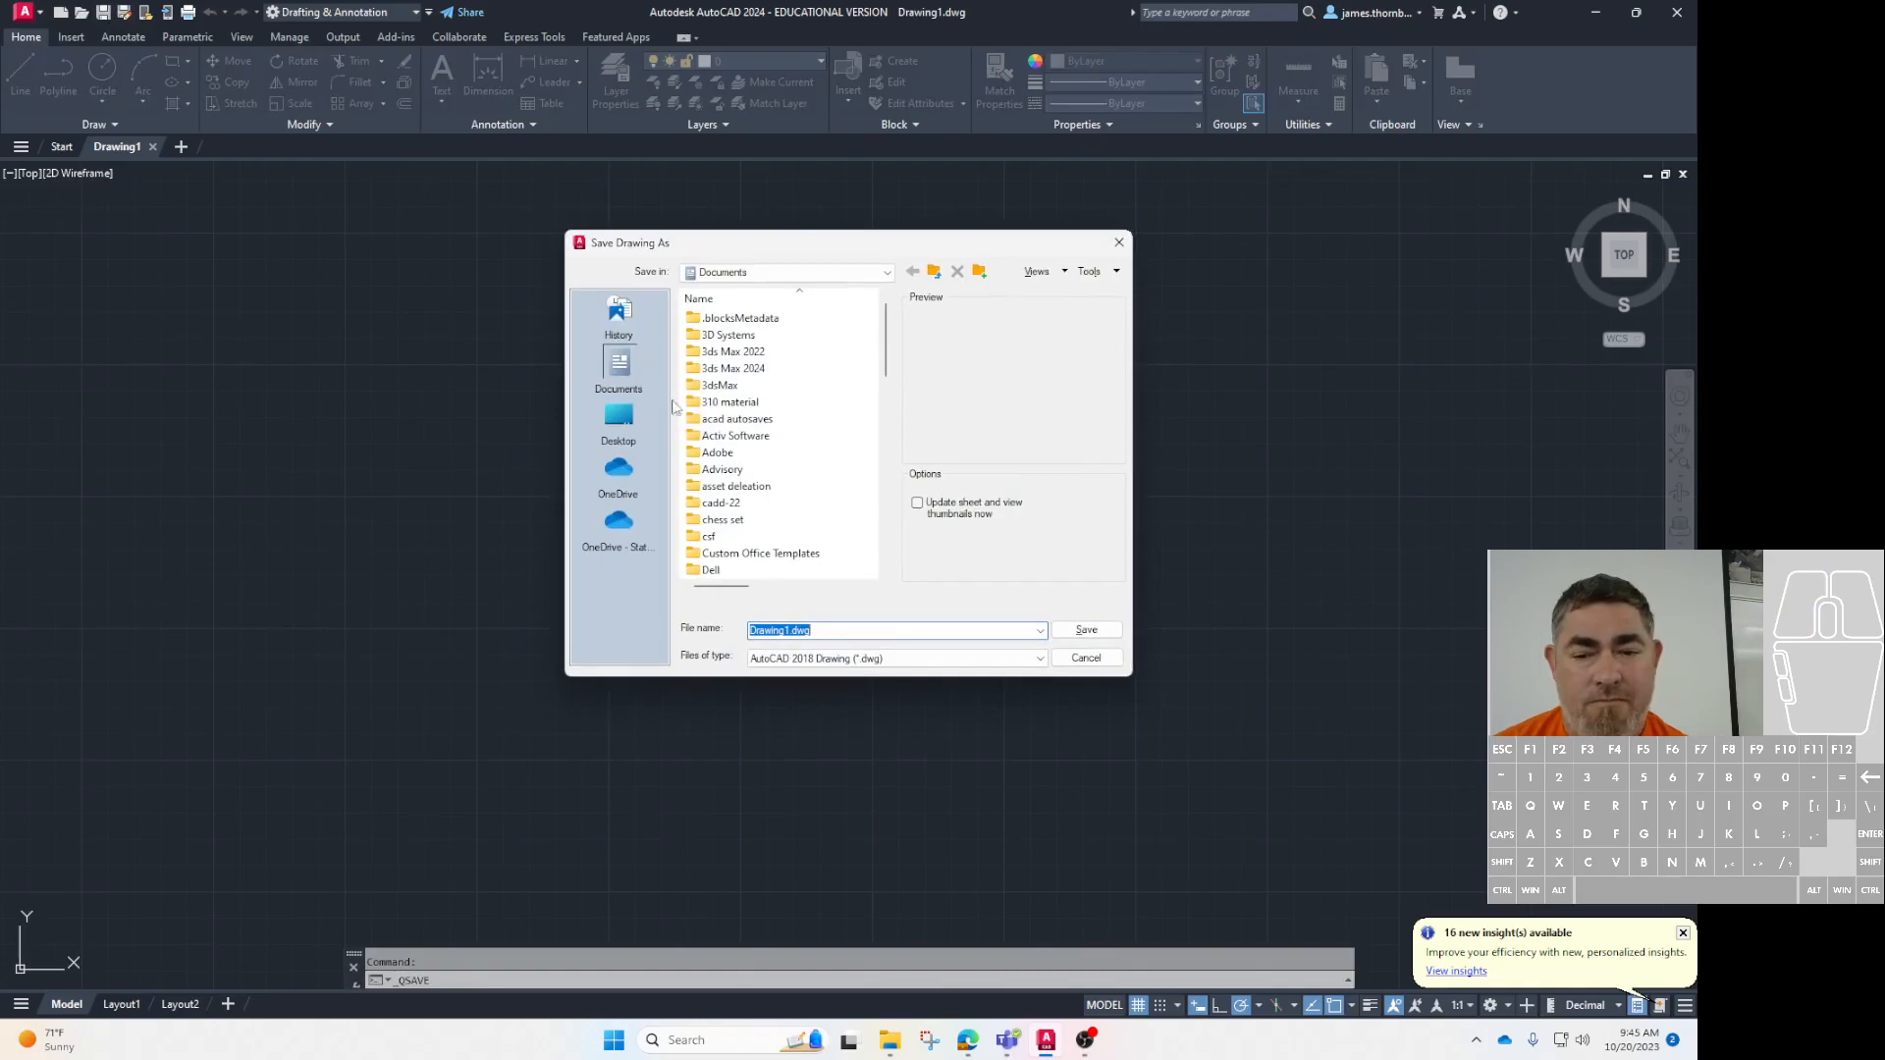
pyautogui.click(864, 658)
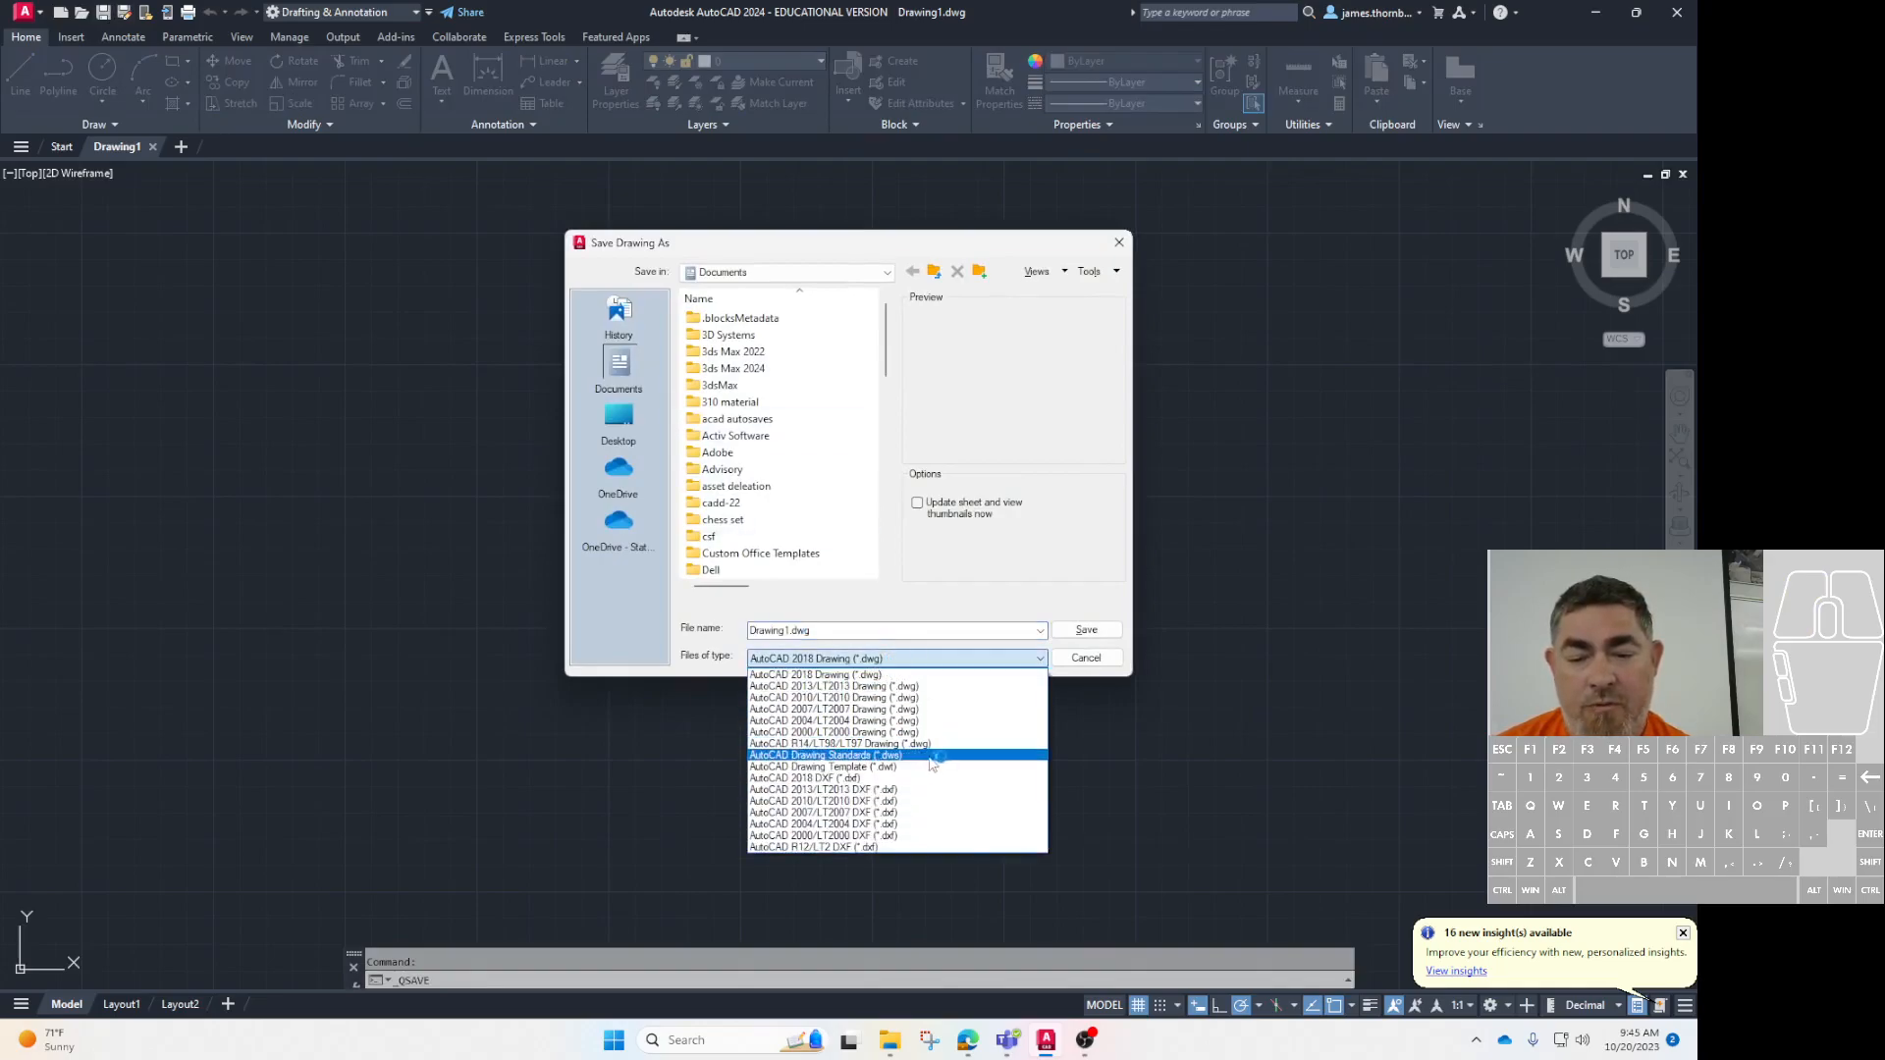
pyautogui.click(906, 766)
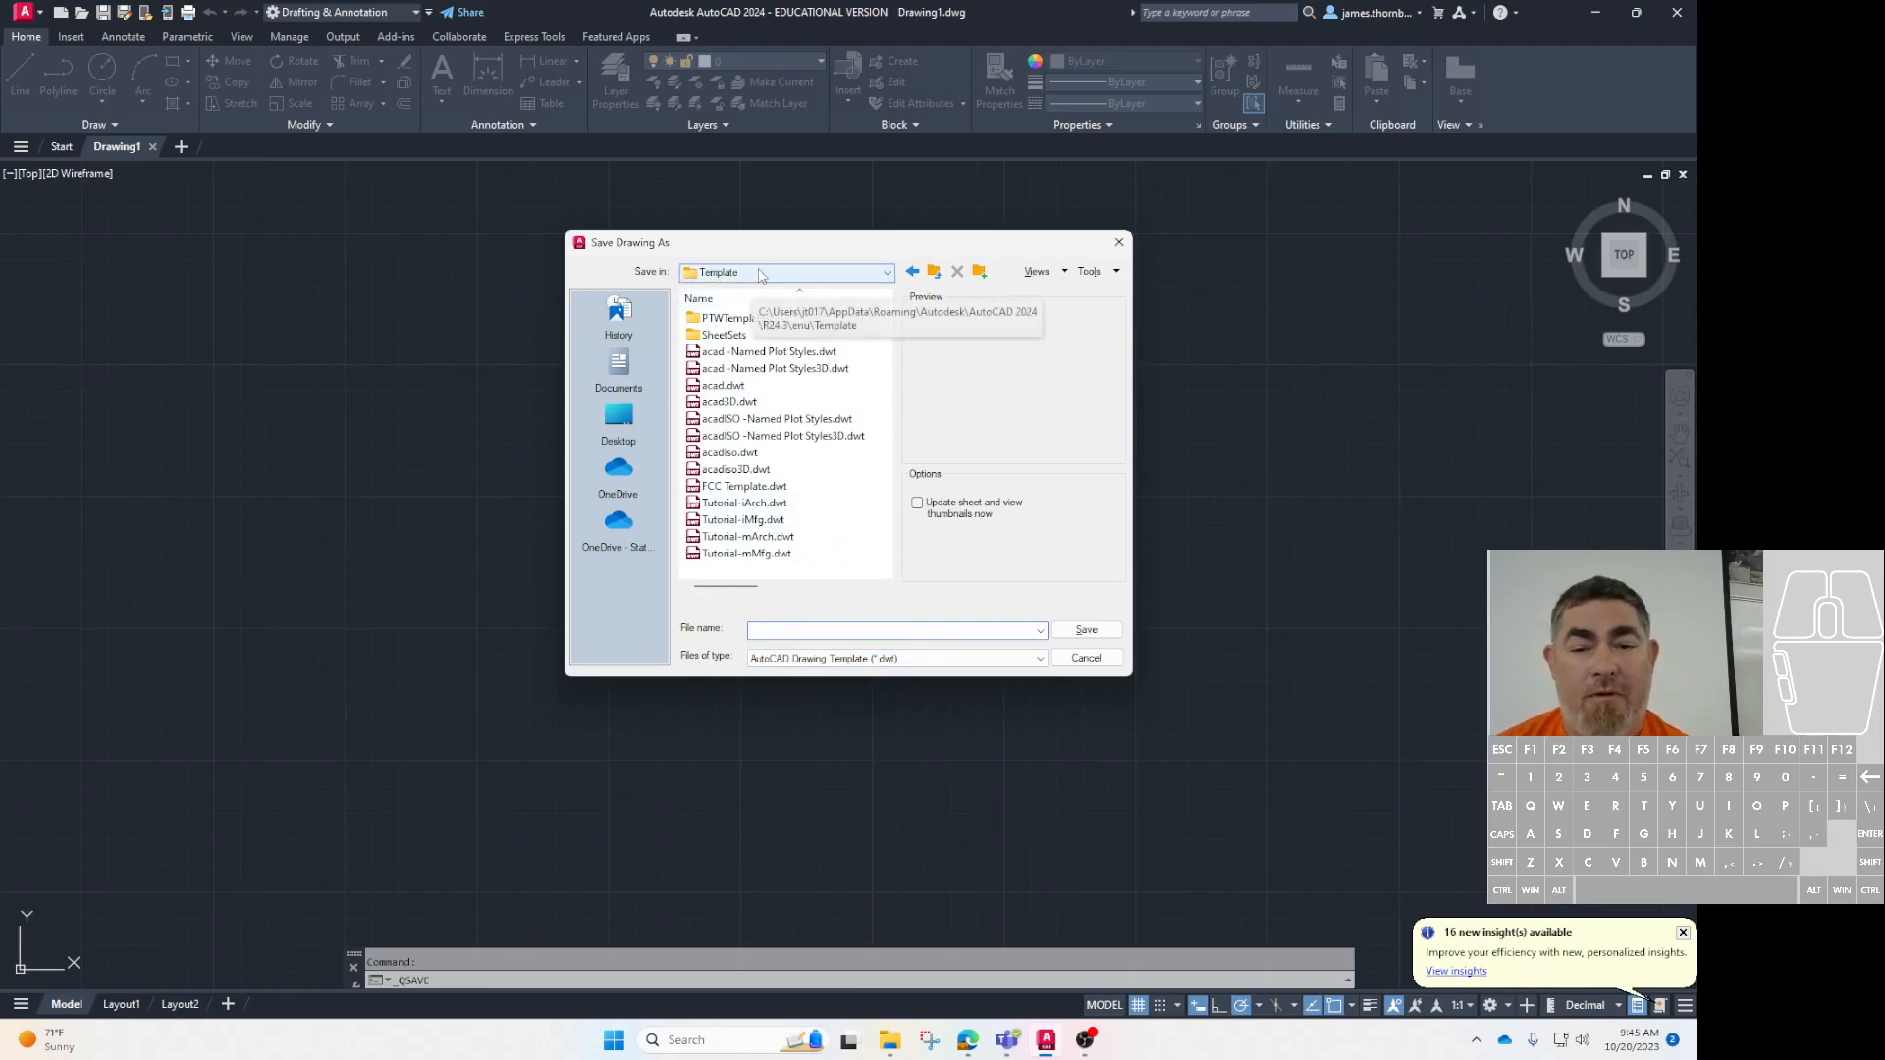
pyautogui.click(619, 420)
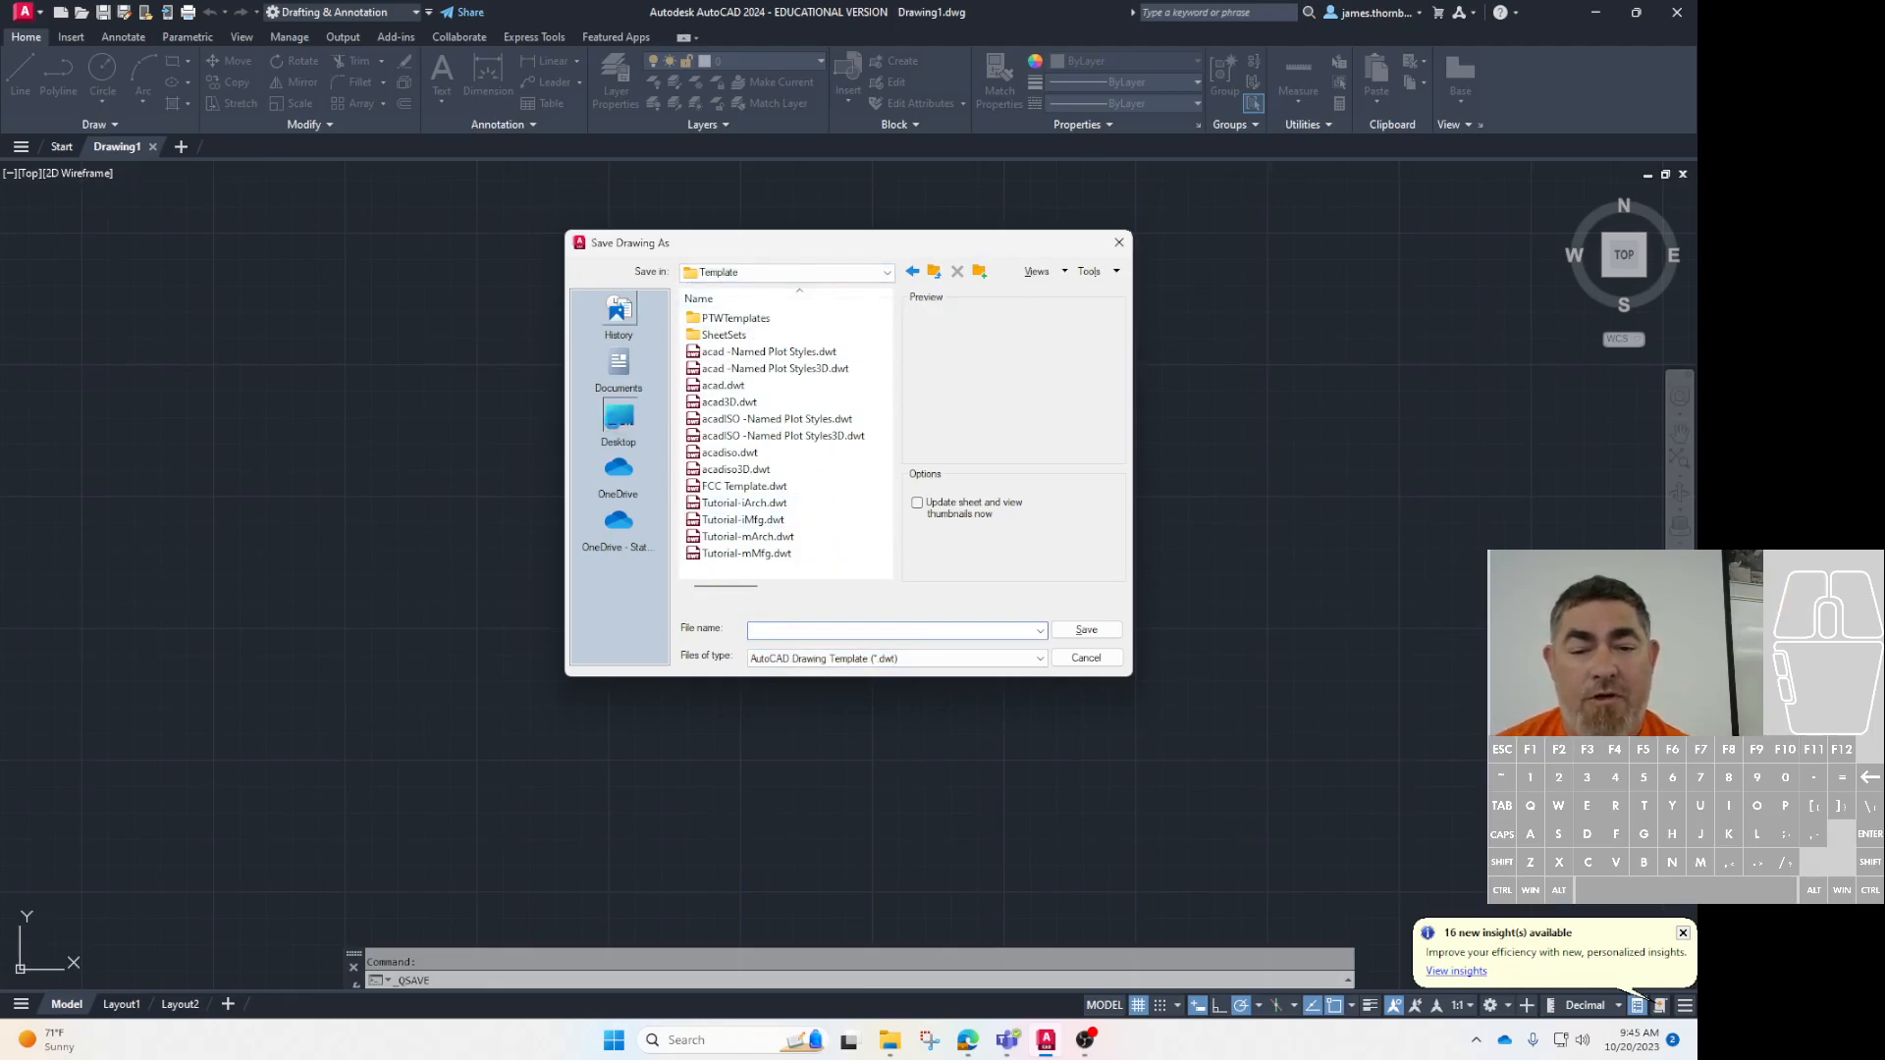
pyautogui.click(847, 628)
pyautogui.write('fcc tEMPLATE')
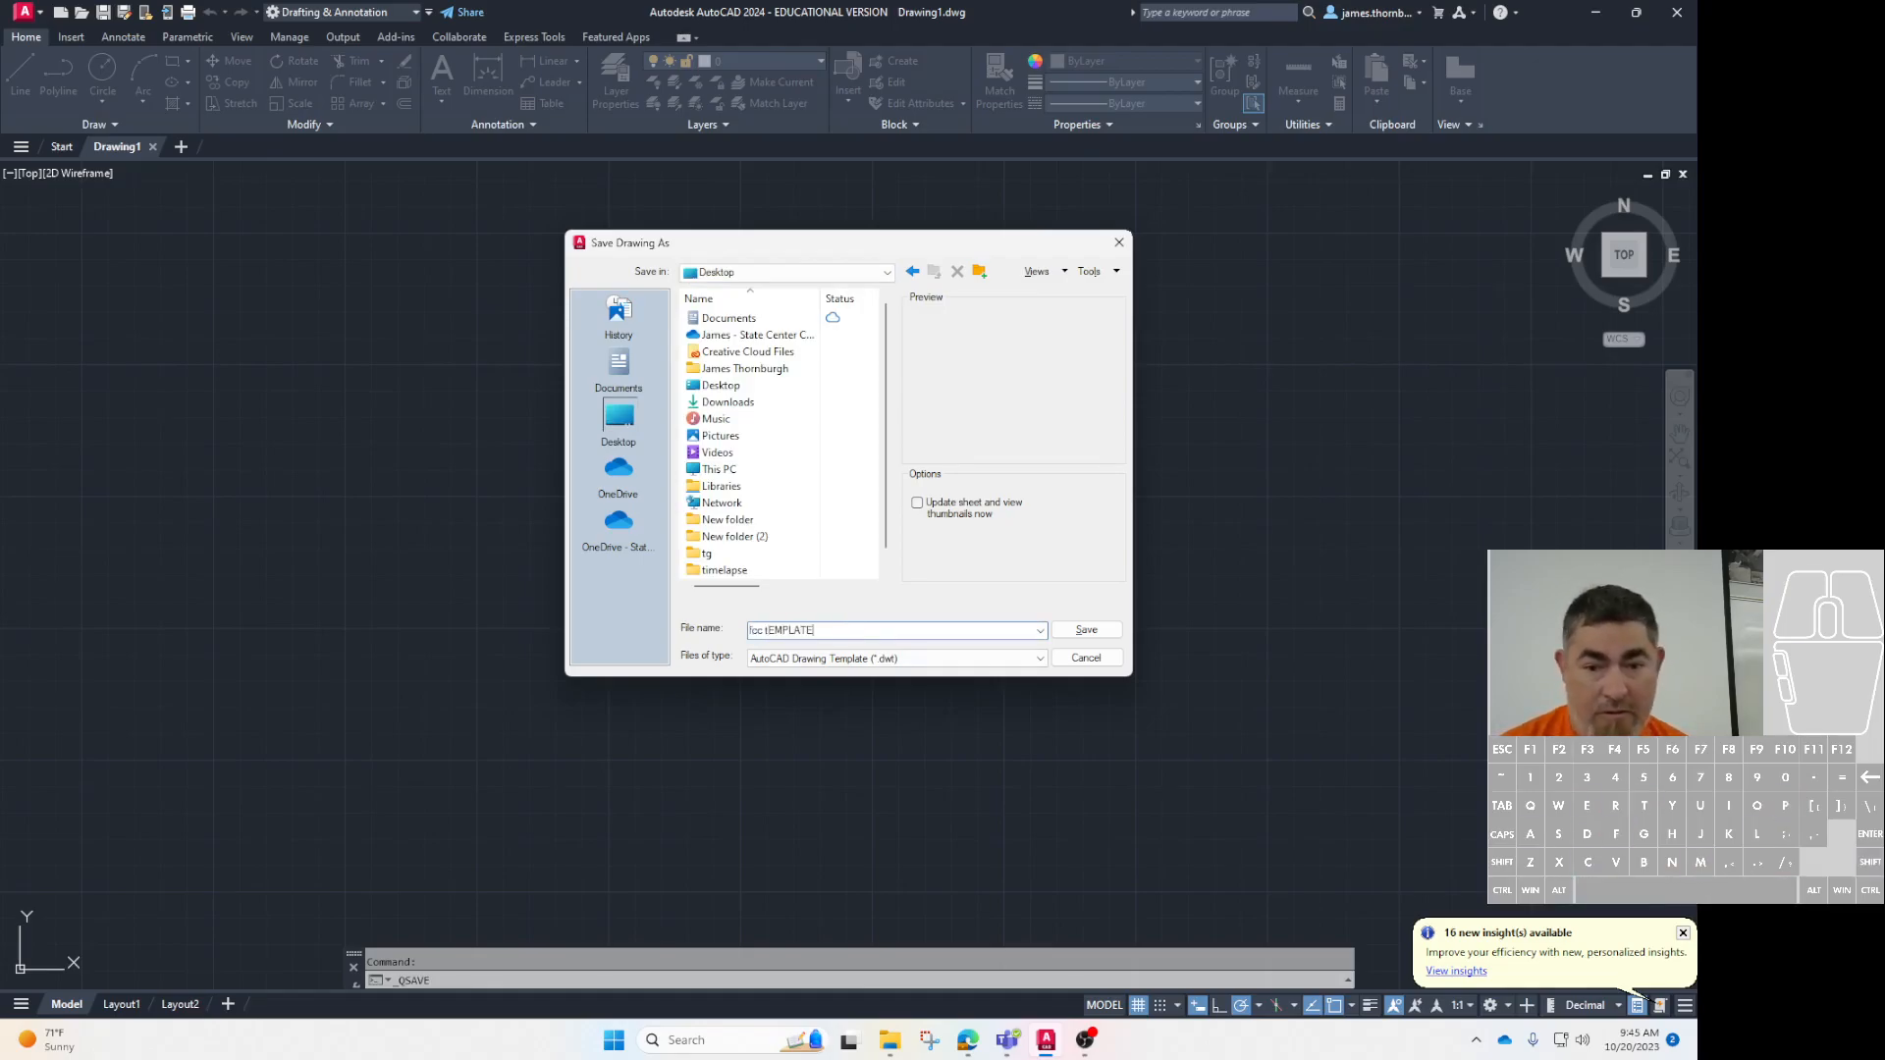
pyautogui.press('Return')
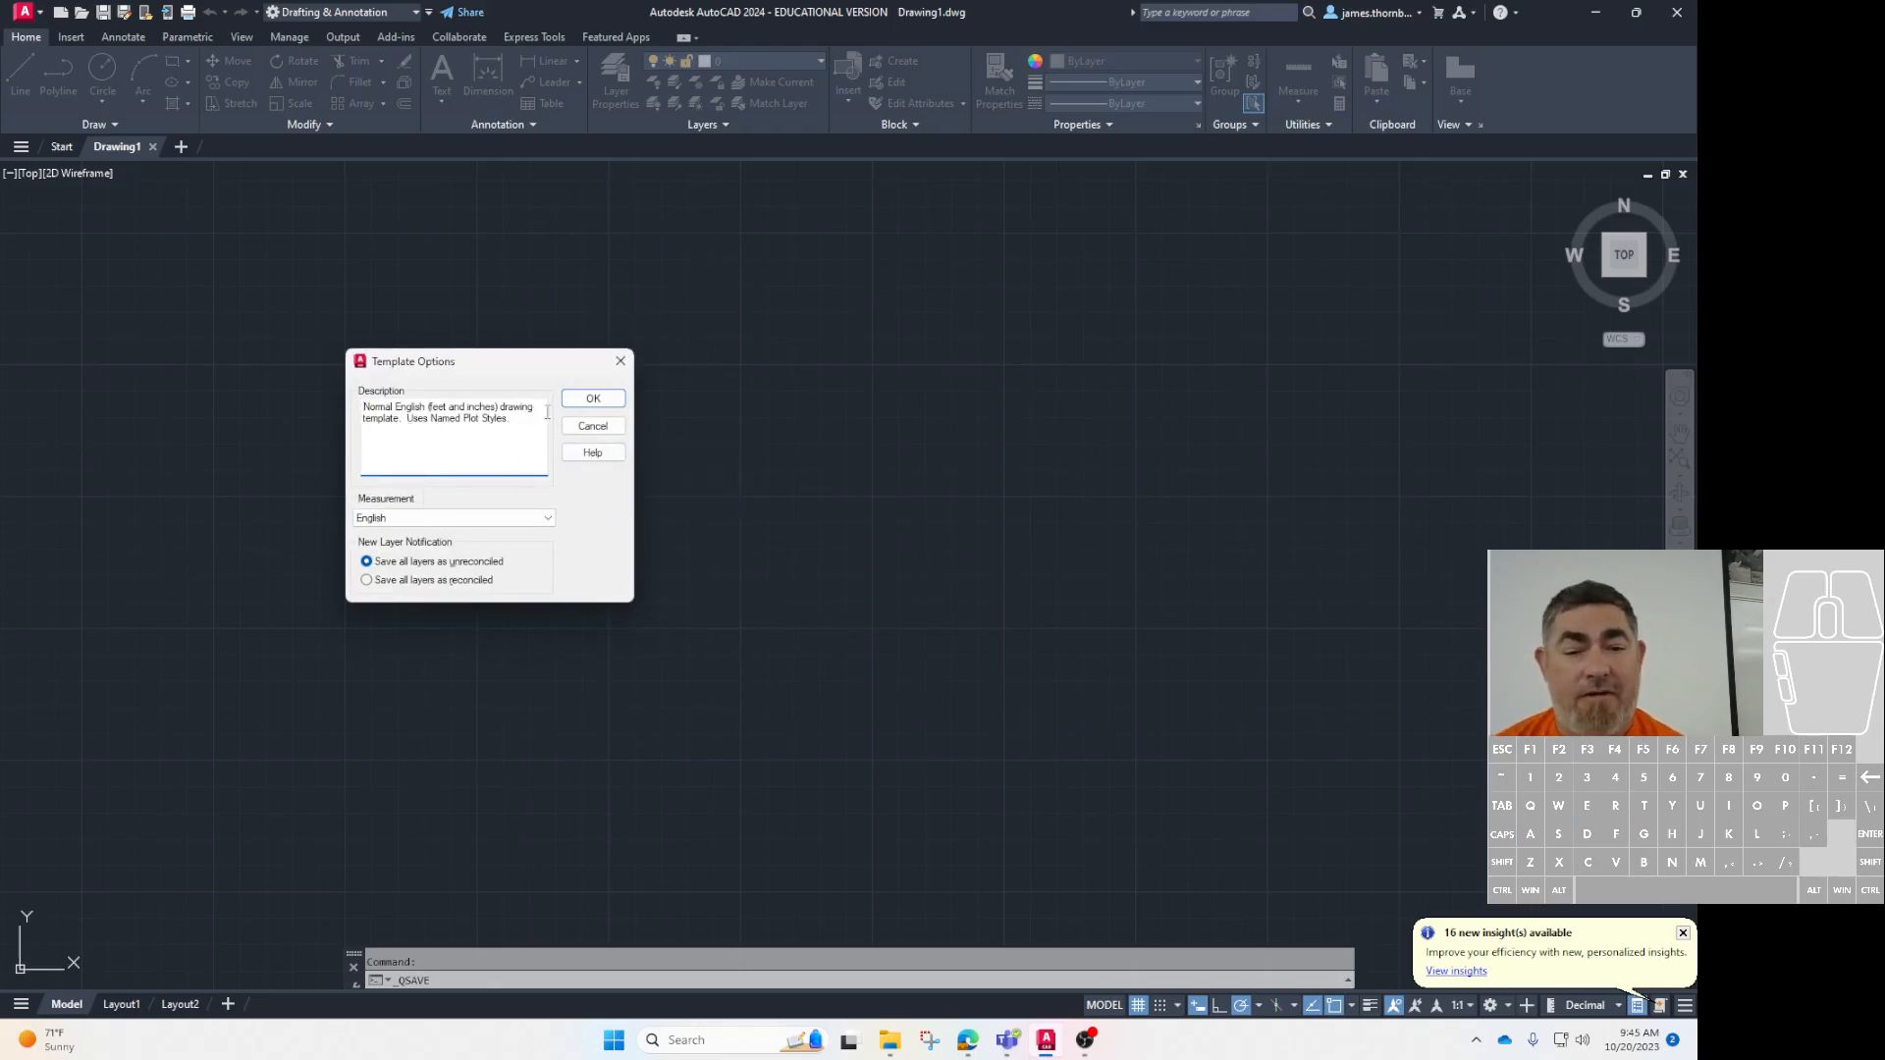
pyautogui.click(593, 398)
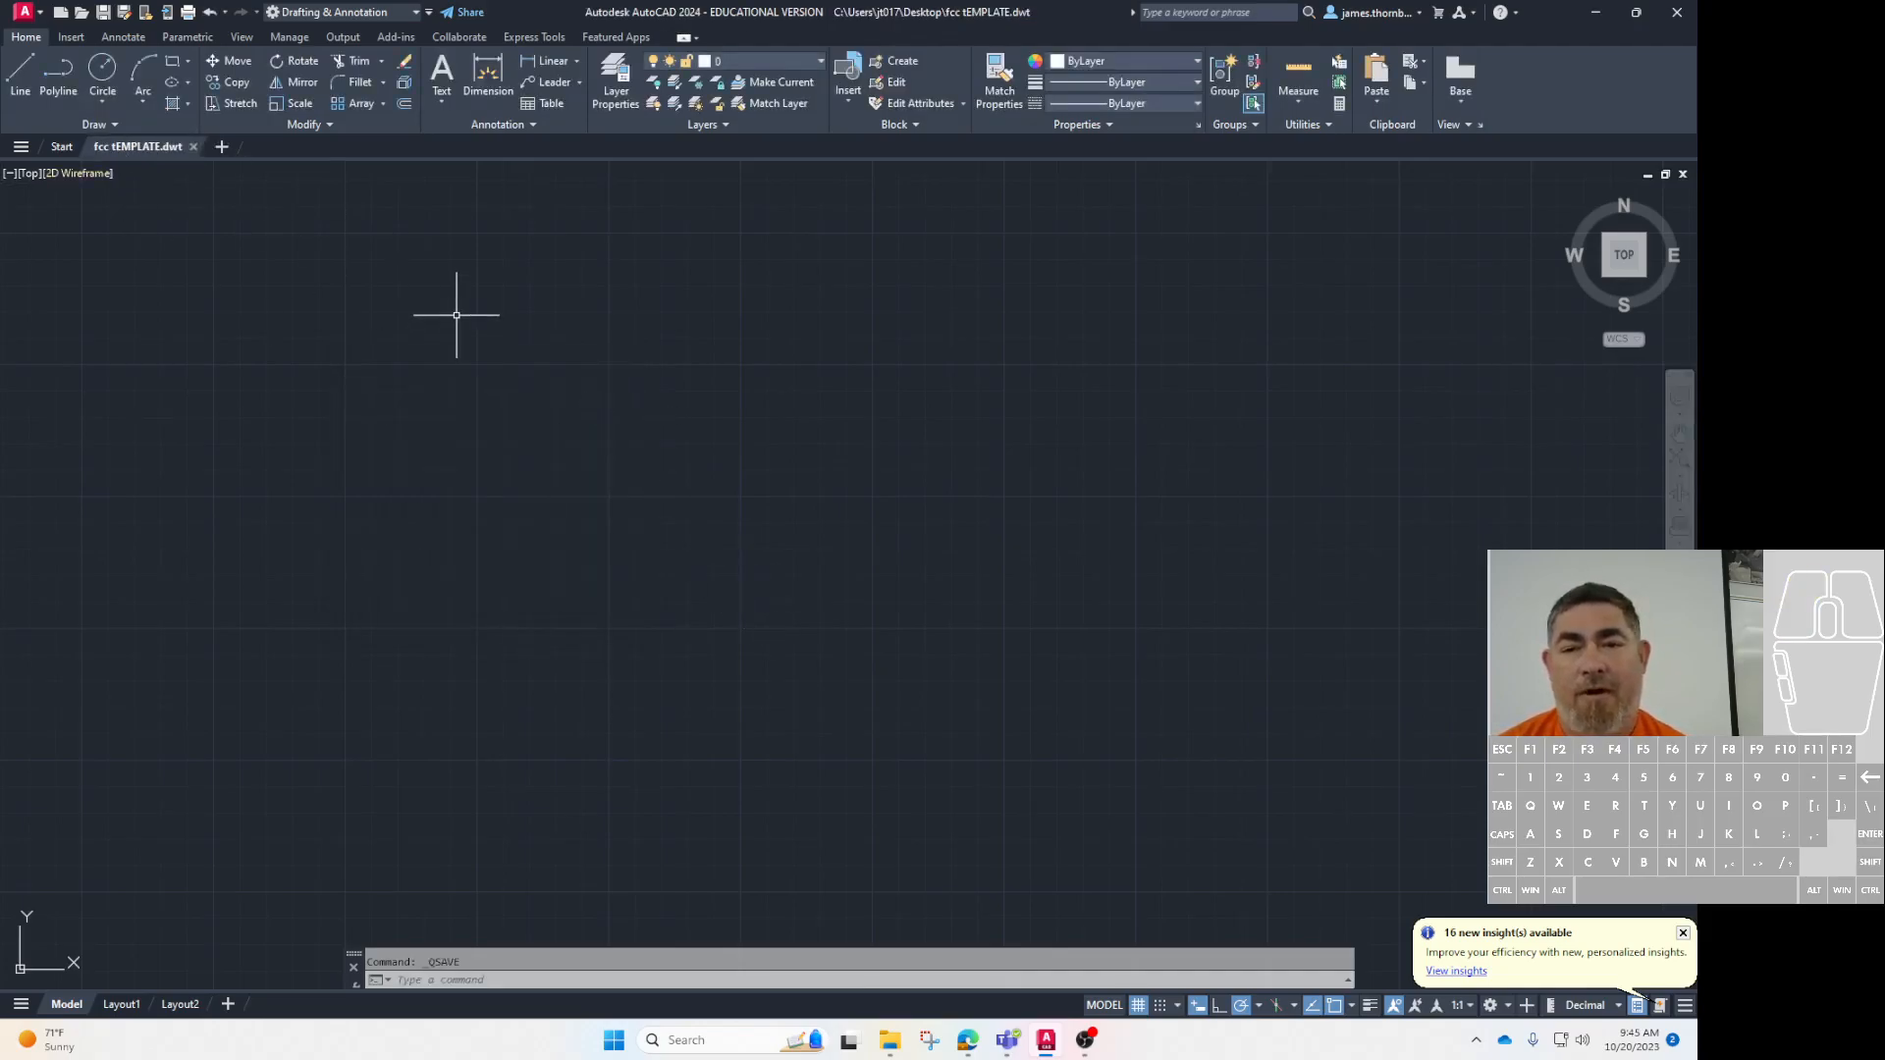
# Consult the Layers section of the assignment page in the browser and create a layer named Hidden in the AutoCAD template
pyautogui.click(970, 1043)
pyautogui.scroll(-8, 648, 521)
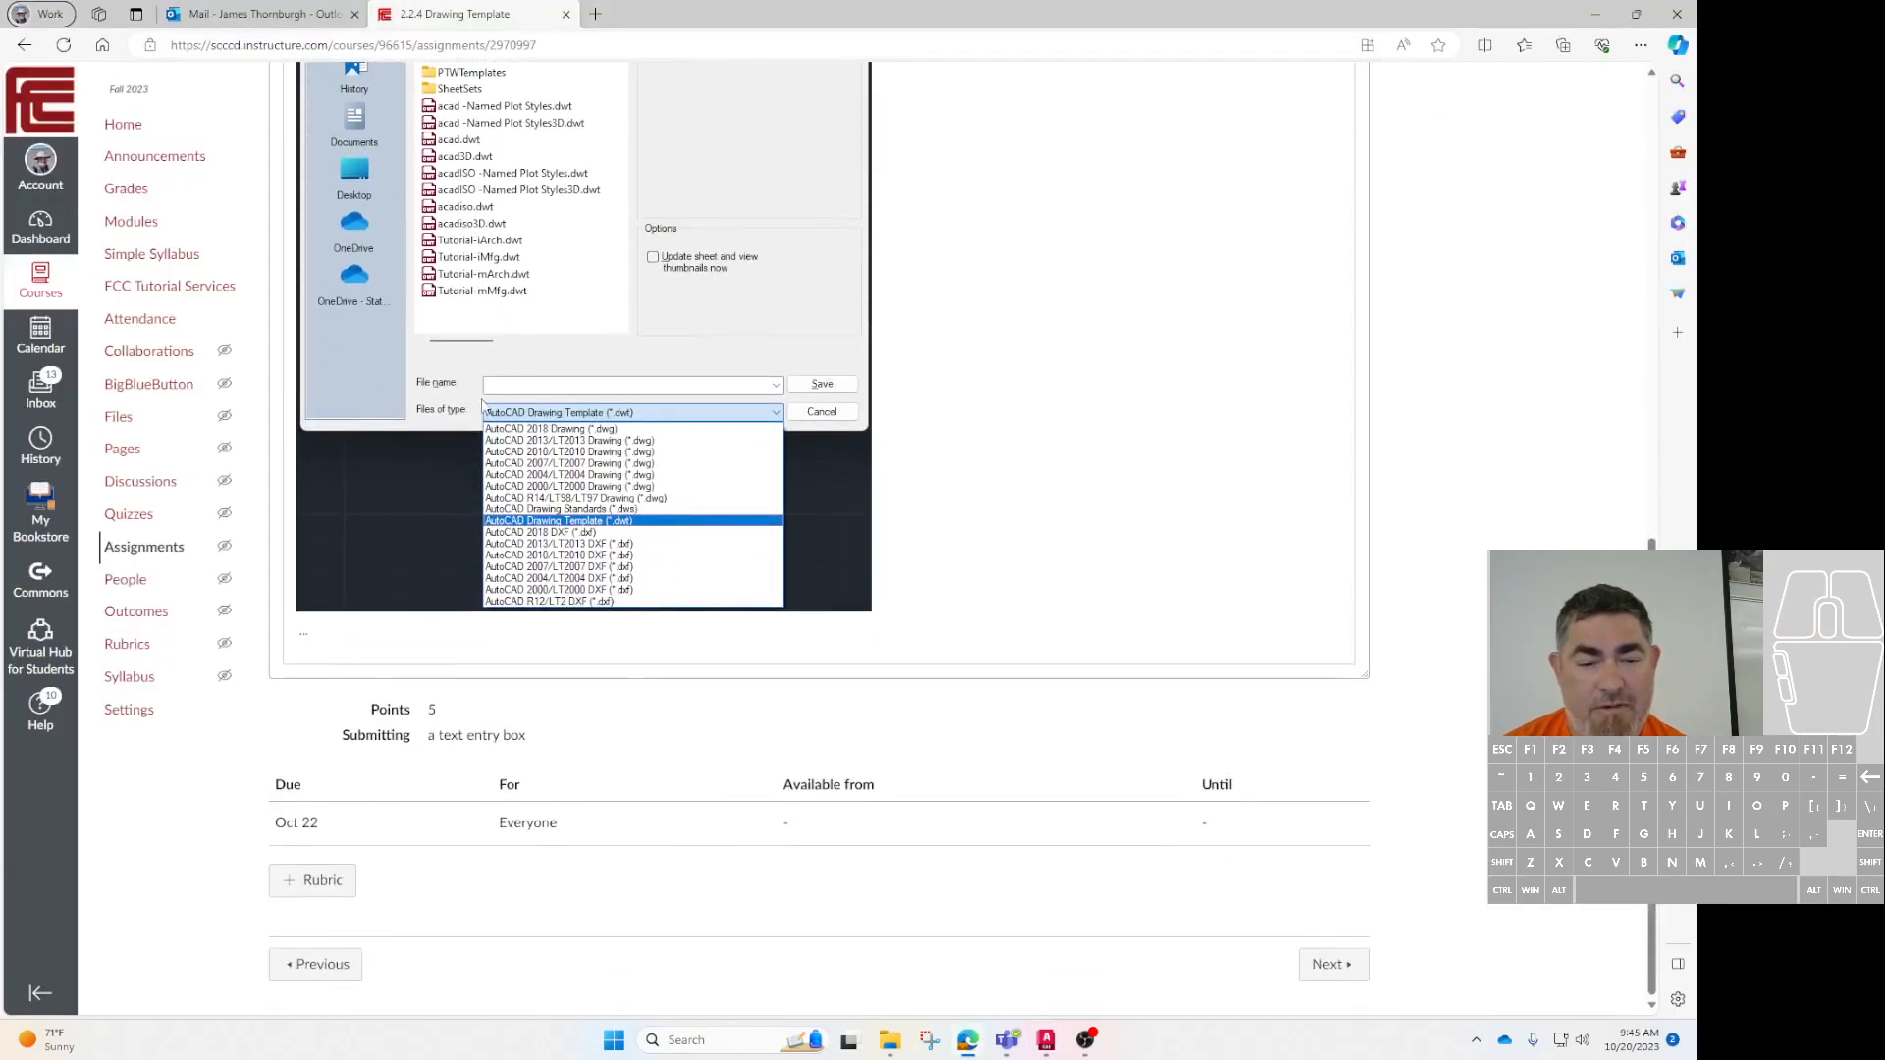
pyautogui.scroll(10, 482, 404)
pyautogui.click(498, 214)
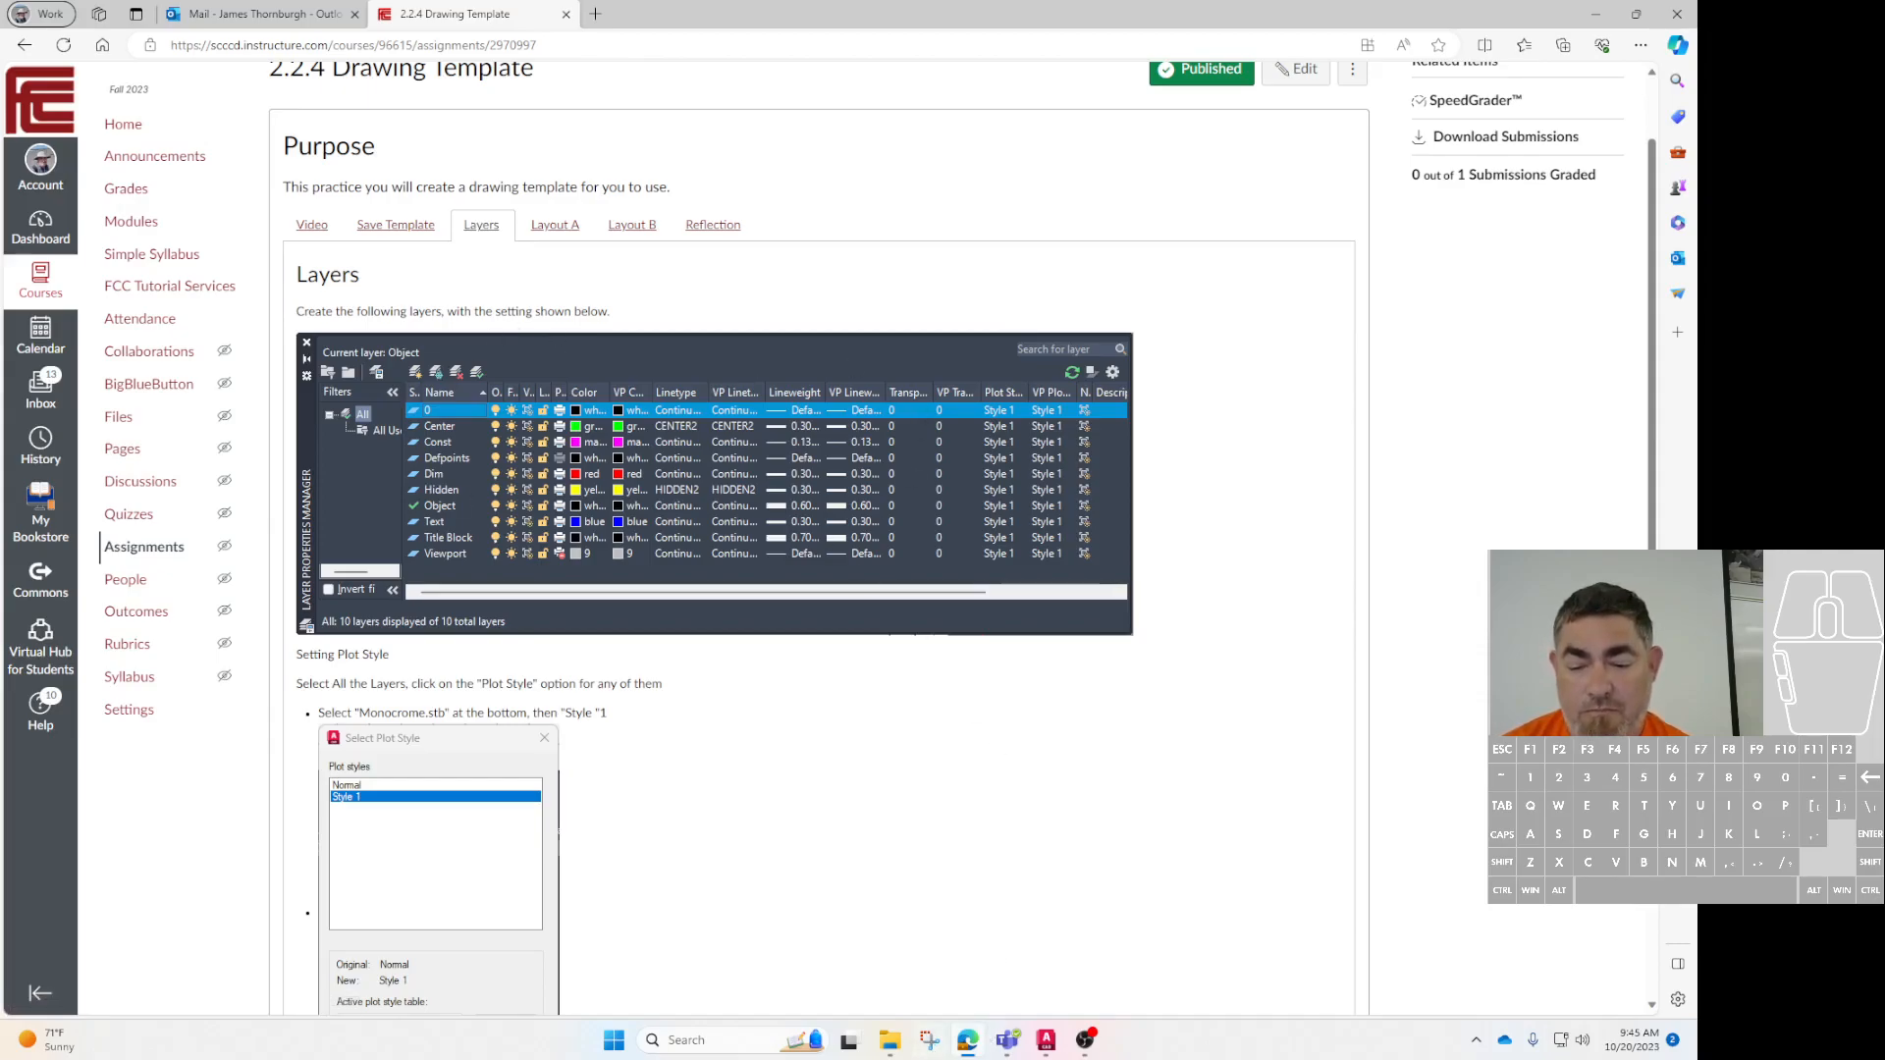
pyautogui.click(1046, 1043)
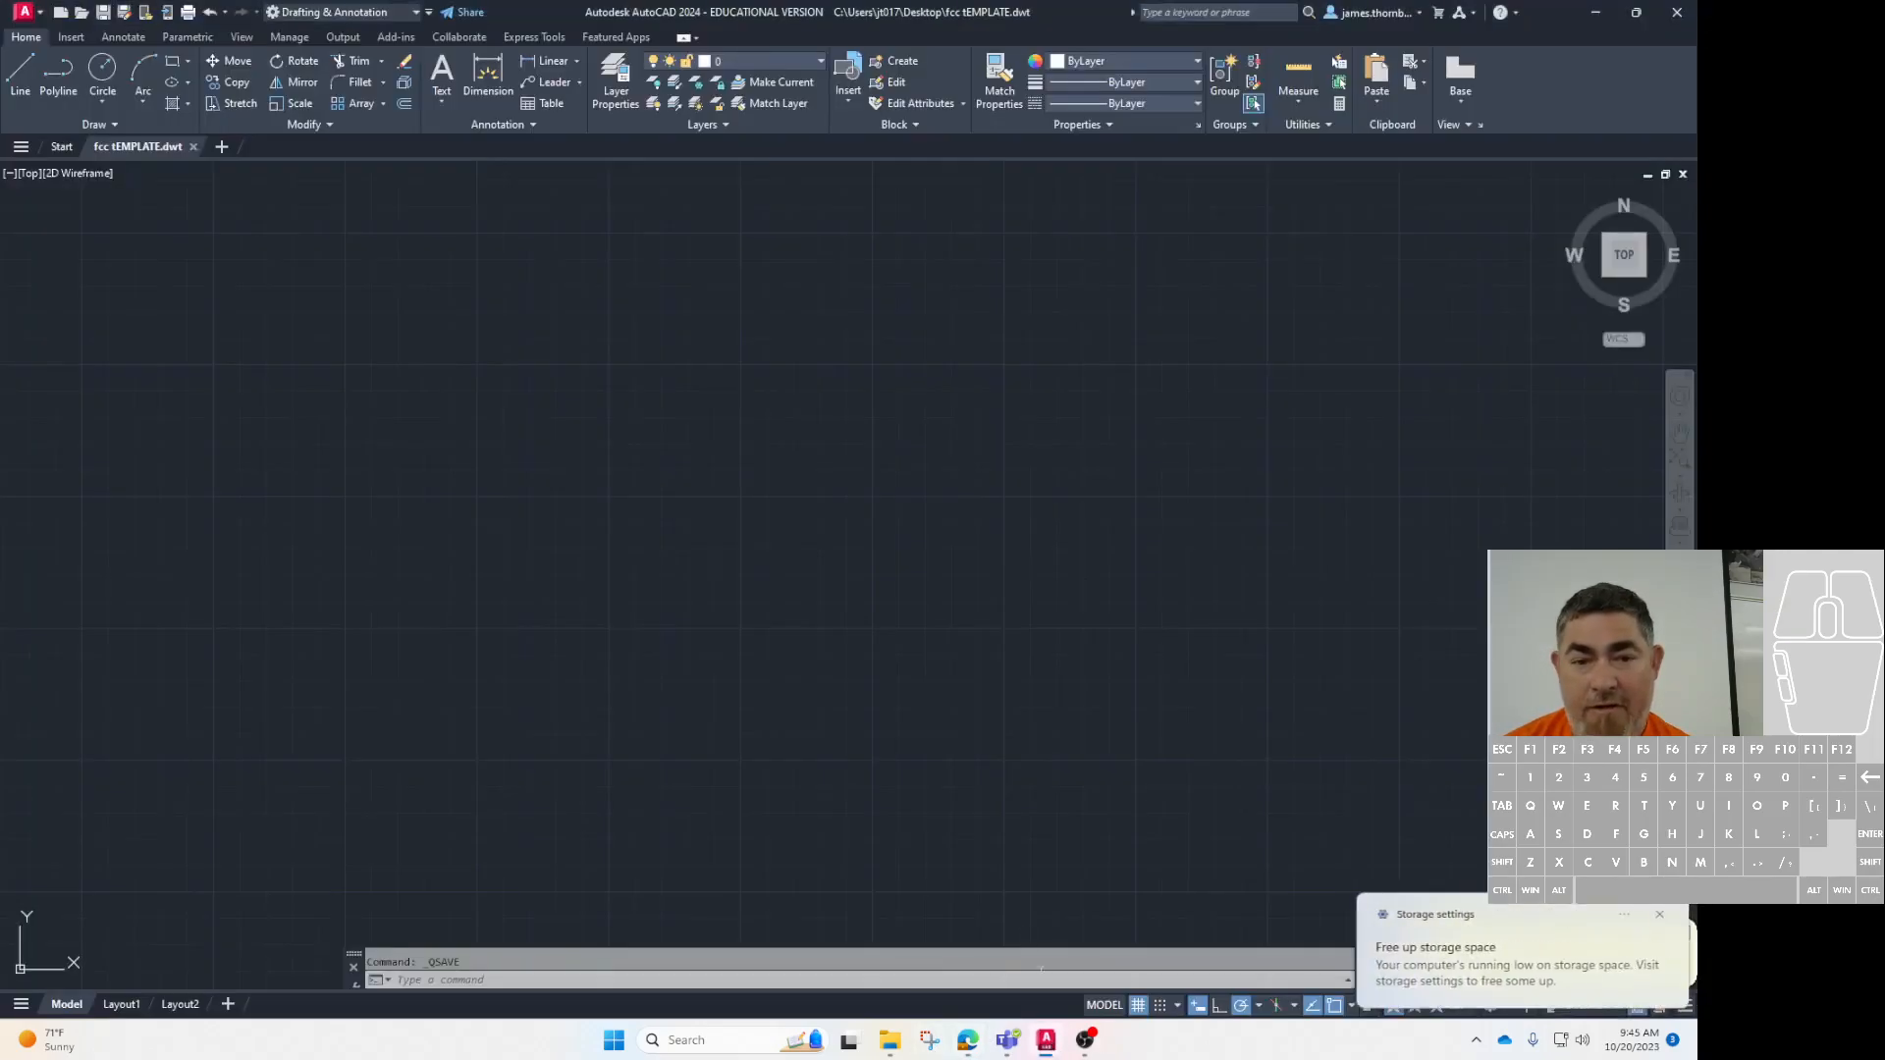
pyautogui.click(618, 90)
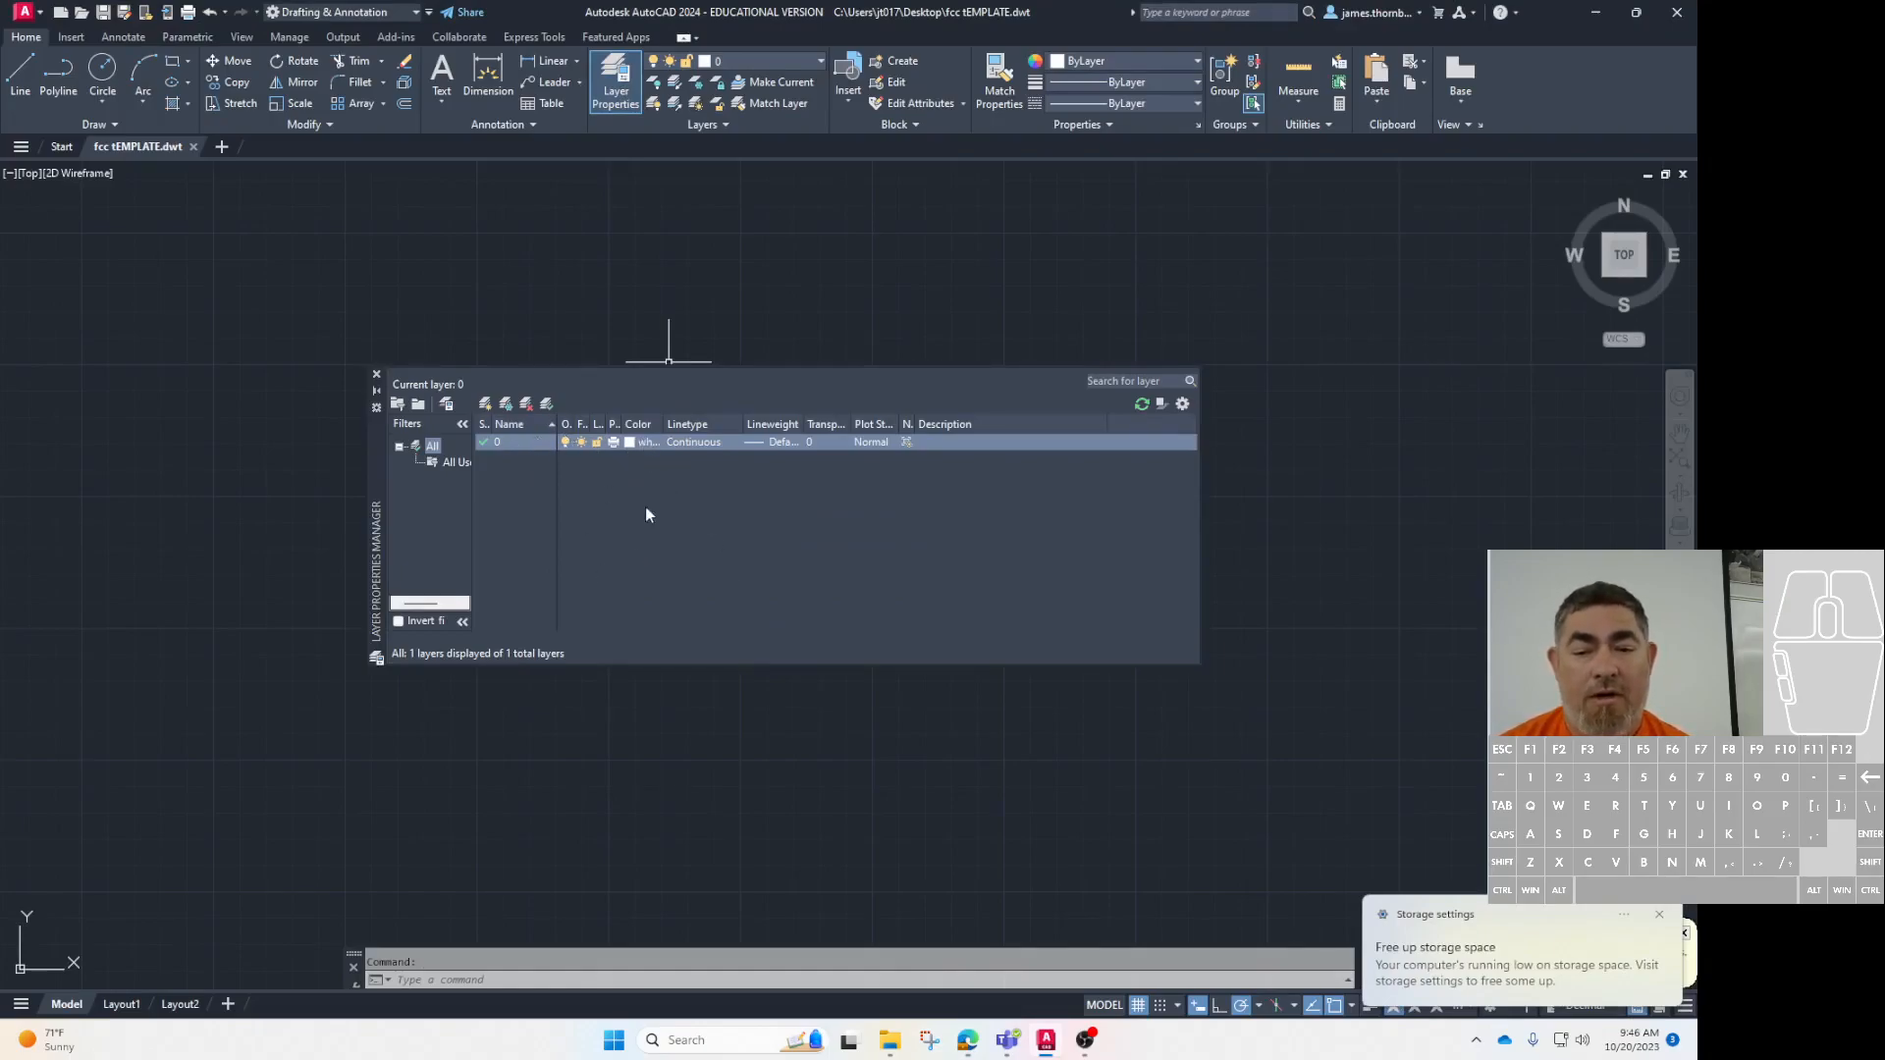
pyautogui.click(486, 406)
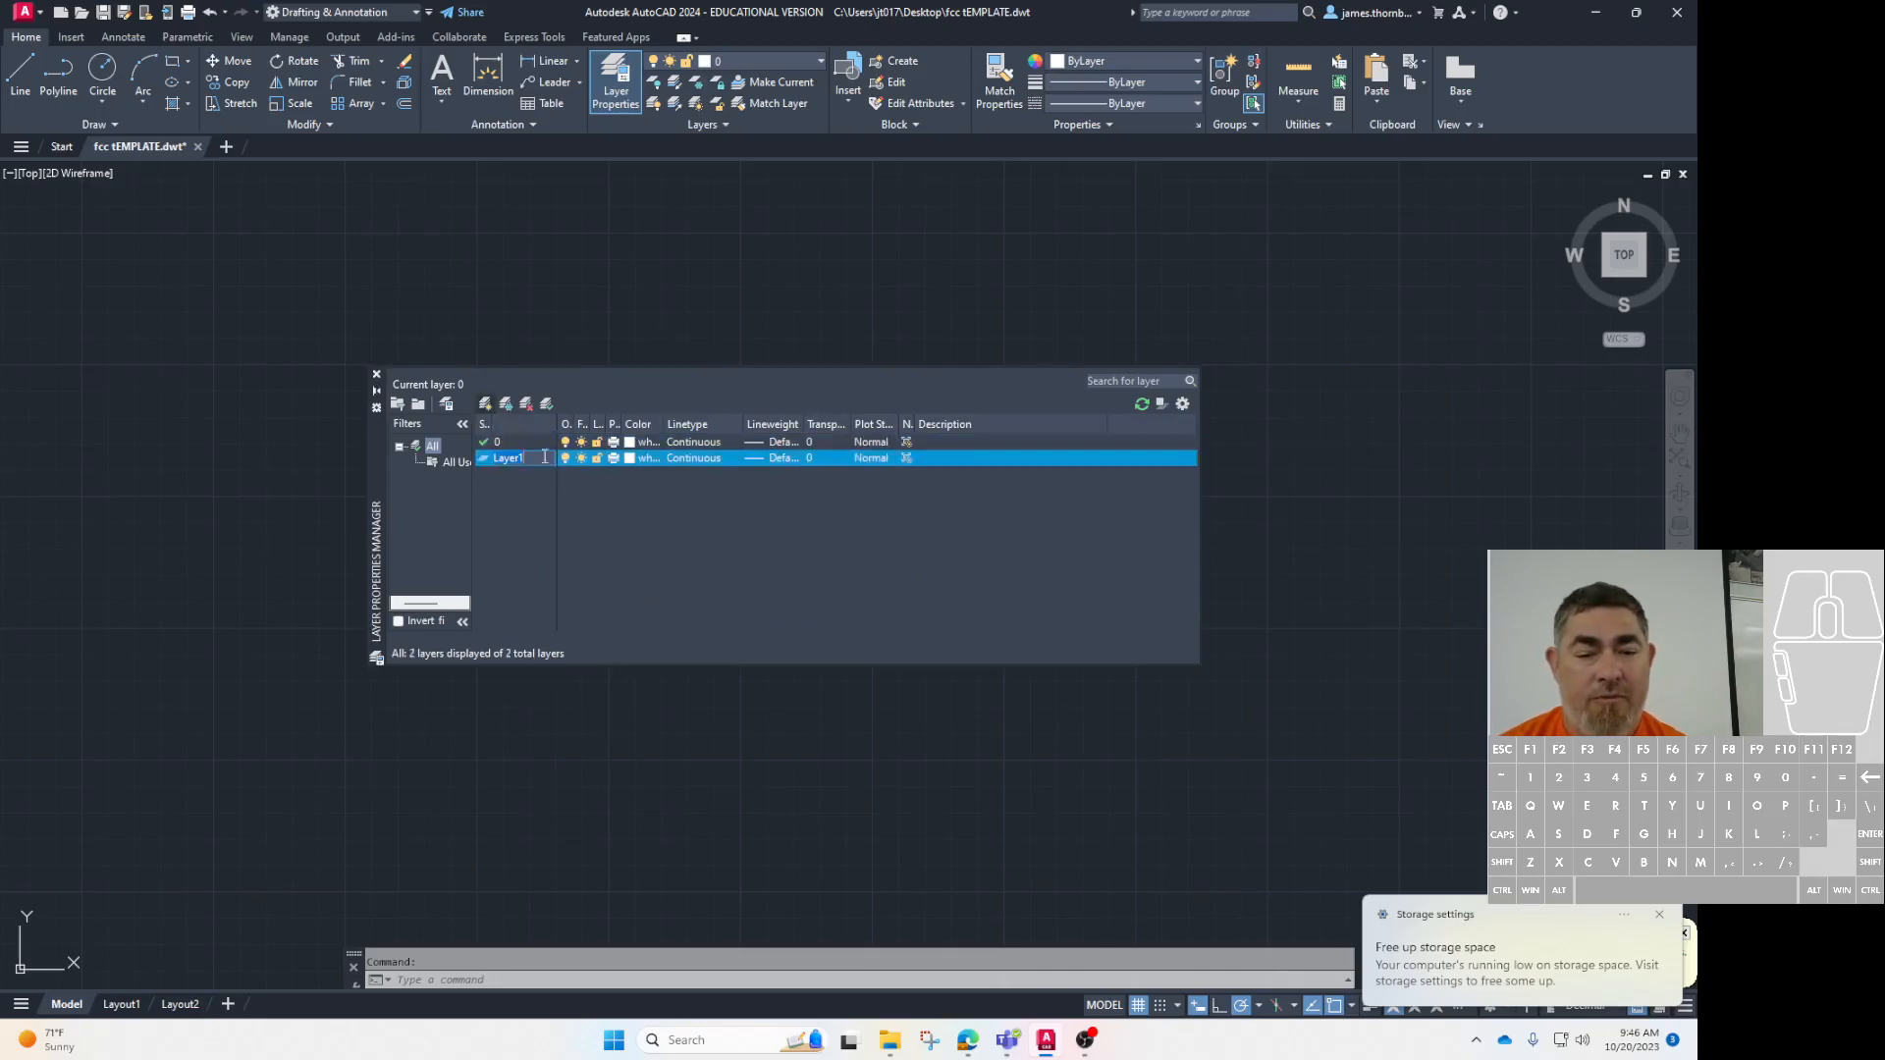
pyautogui.write('o')
pyautogui.press('BackSpace')
pyautogui.write('Hidden')
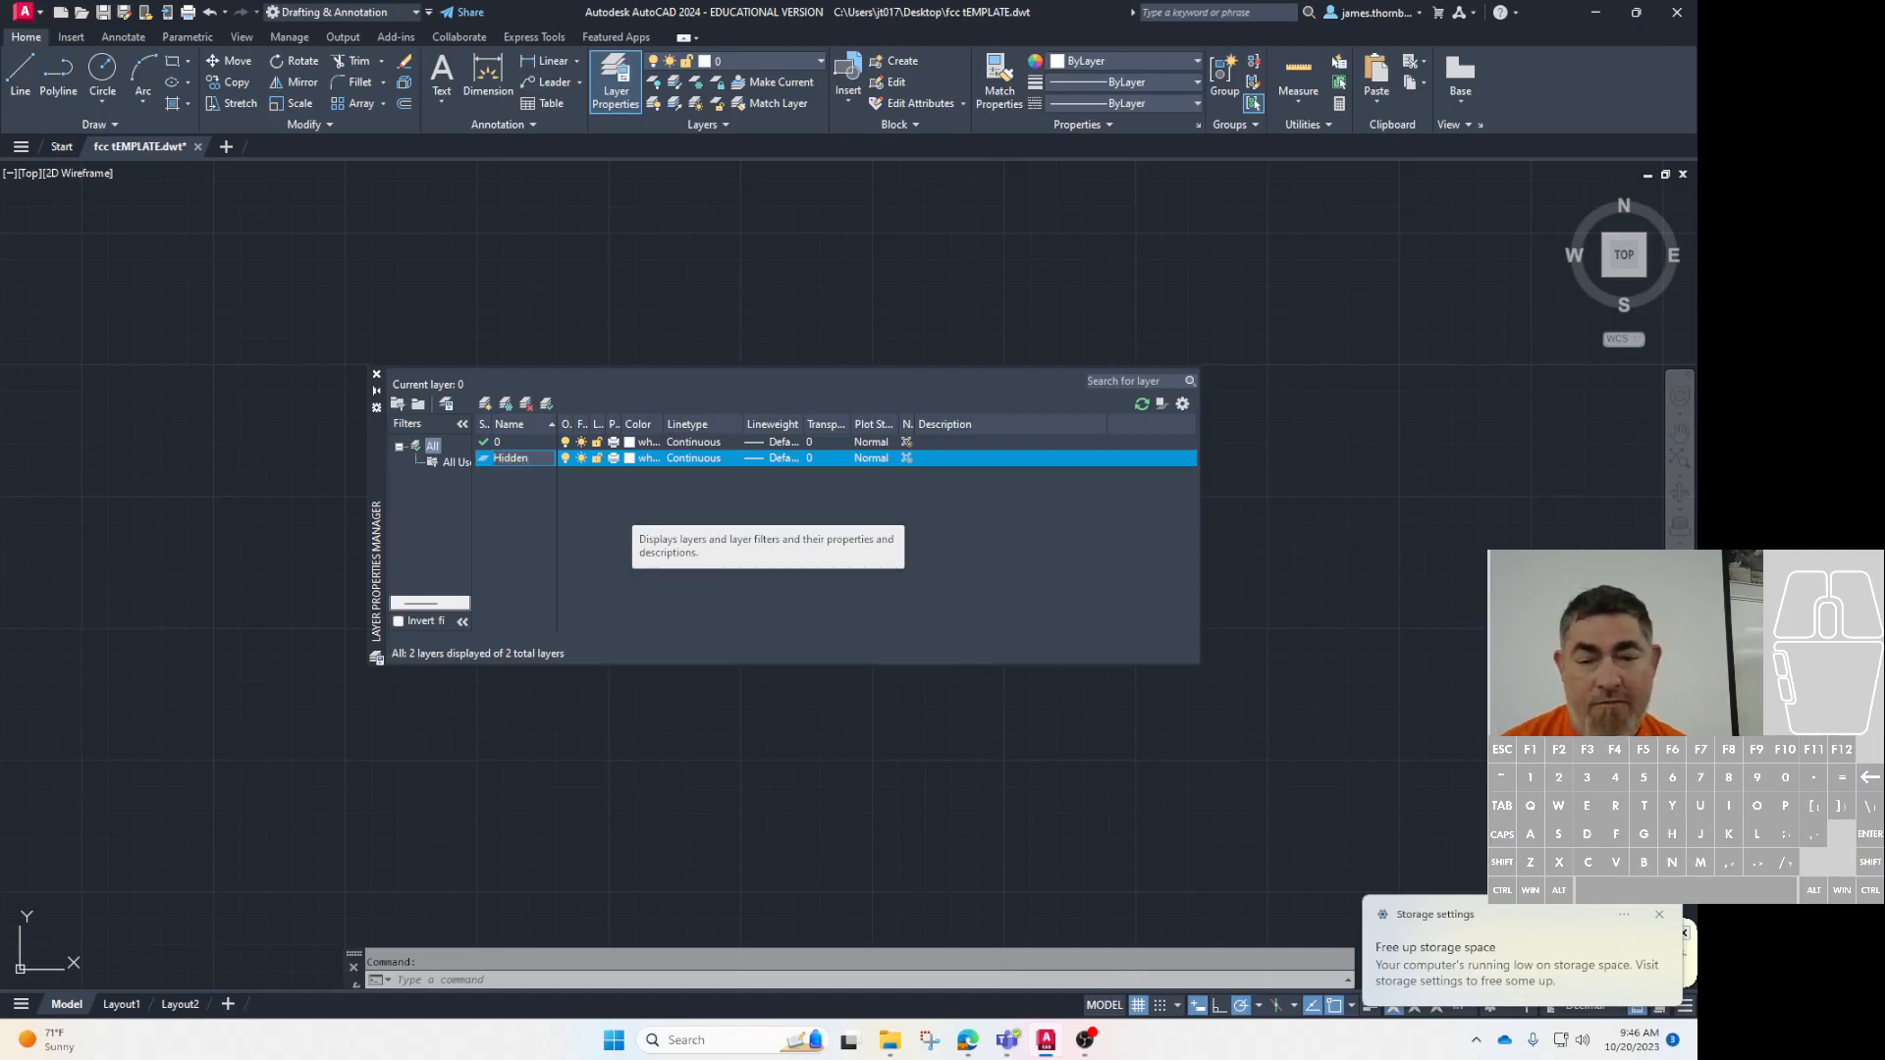
pyautogui.click(665, 497)
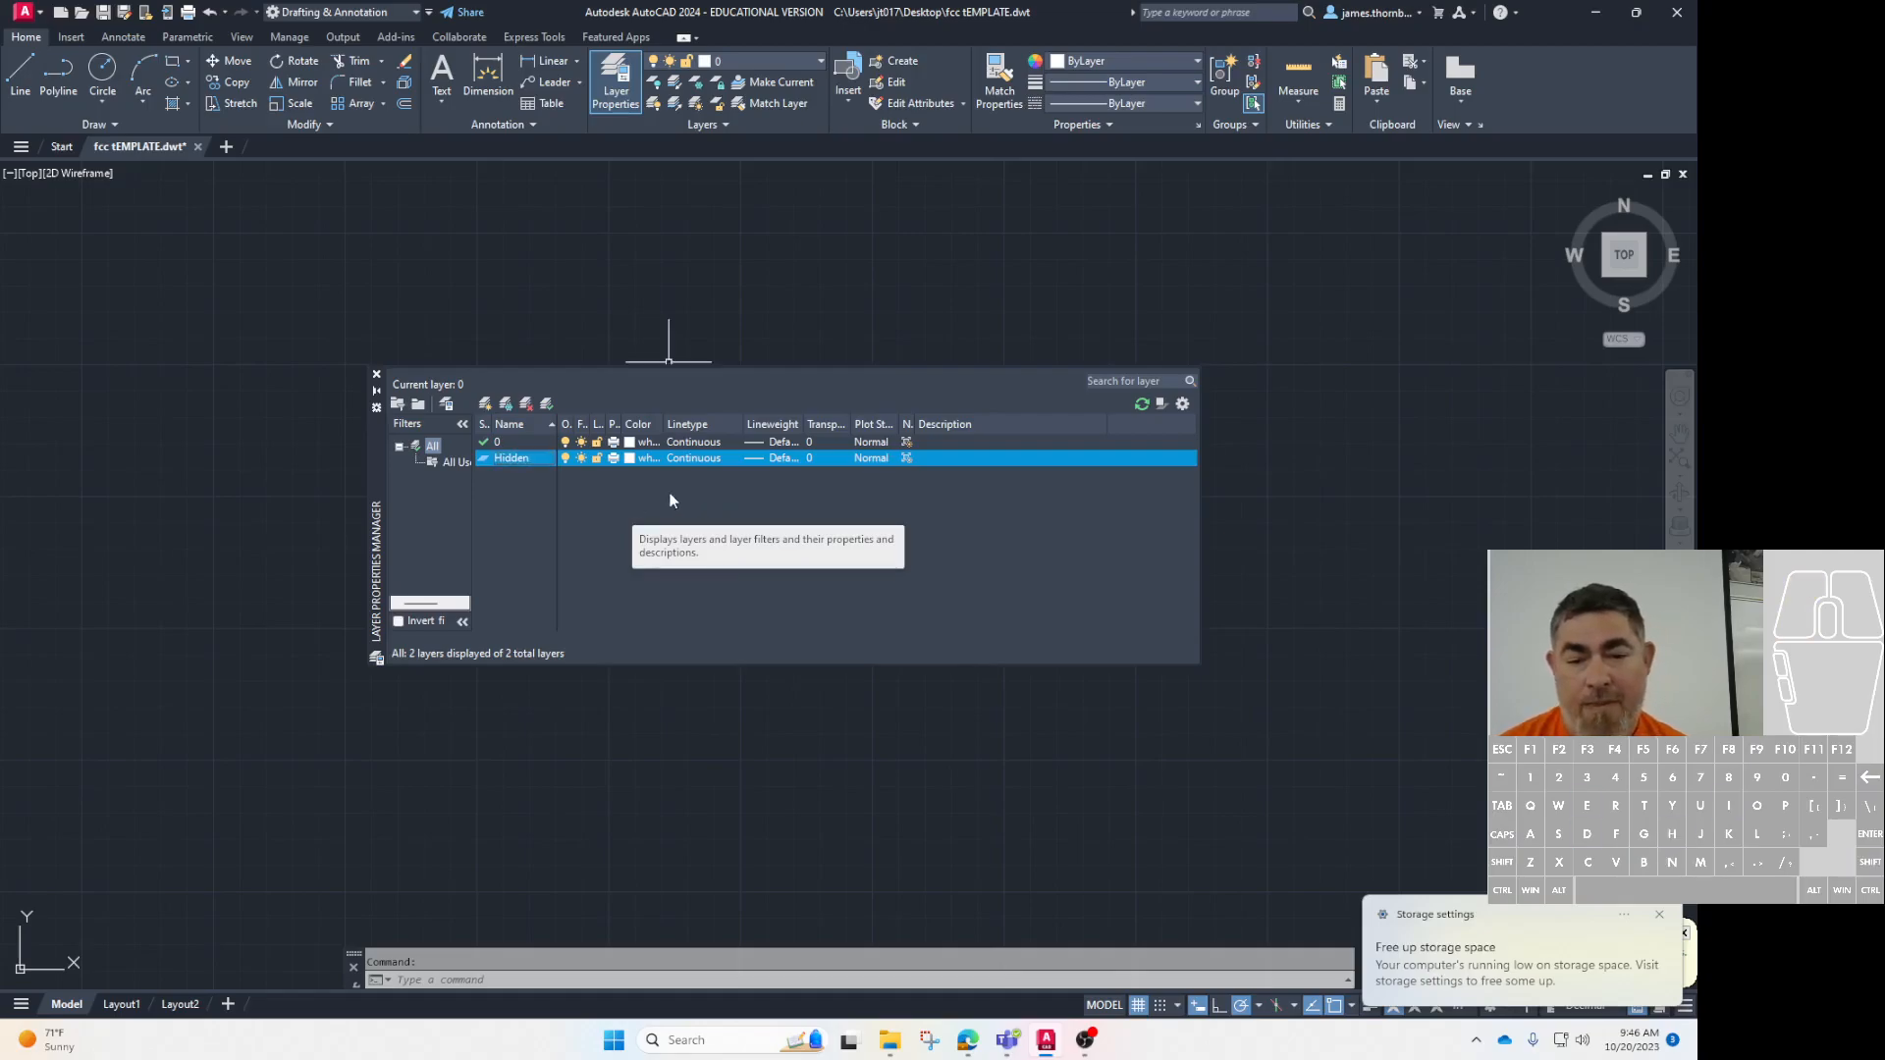
# Set the Hidden layer's color to yellow
pyautogui.click(629, 459)
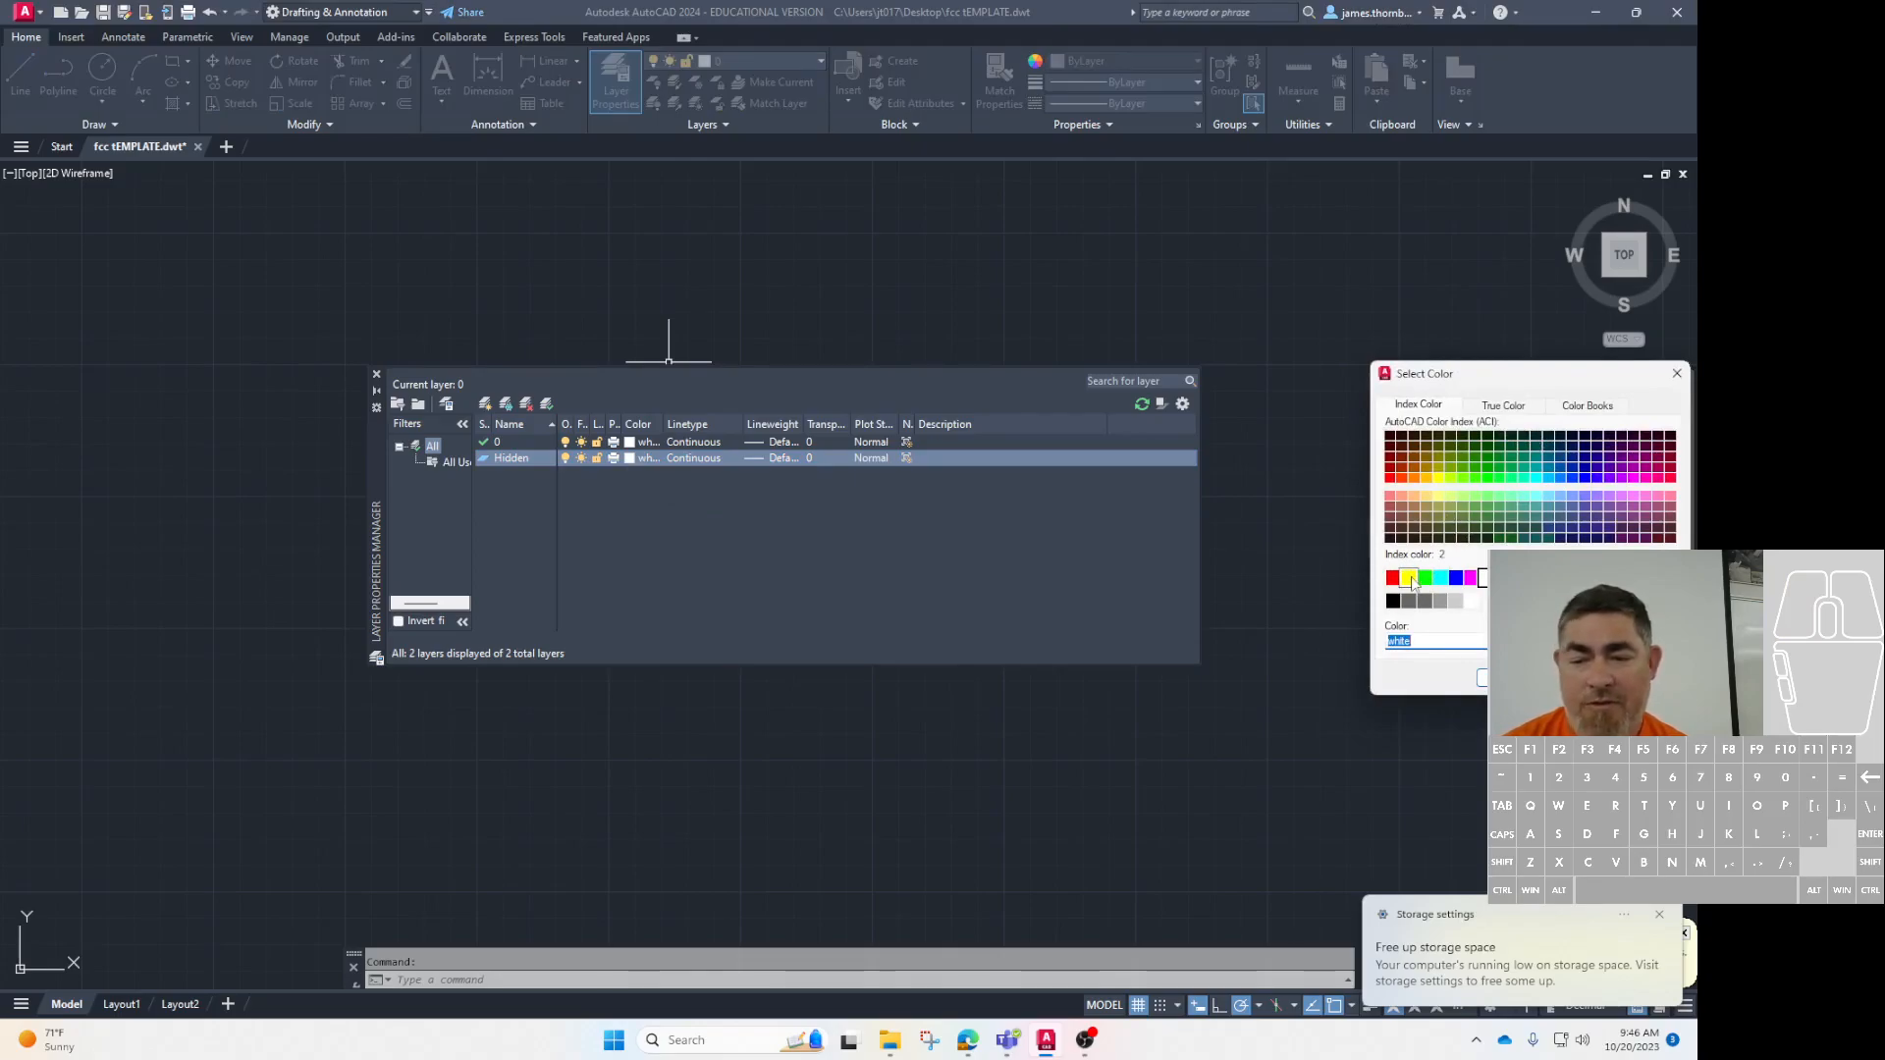
pyautogui.moveTo(1453, 373); pyautogui.dragTo(1224, 359)
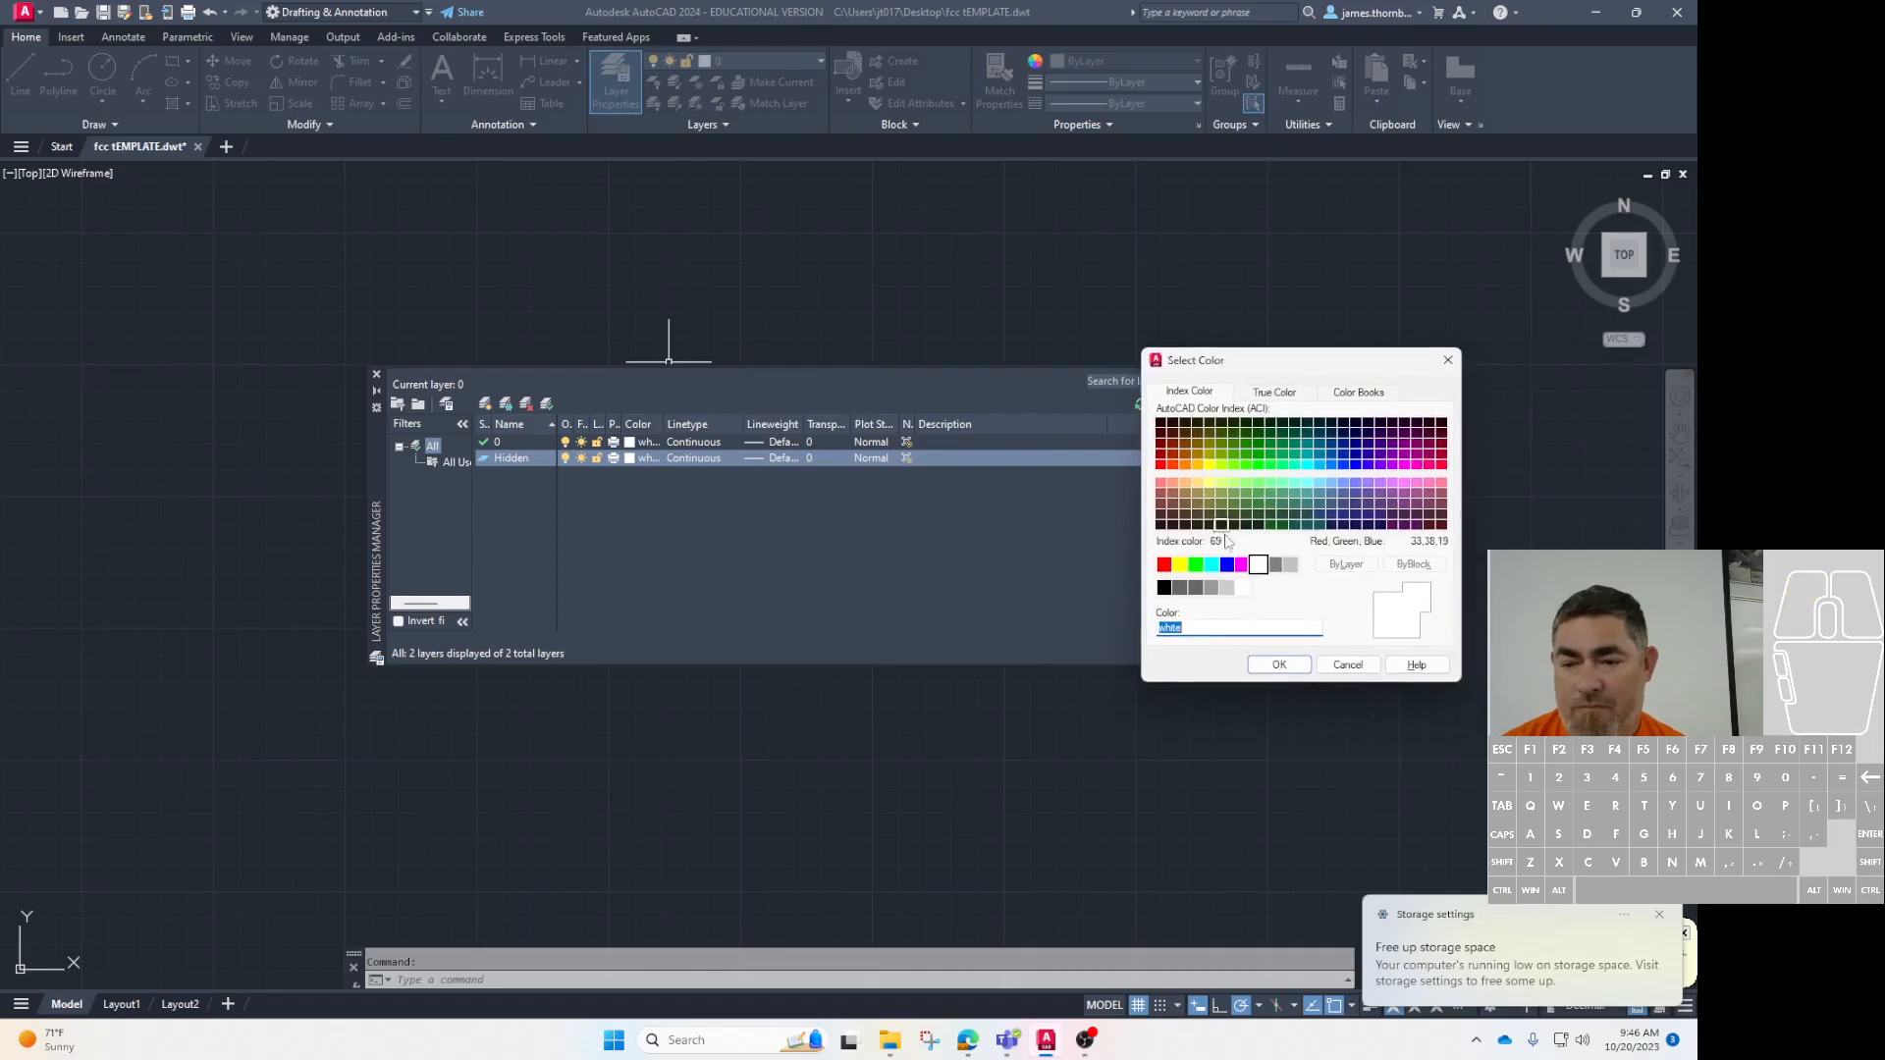
pyautogui.click(1179, 565)
pyautogui.click(1279, 665)
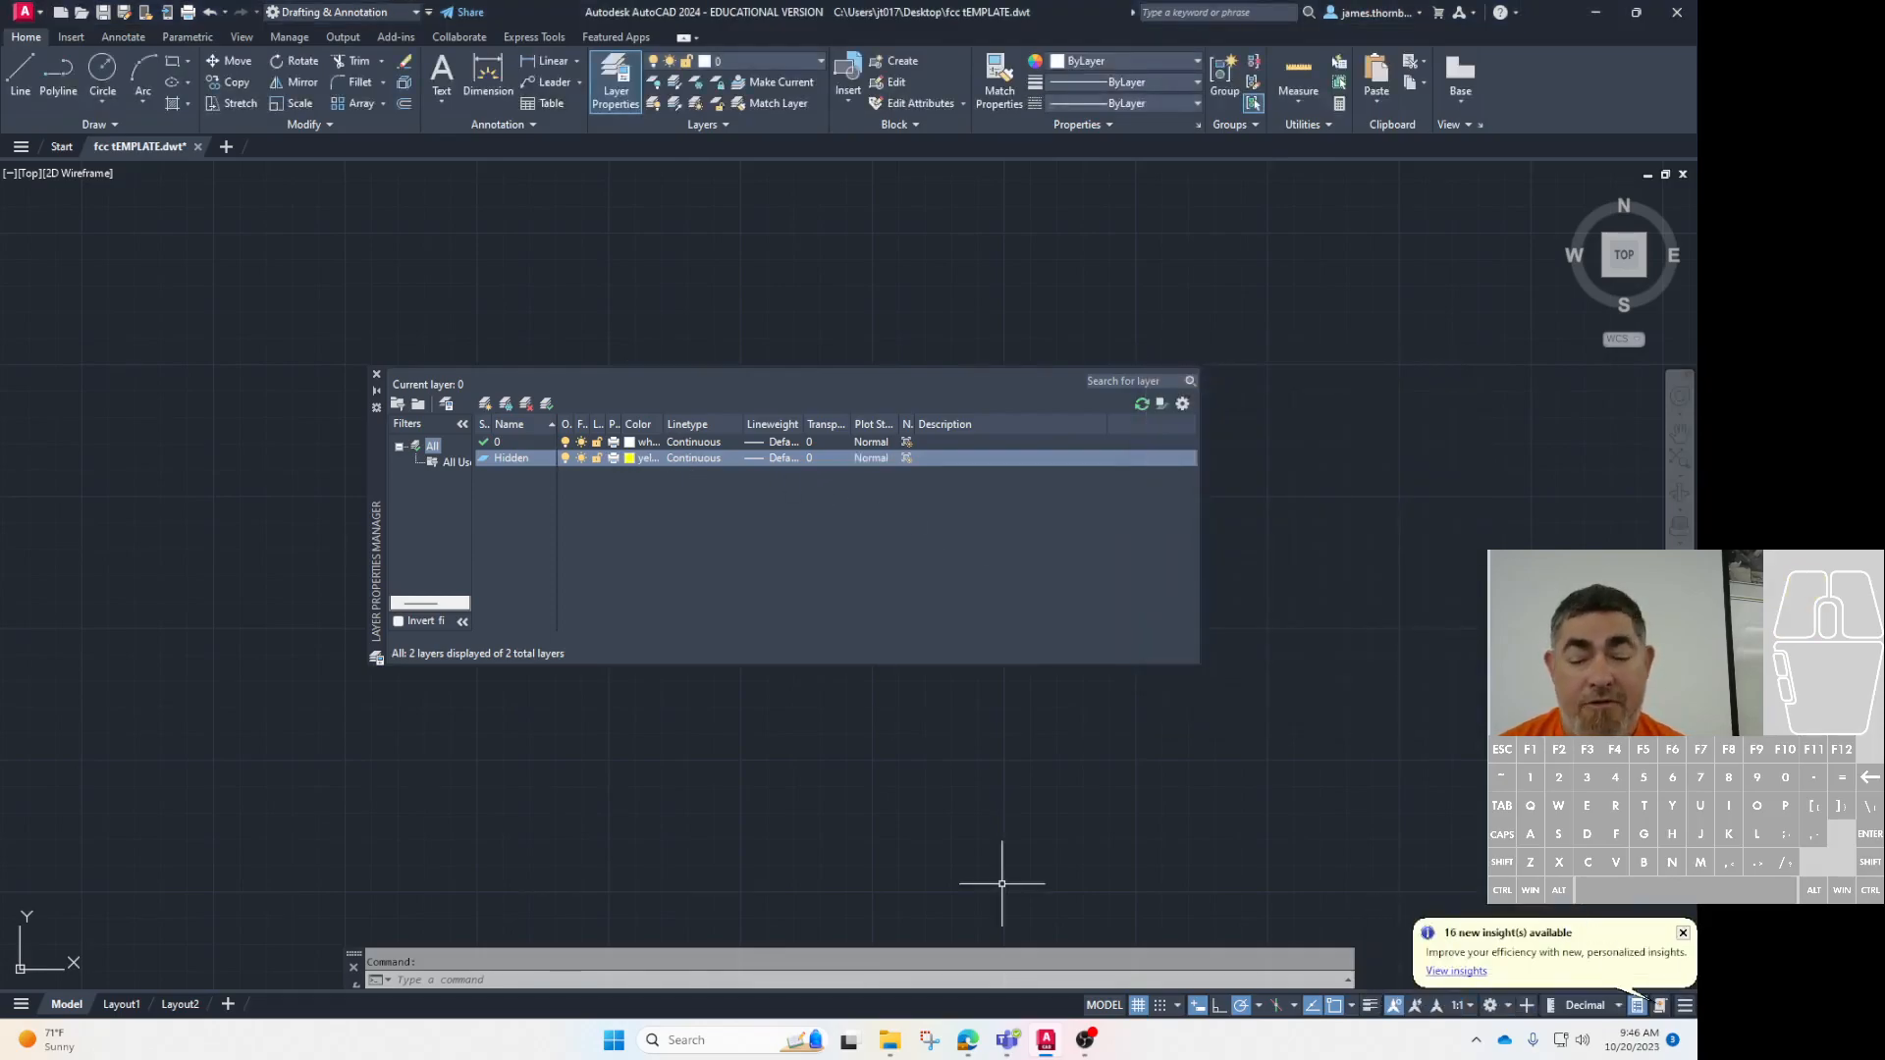
# Check the assignment's layer table in the browser and load the HIDDEN2 linetype from acad.lin for the Hidden layer in AutoCAD
pyautogui.hotkey('alt', 'Tab')
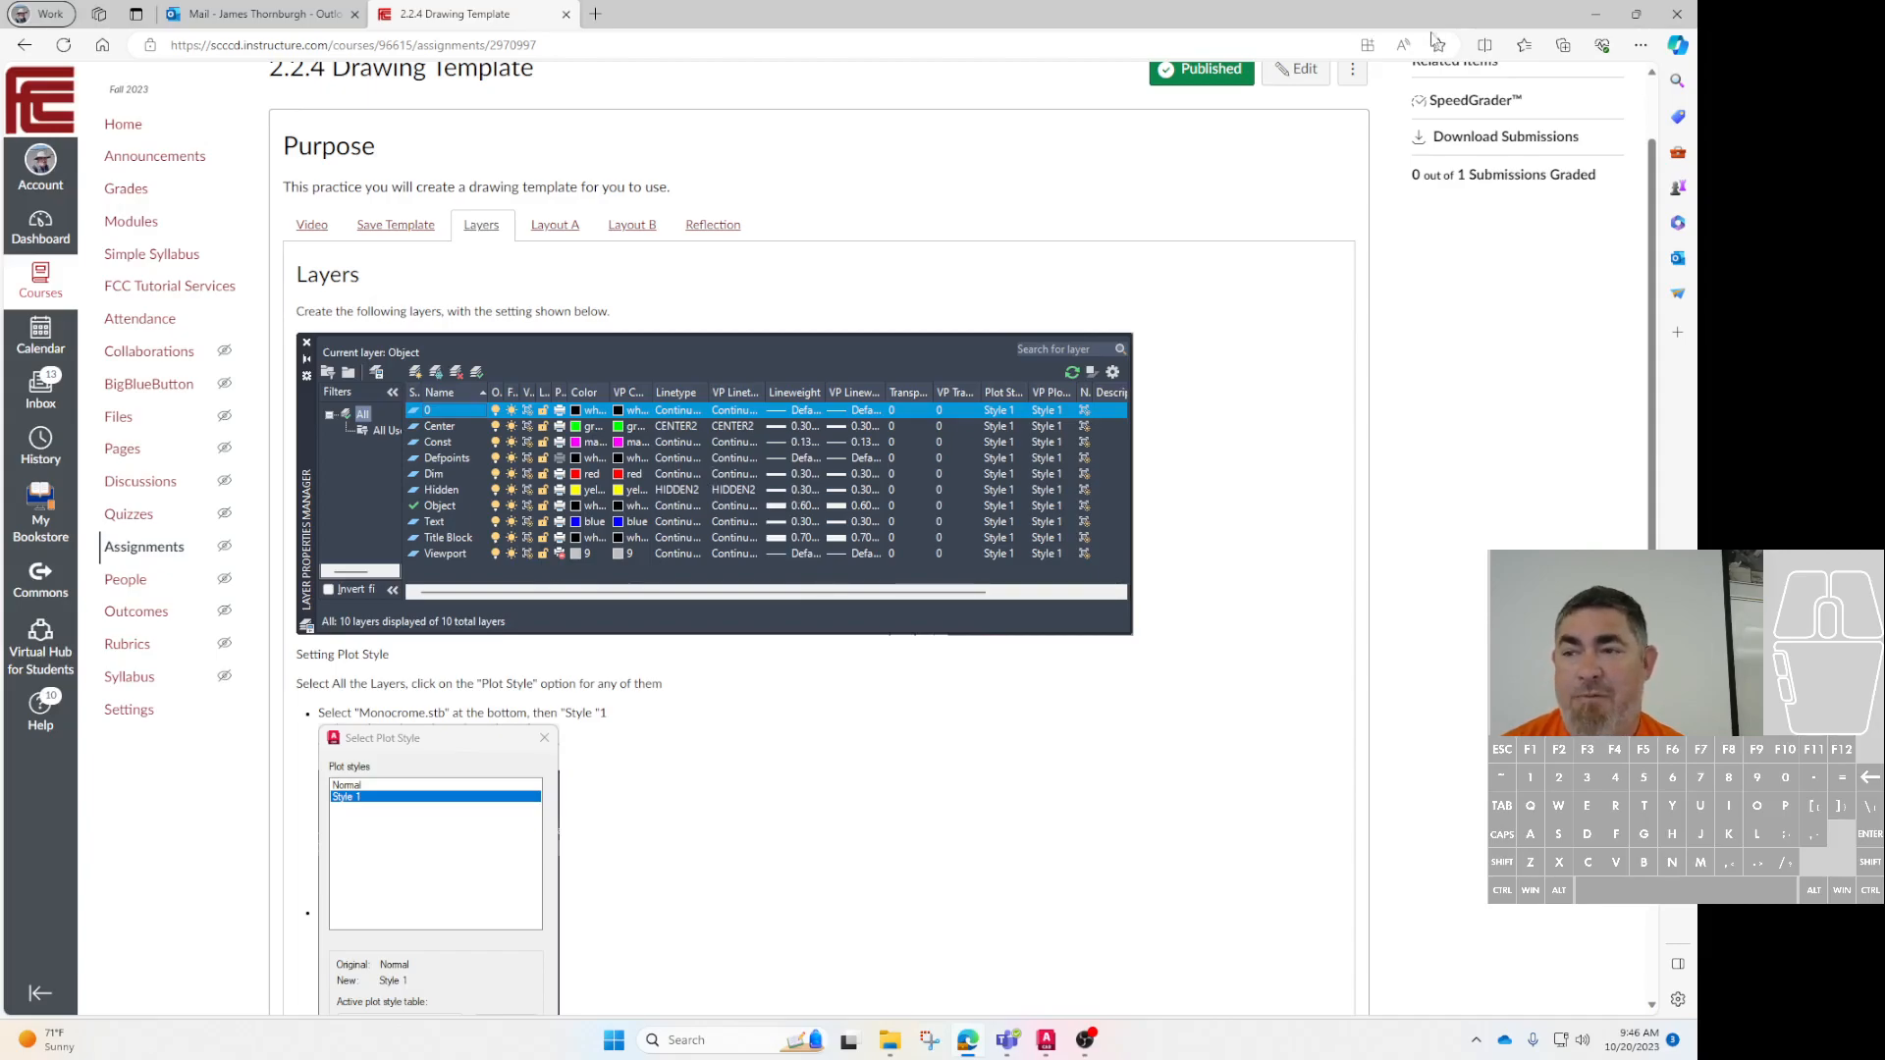
pyautogui.hotkey('alt', 'Tab')
pyautogui.click(695, 458)
pyautogui.click(695, 458)
pyautogui.click(884, 632)
pyautogui.click(736, 538)
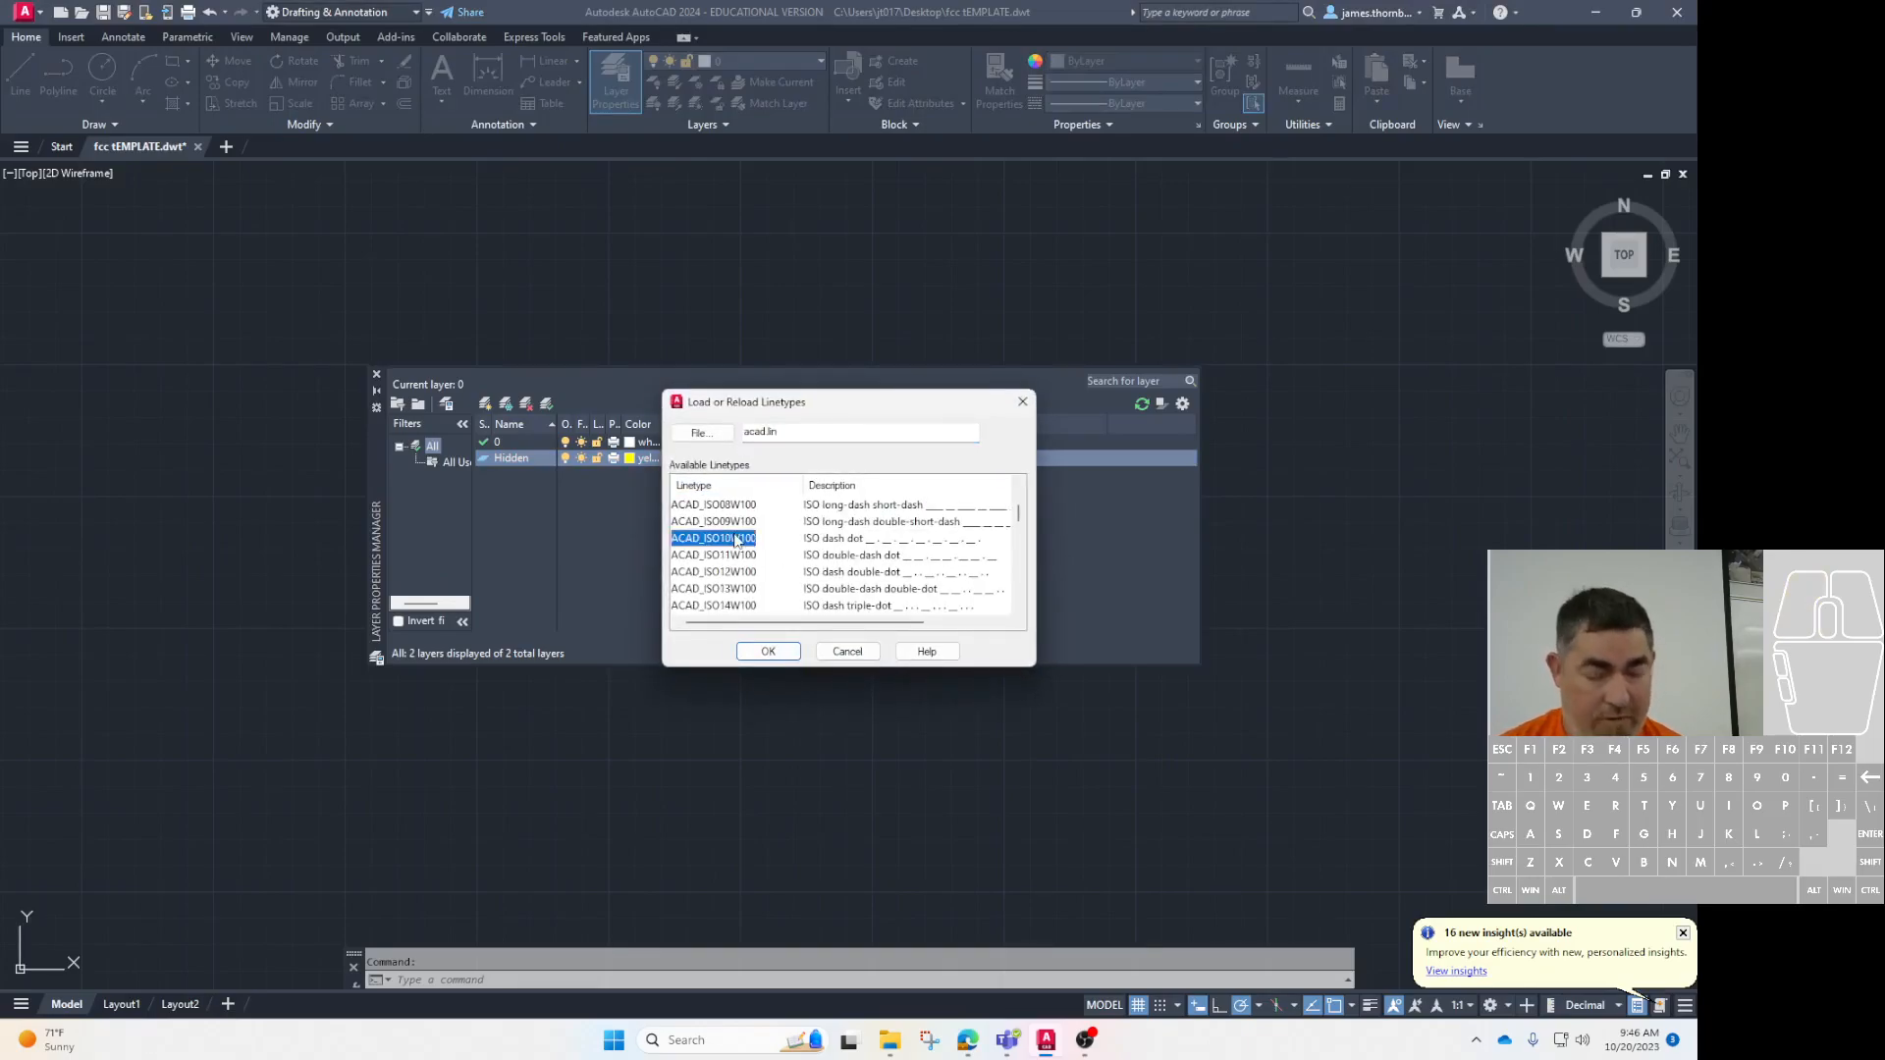
pyautogui.press('h')
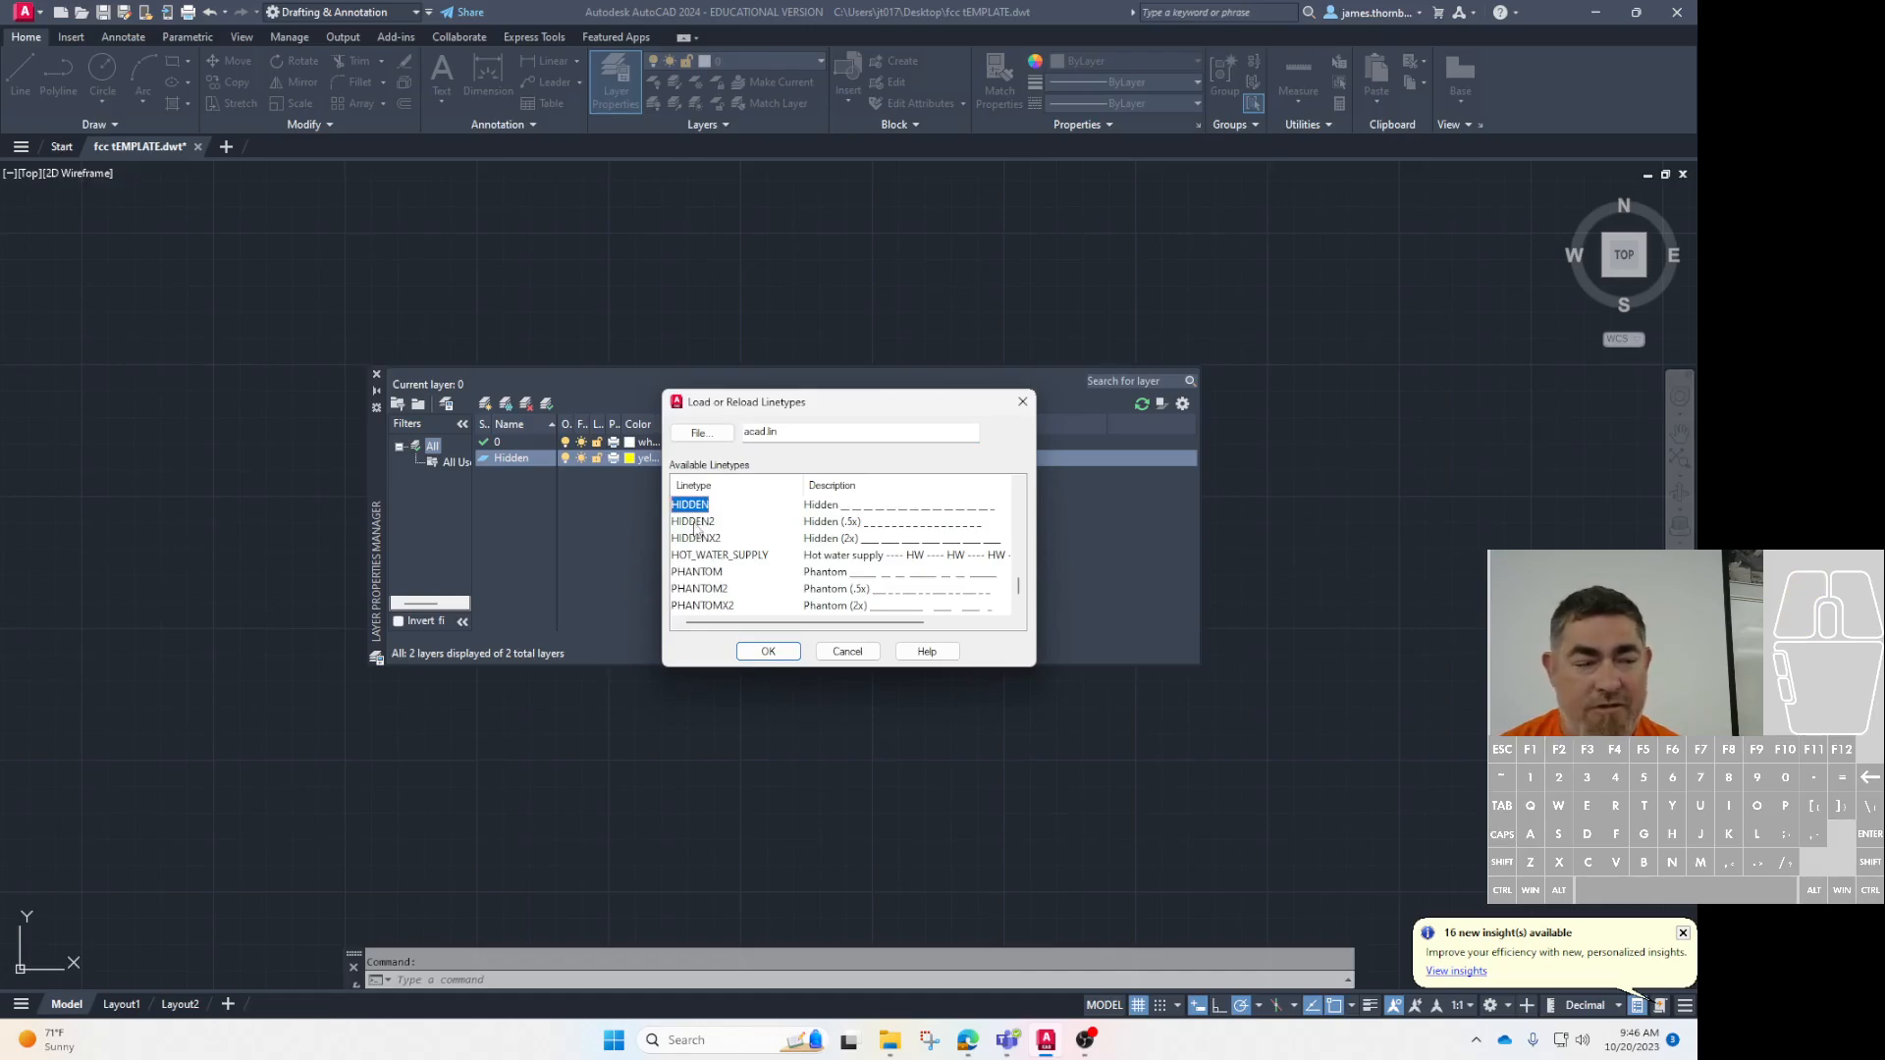
pyautogui.click(694, 522)
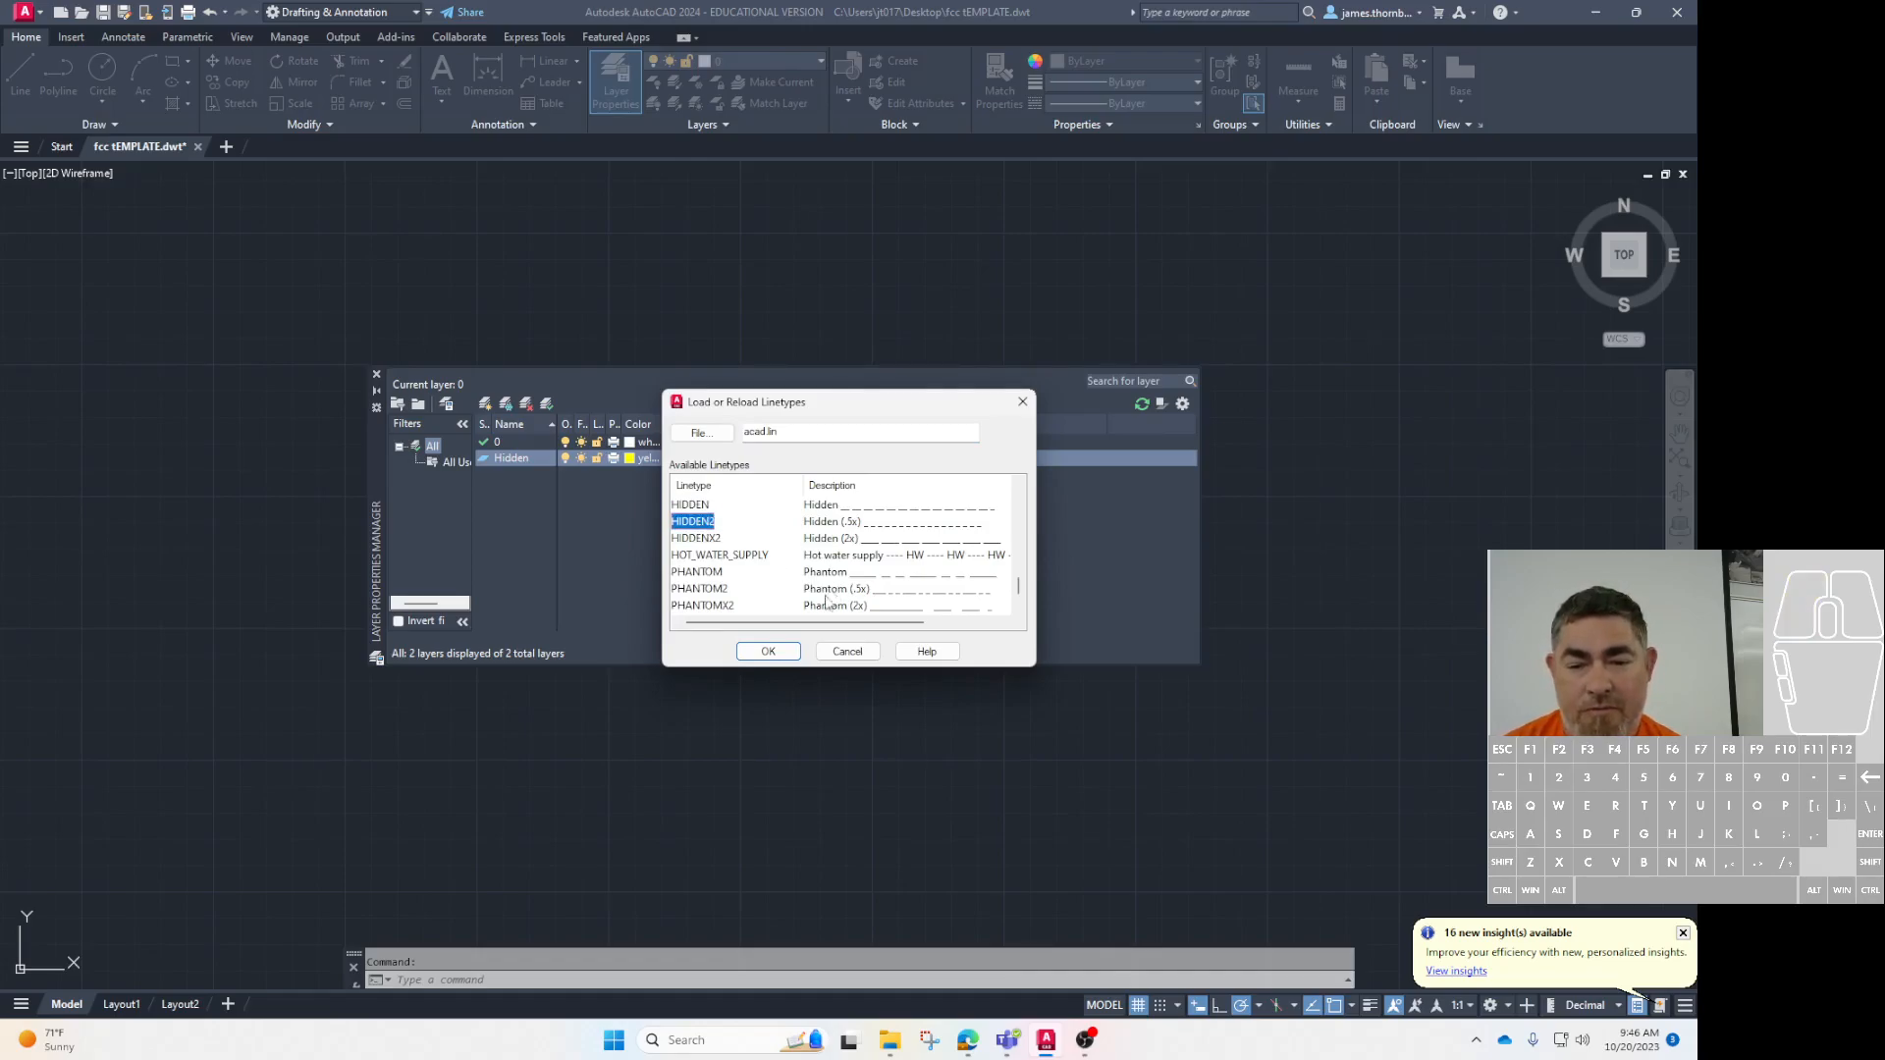
pyautogui.click(768, 651)
# Assign the loaded HIDDEN2 linetype to the Hidden layer
pyautogui.click(687, 508)
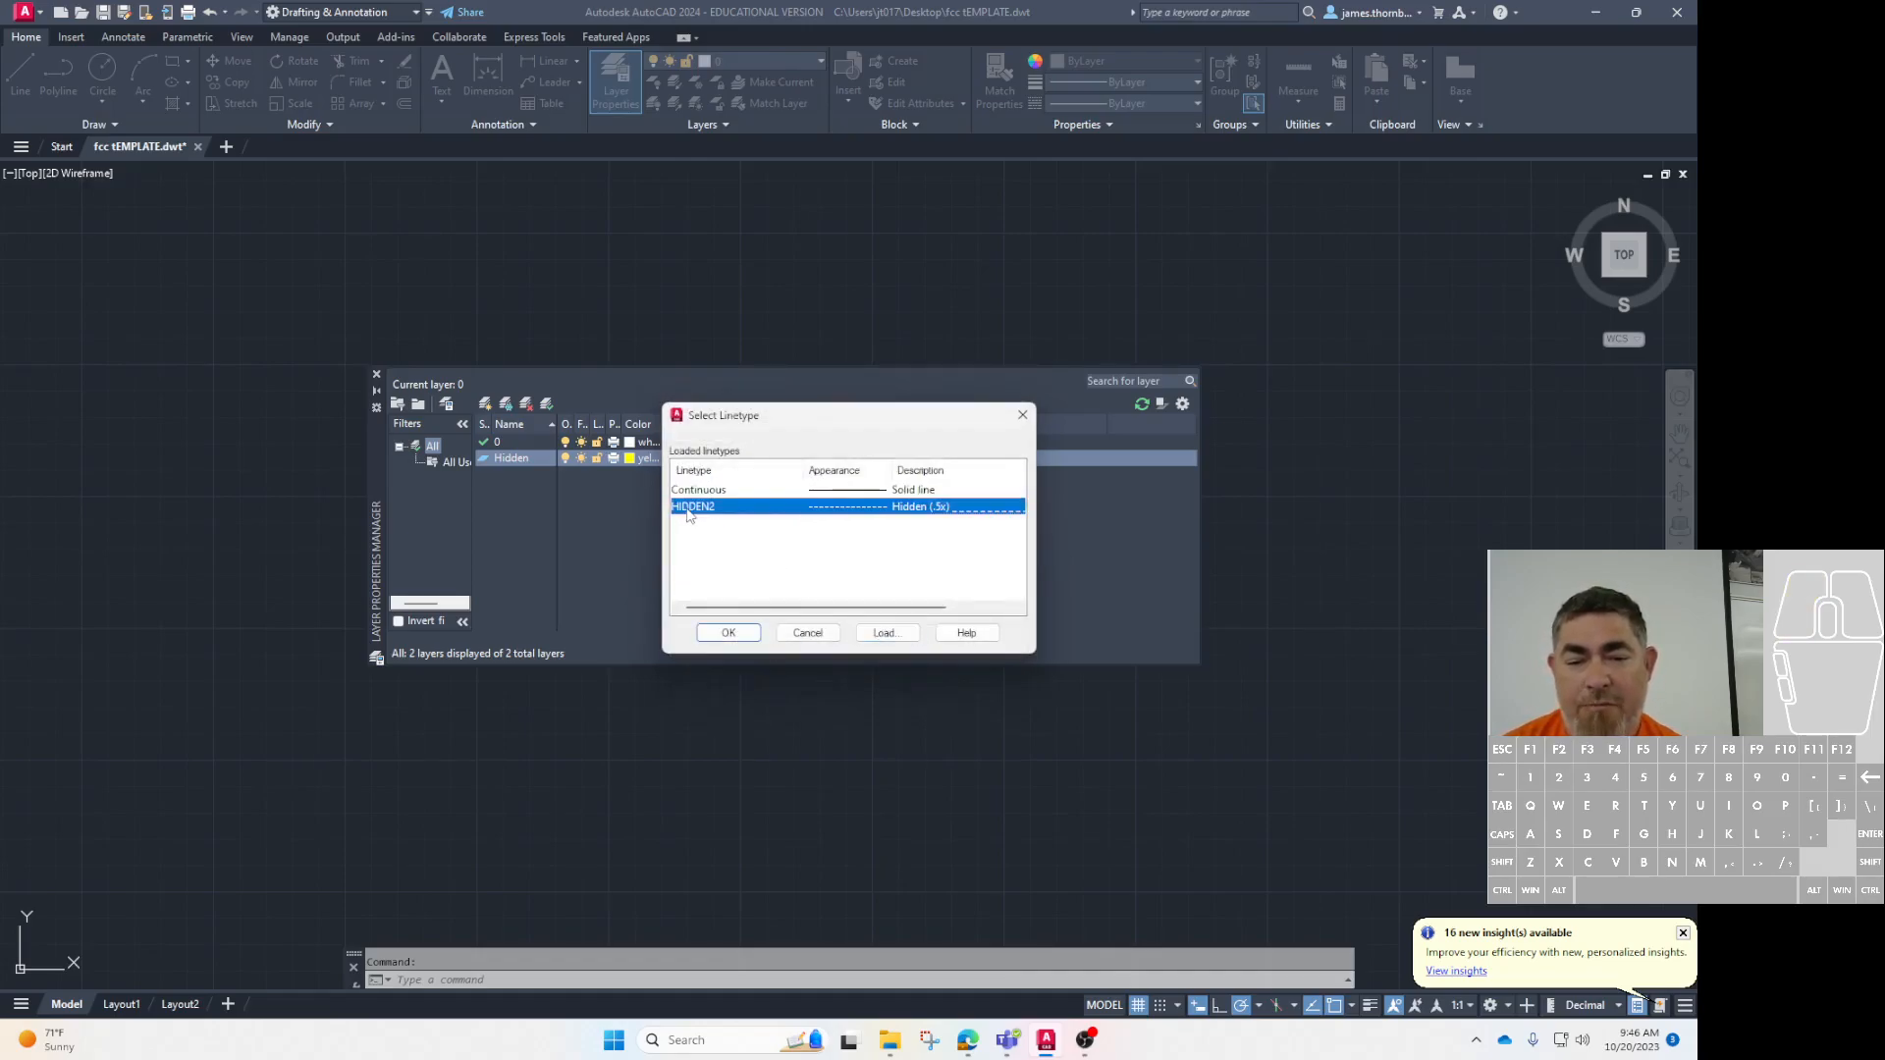
pyautogui.click(720, 493)
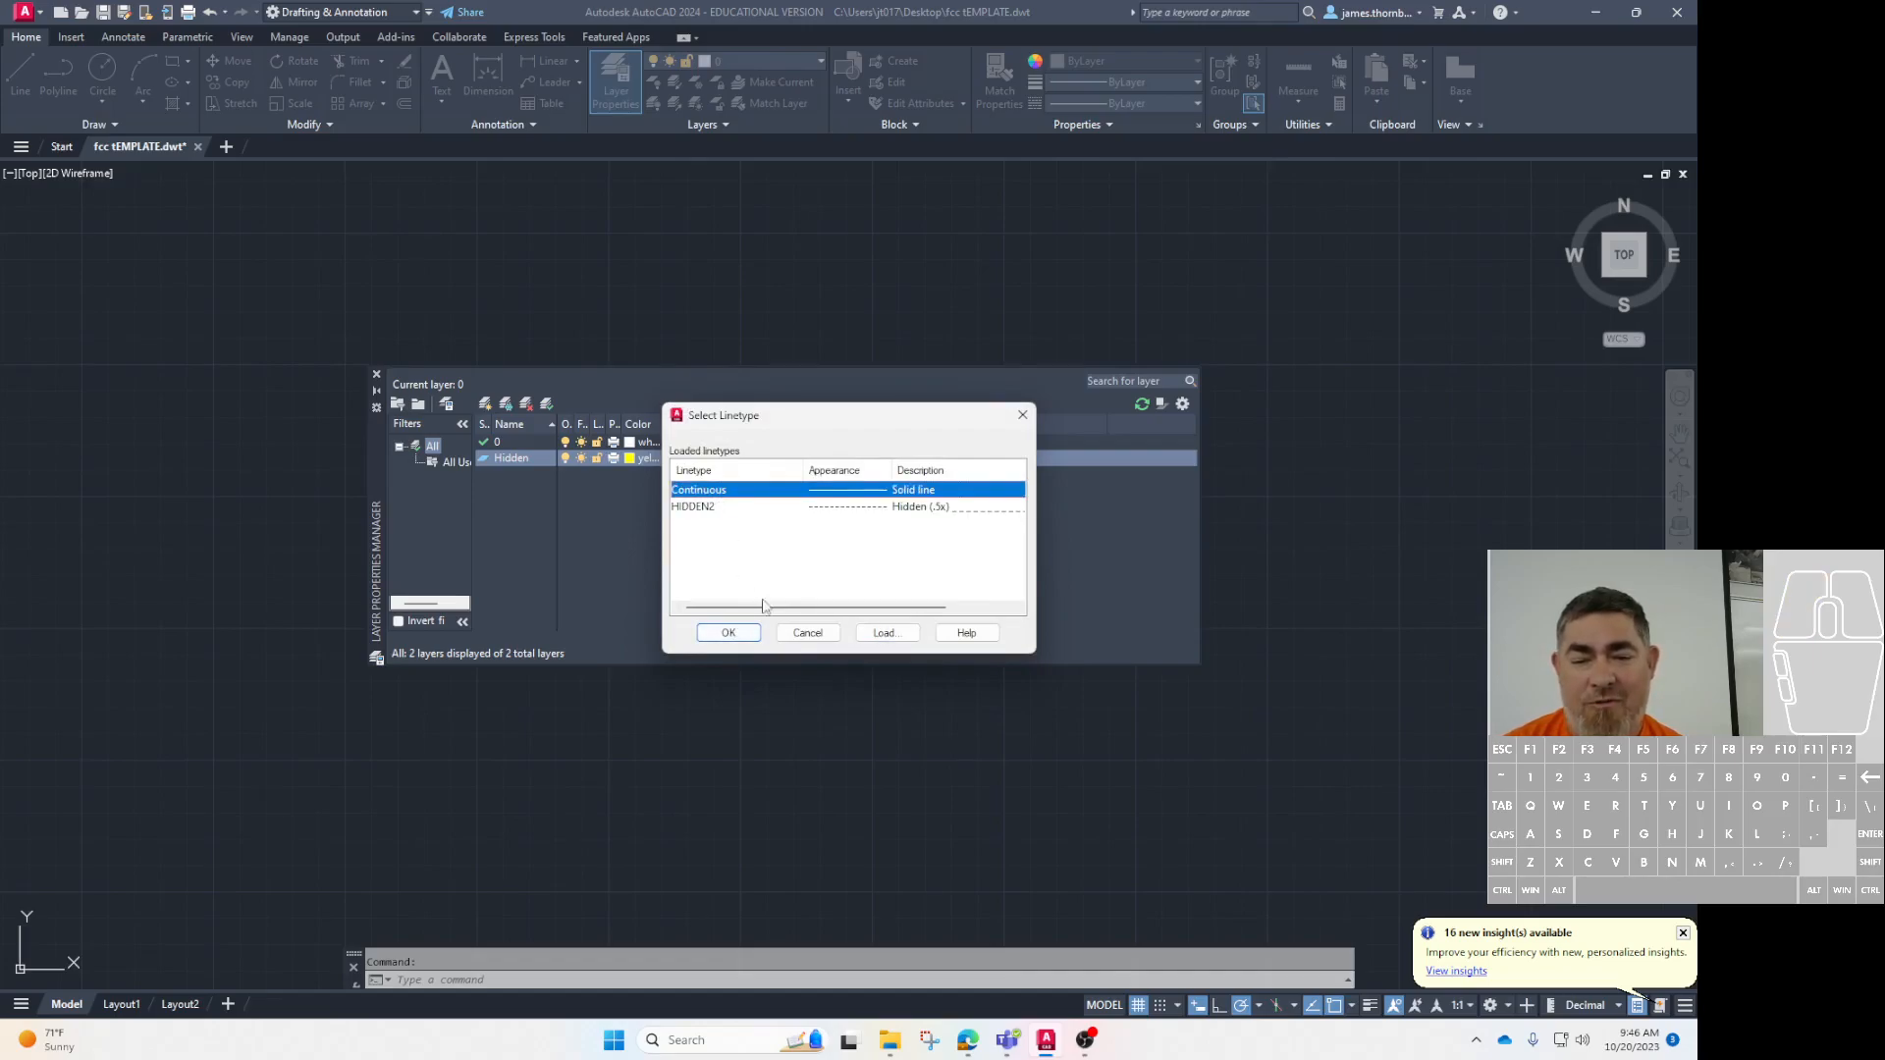
pyautogui.click(718, 508)
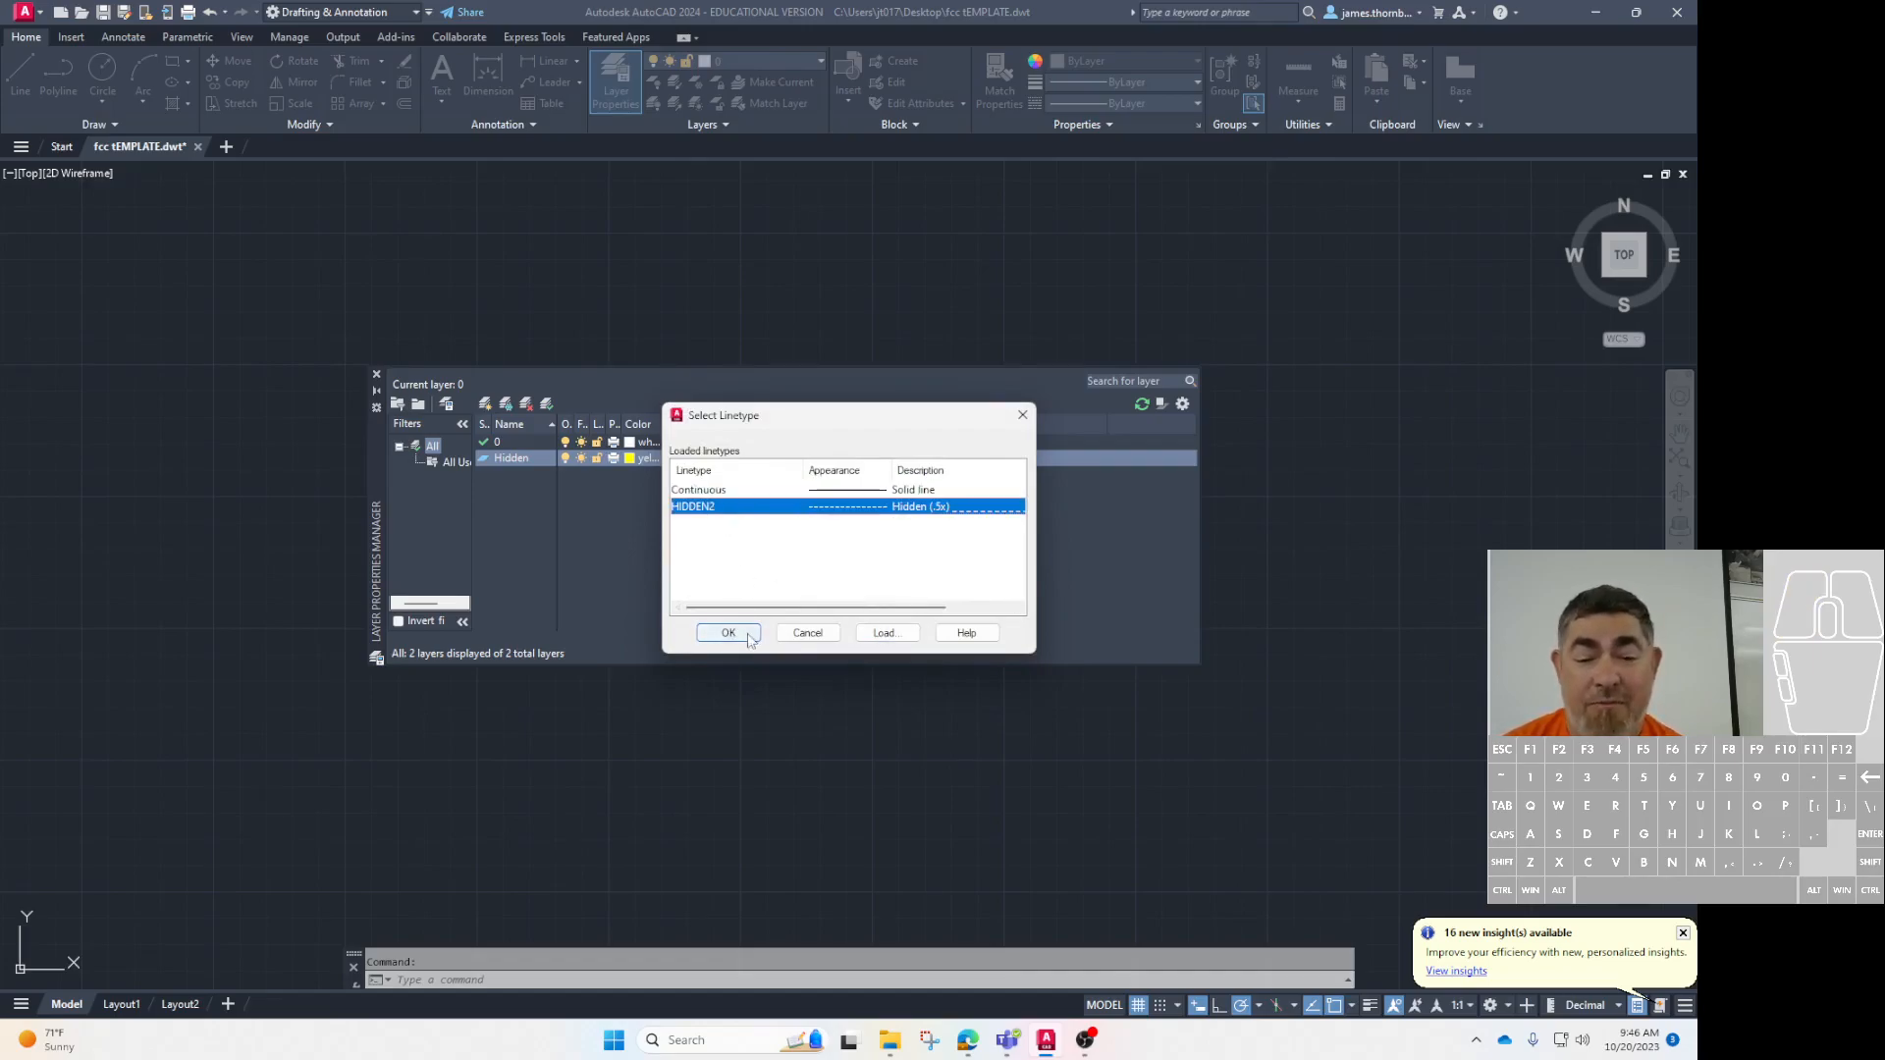
pyautogui.click(734, 632)
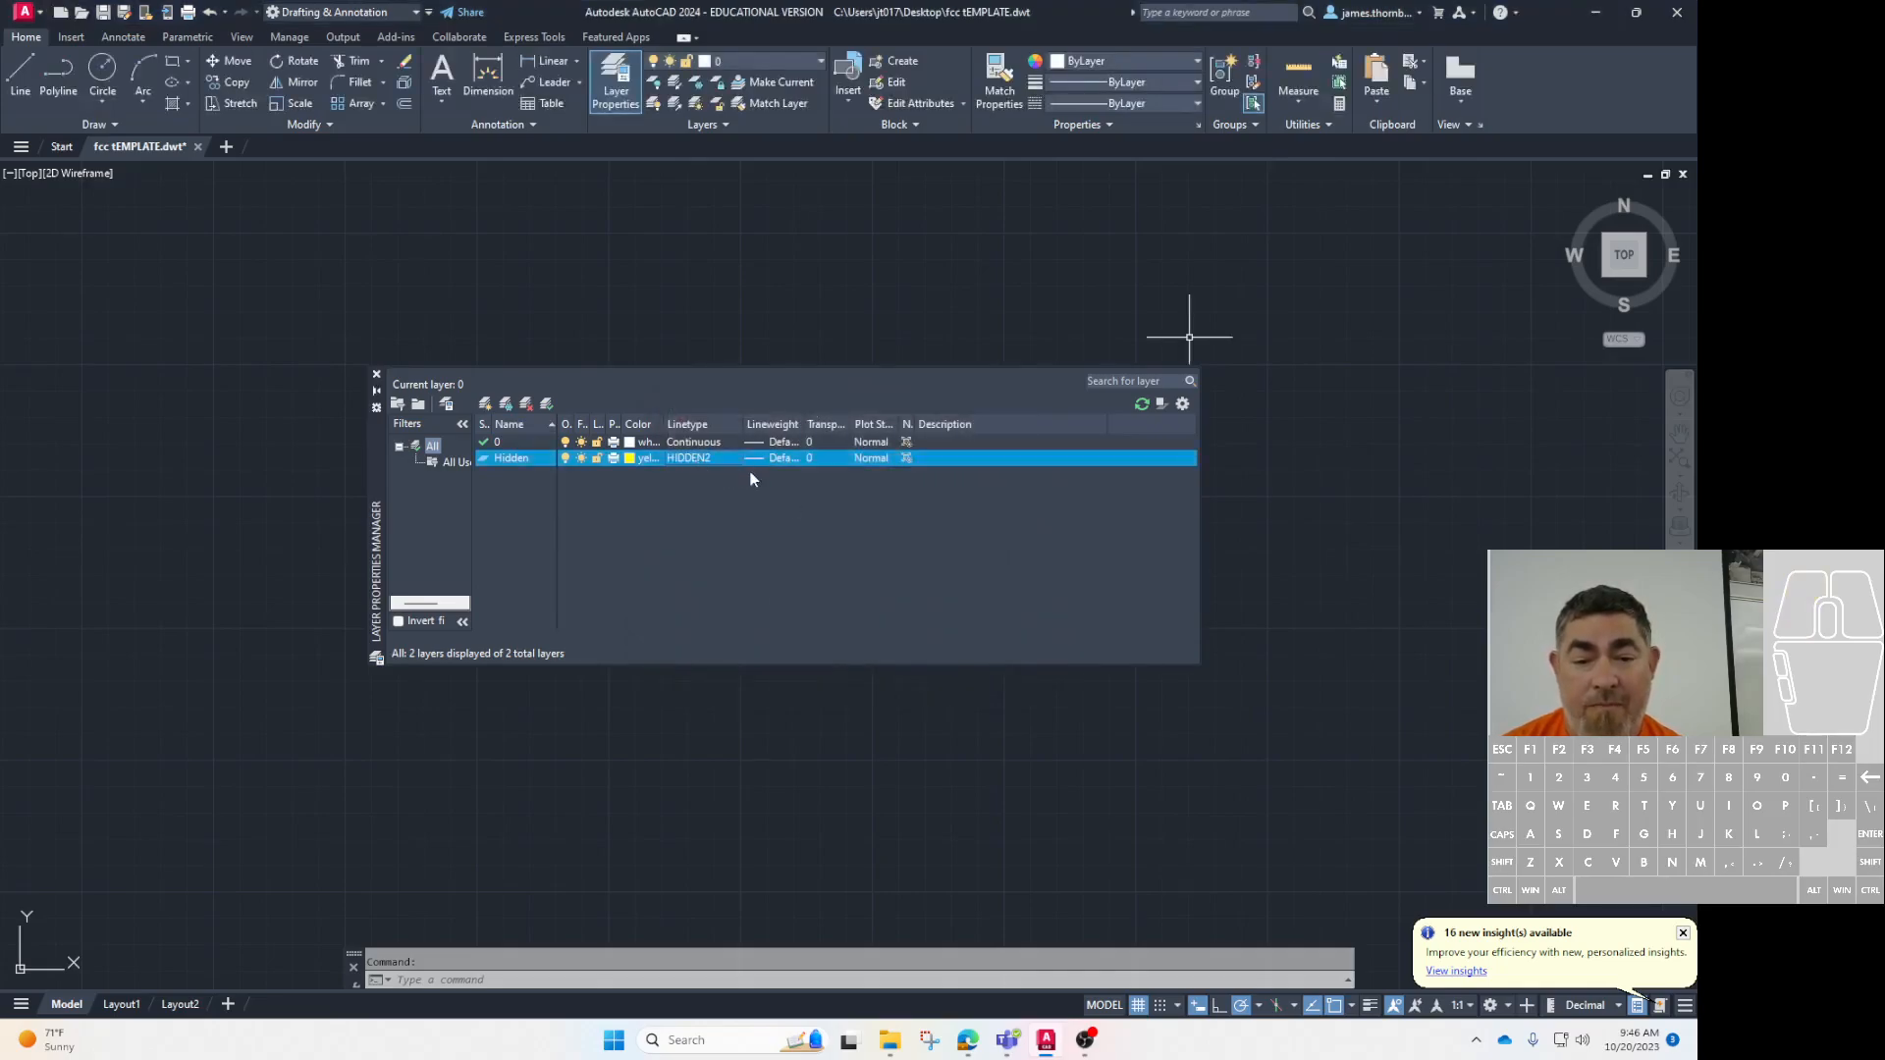
# Set the Hidden layer's lineweight to 0.30 mm
pyautogui.click(776, 458)
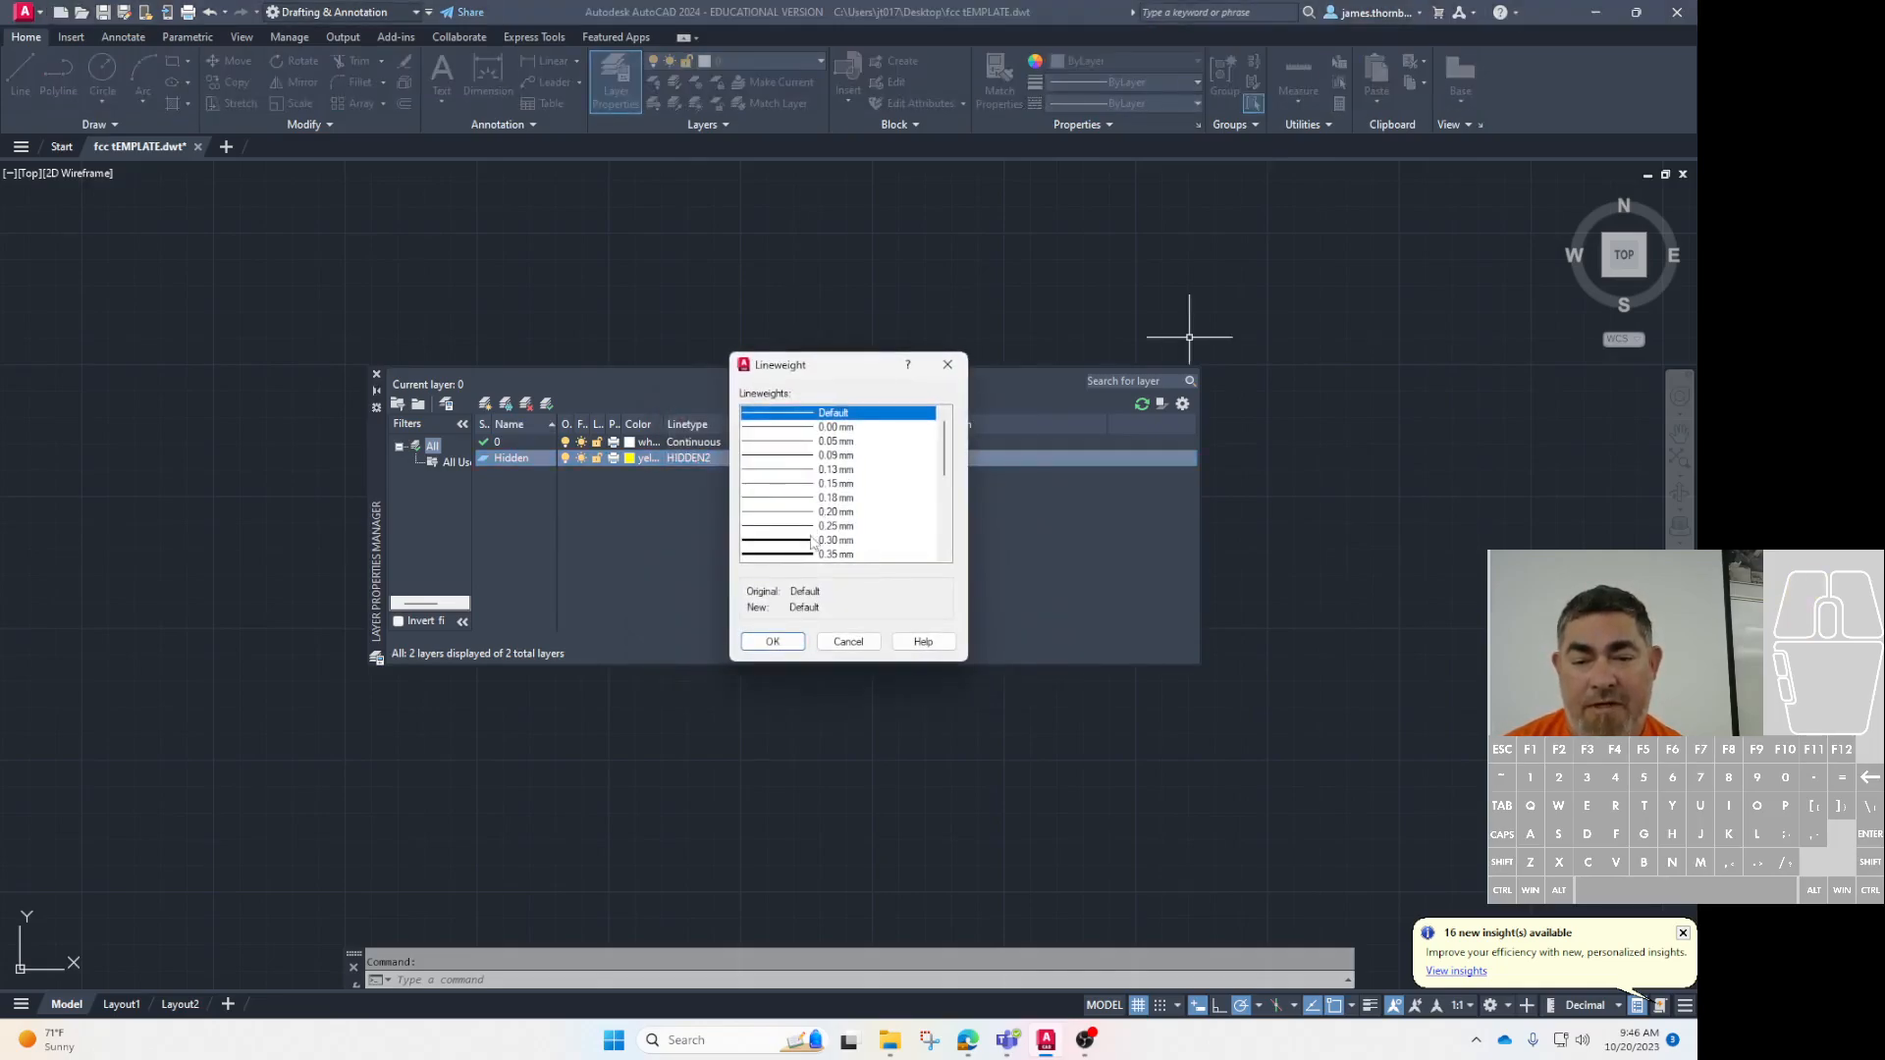
pyautogui.click(813, 541)
pyautogui.click(793, 644)
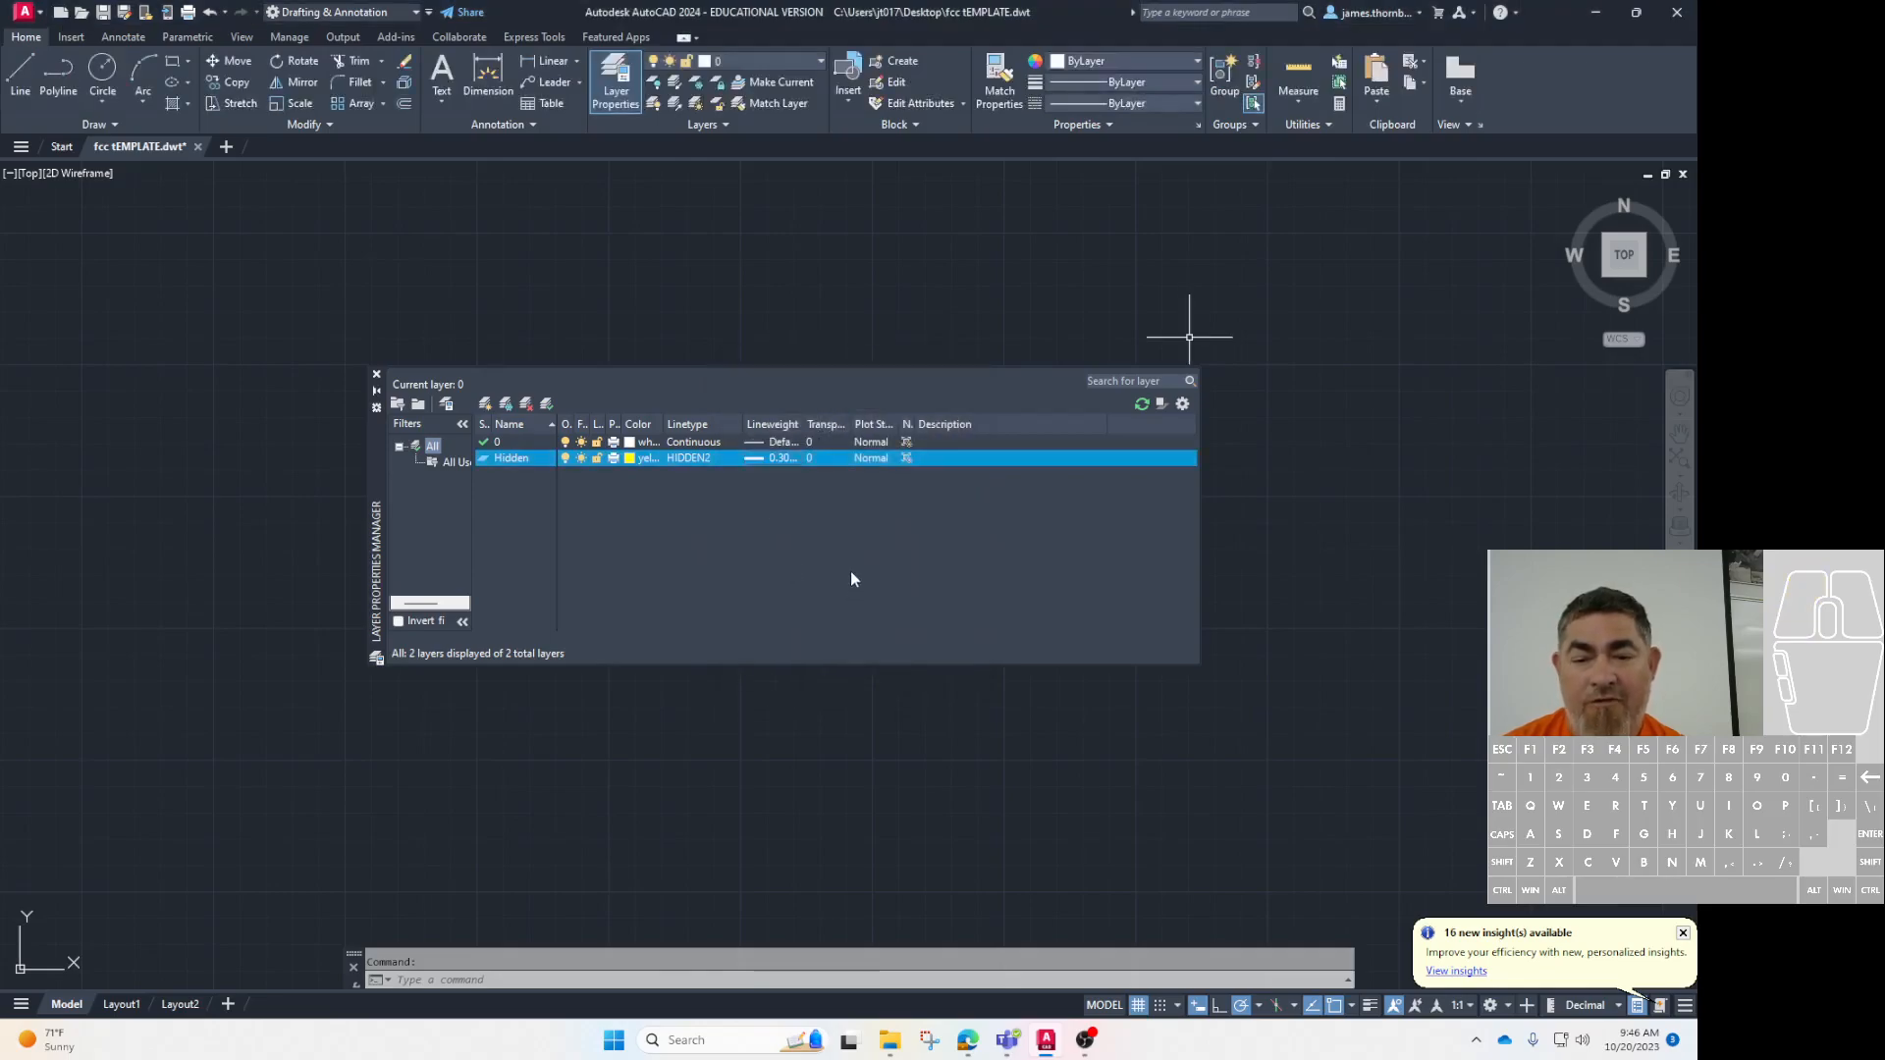
# Check the assignment's layer table in the browser and assign plot style Style 1 from monochrome.stb to the Hidden layer in AutoCAD
pyautogui.click(968, 1040)
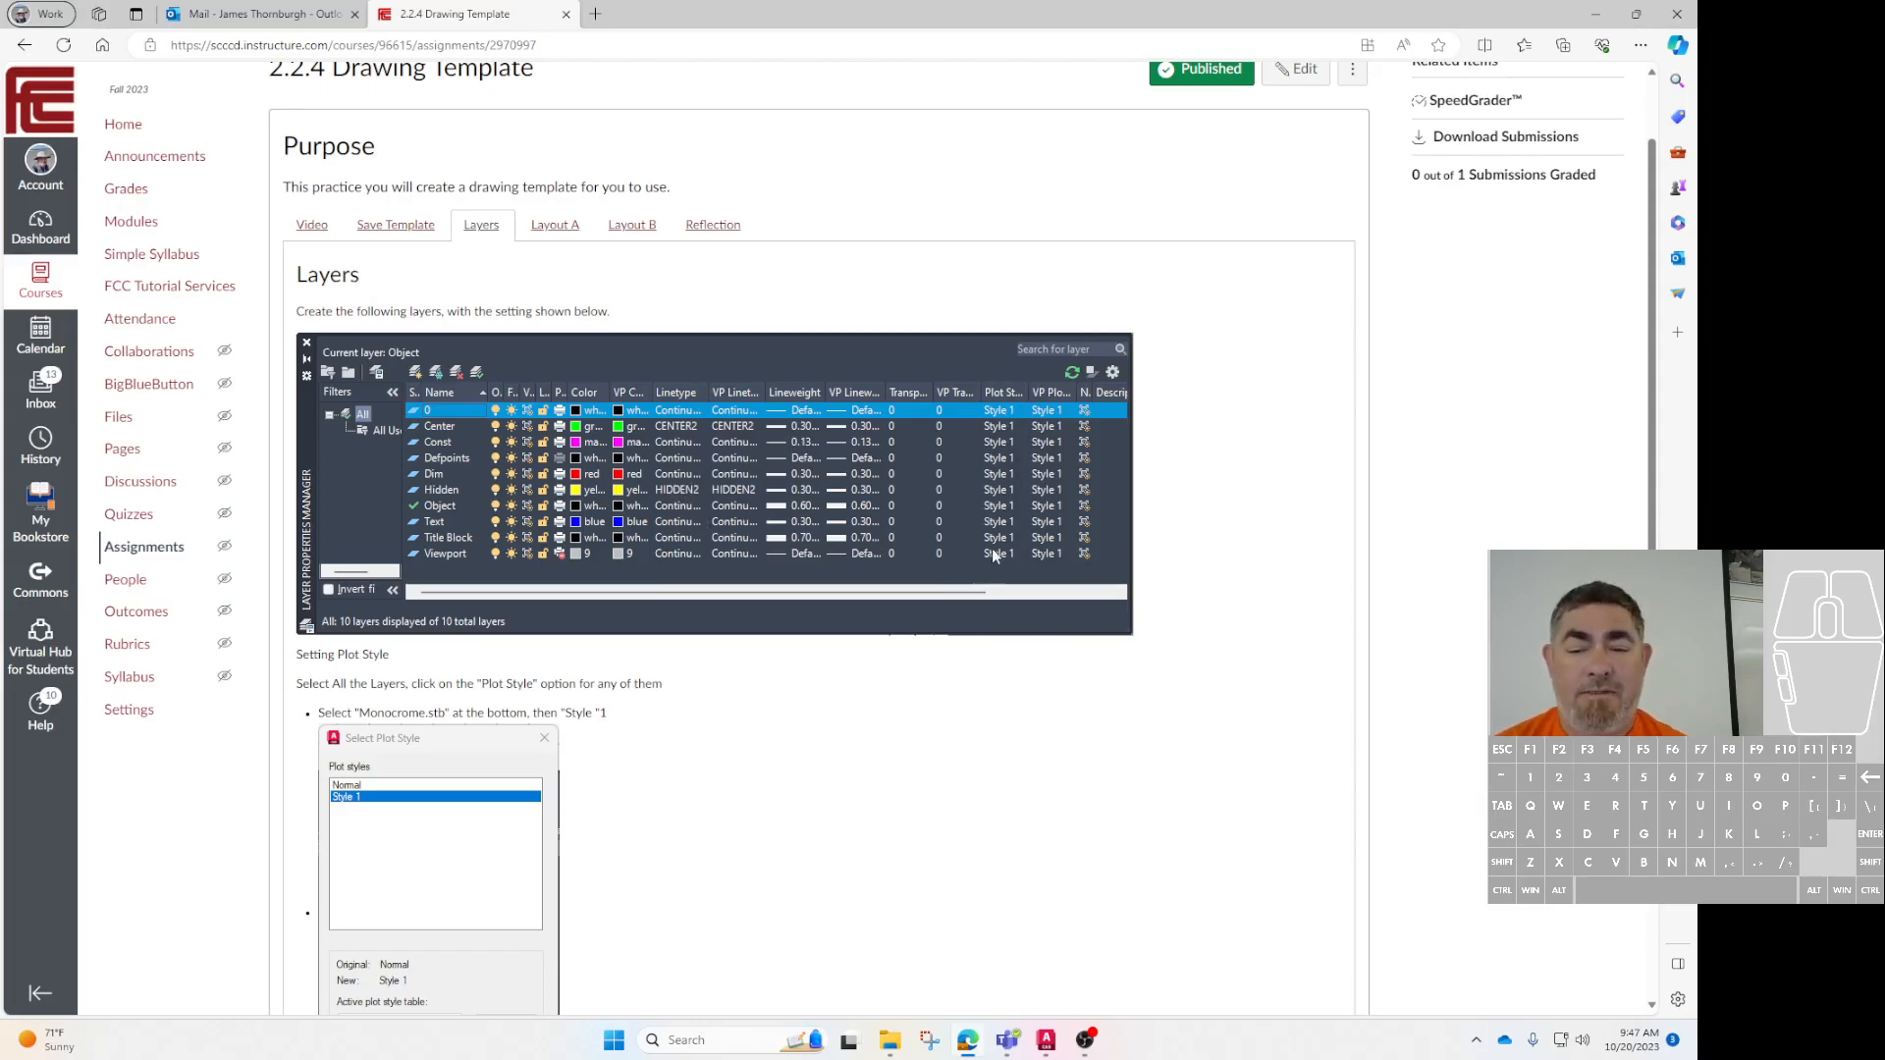
pyautogui.click(1046, 1044)
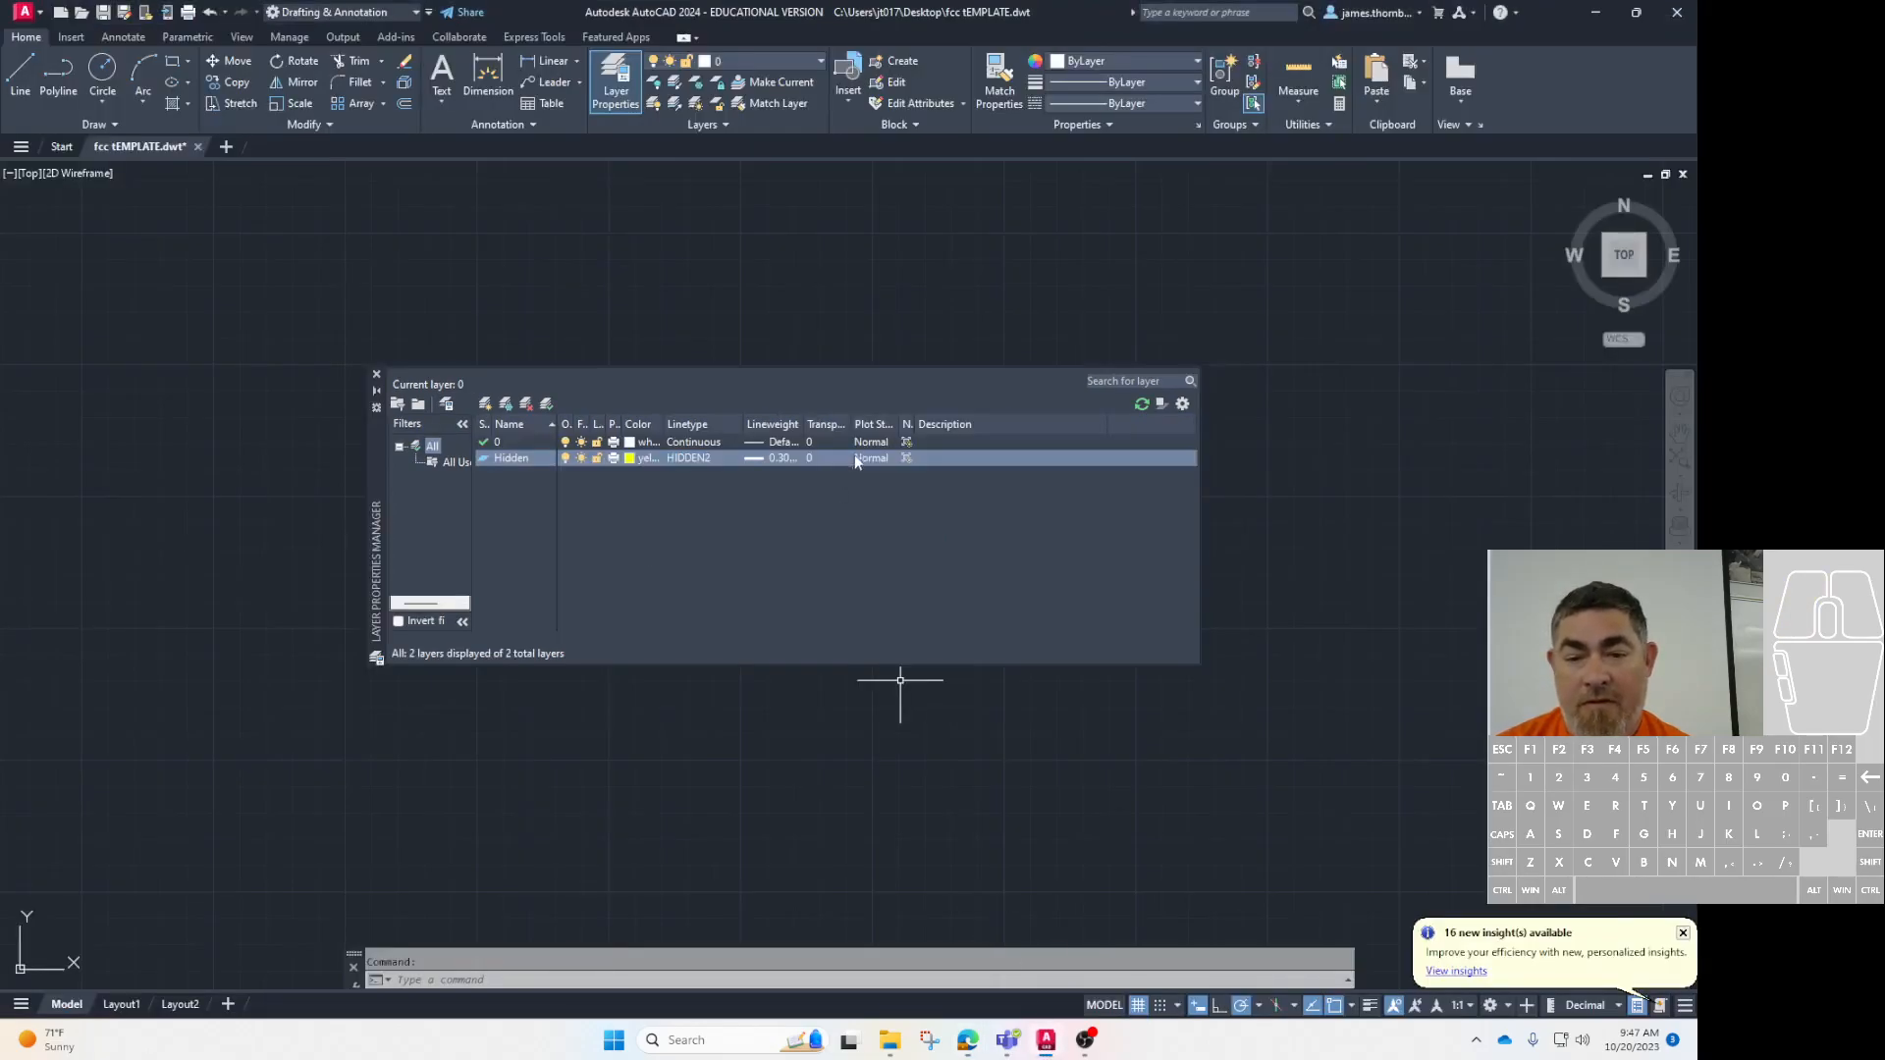
pyautogui.click(868, 457)
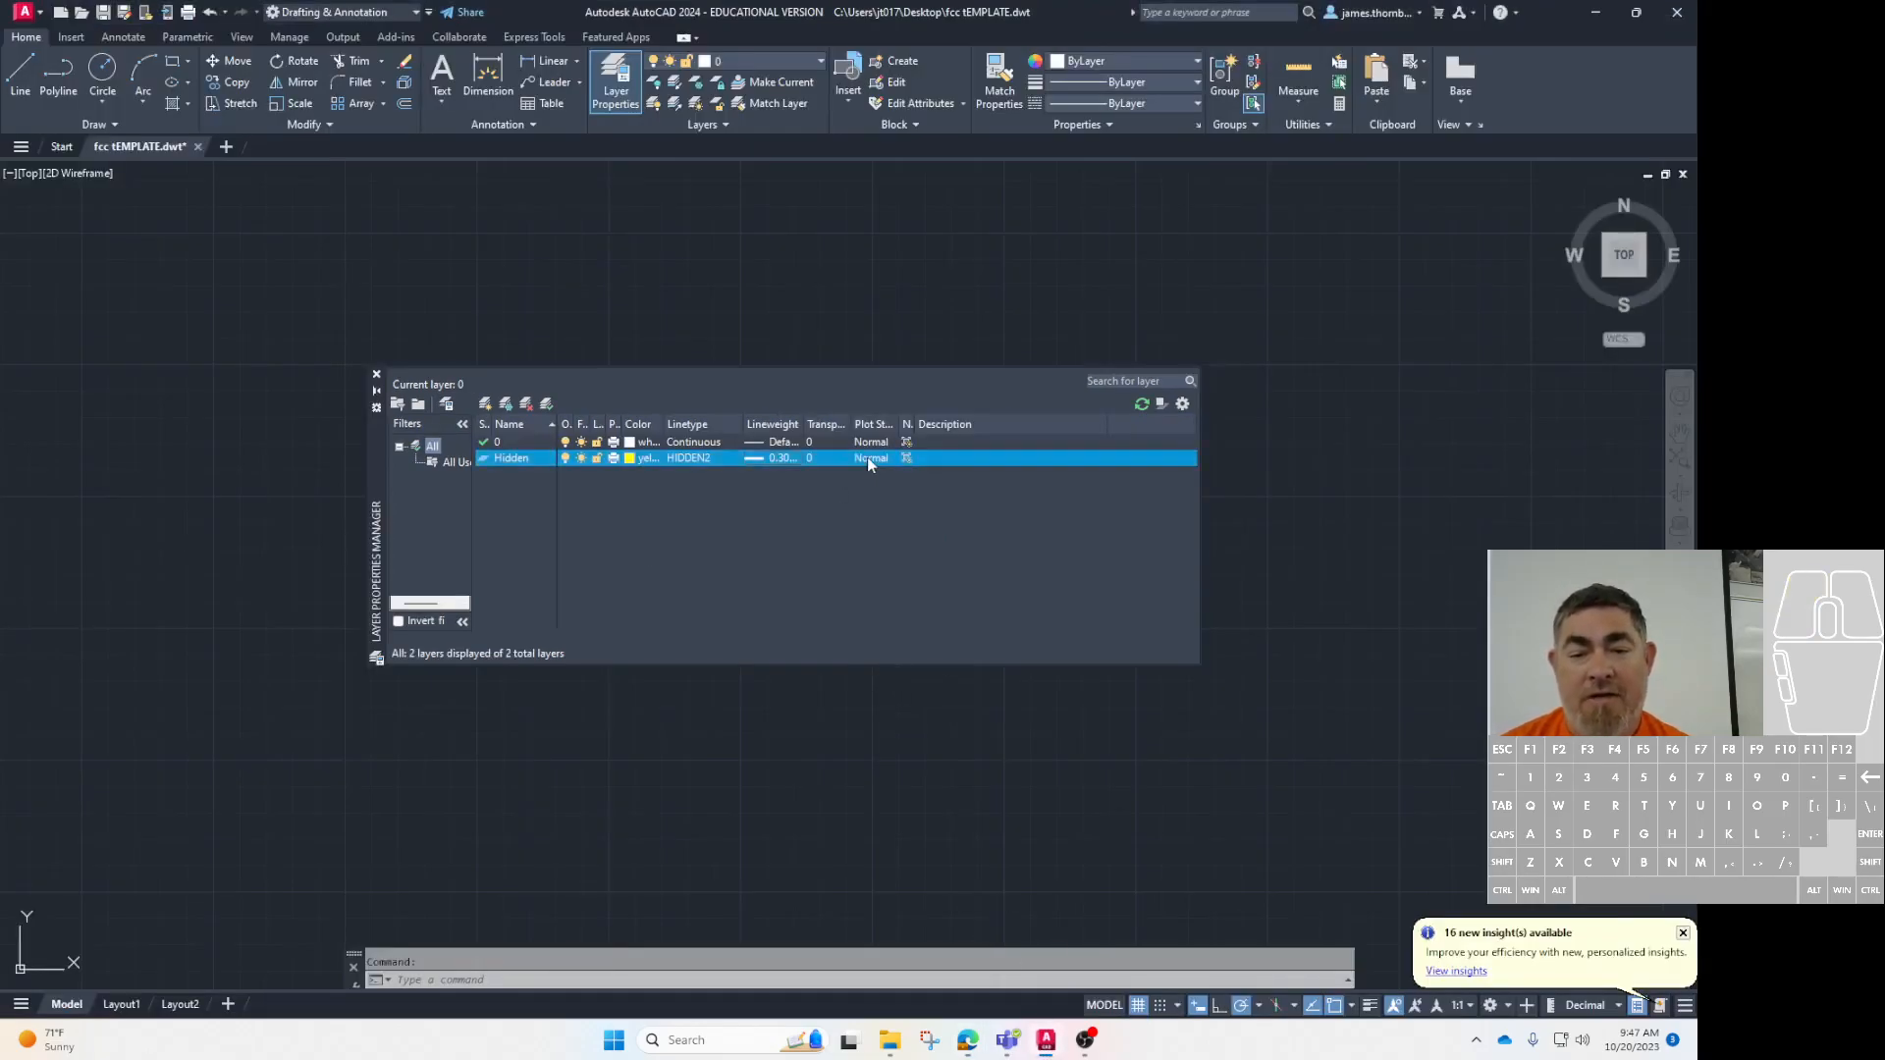
pyautogui.click(791, 640)
pyautogui.click(795, 696)
pyautogui.click(761, 412)
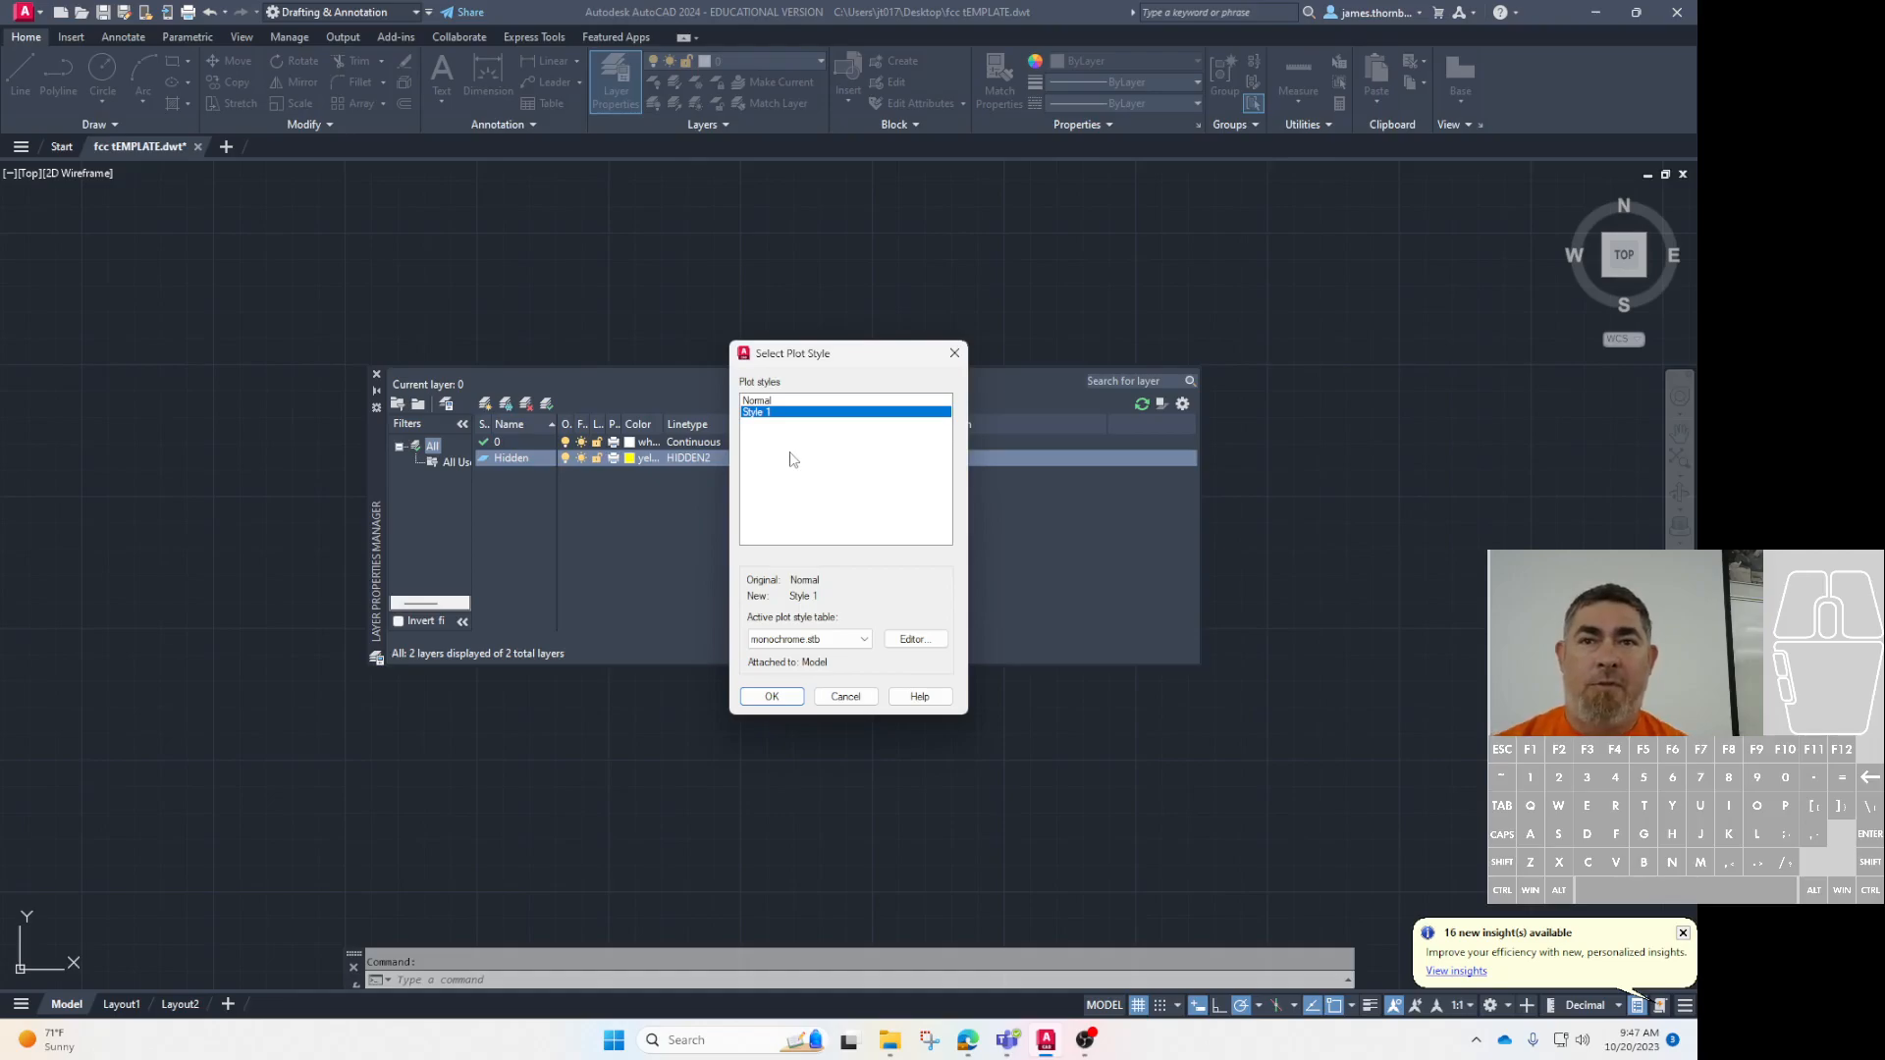
pyautogui.click(781, 402)
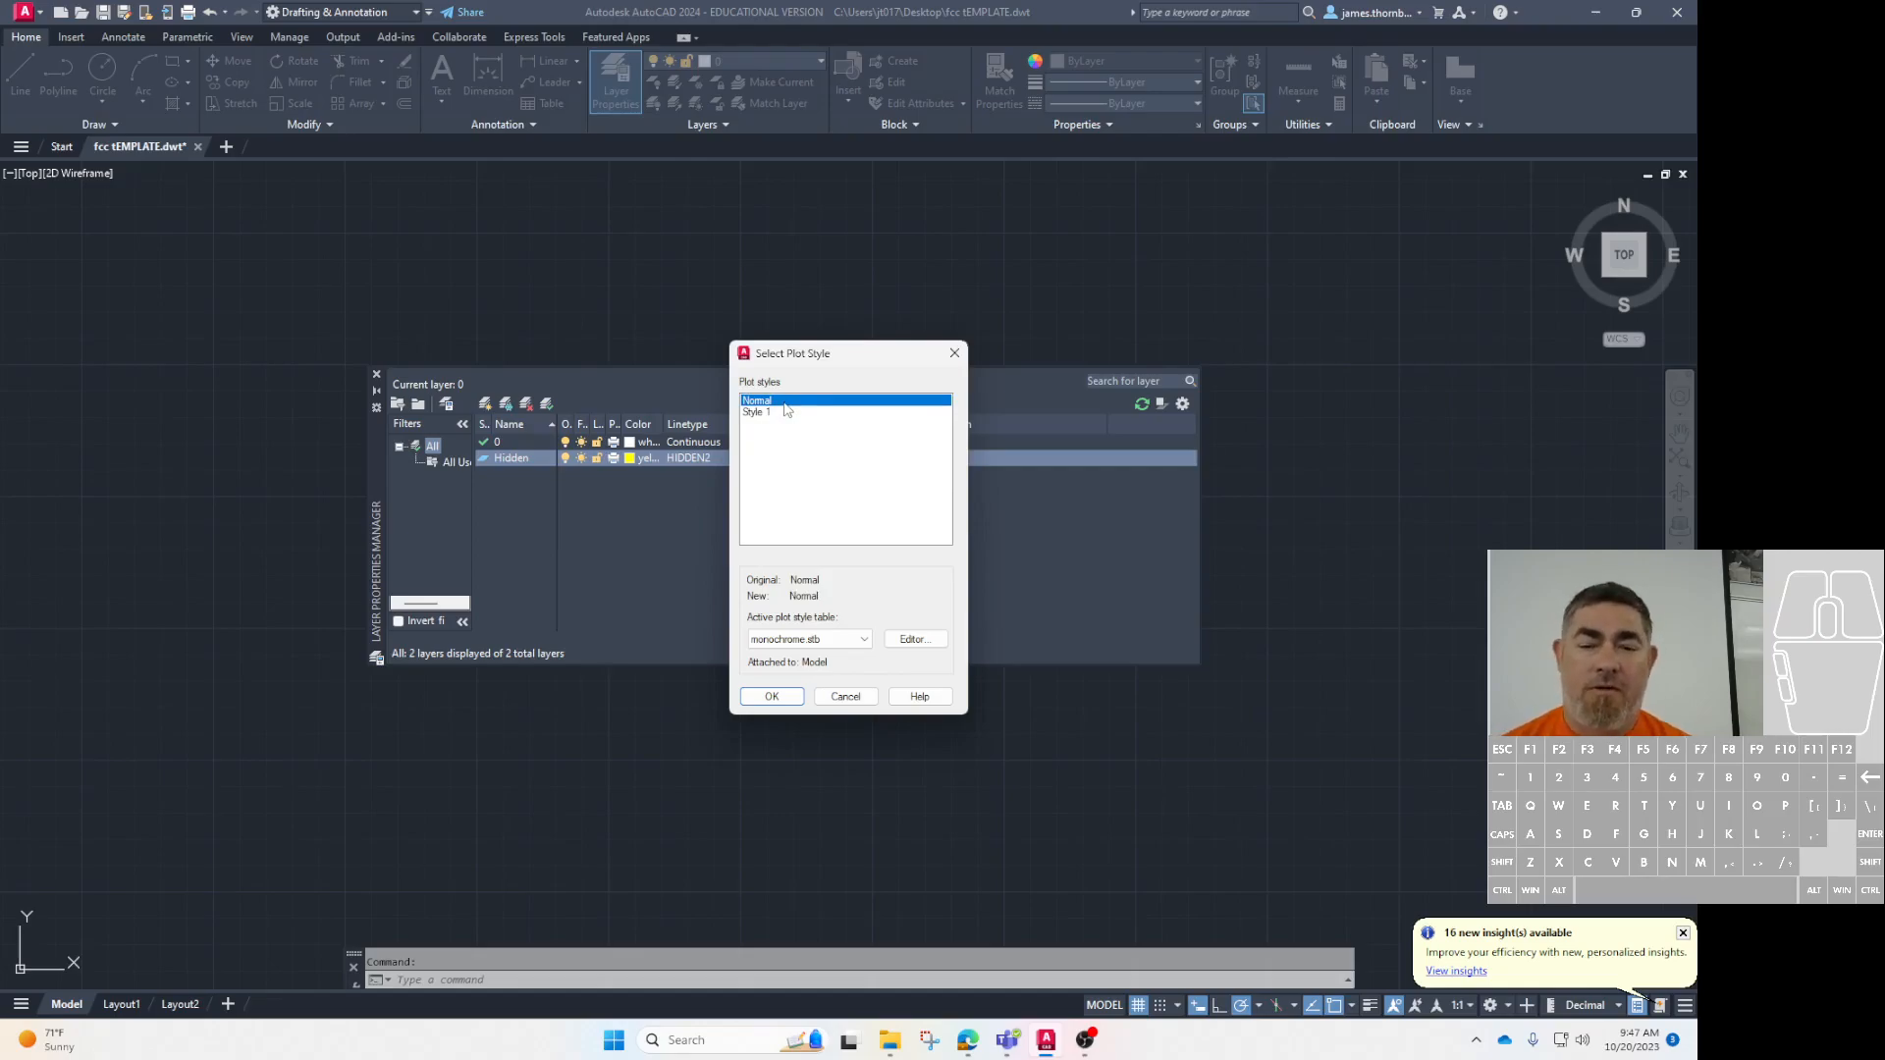
pyautogui.click(779, 412)
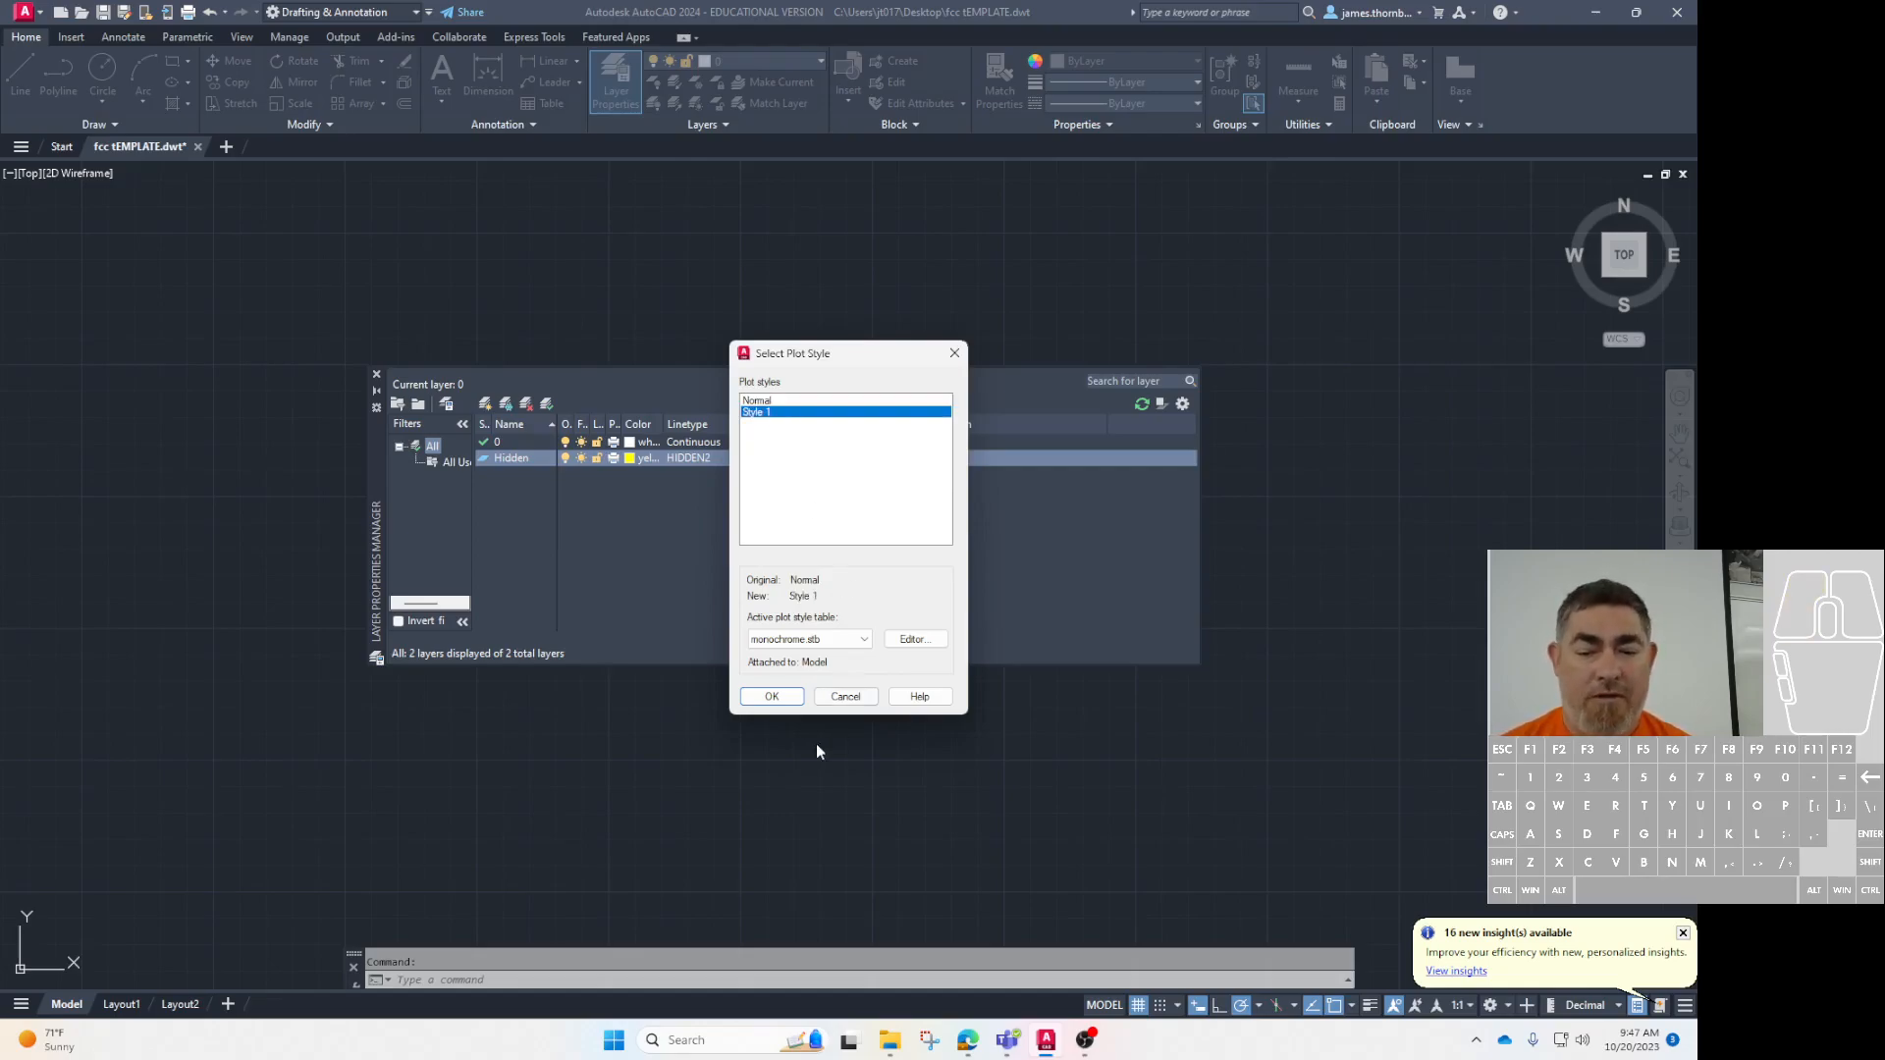
pyautogui.click(791, 697)
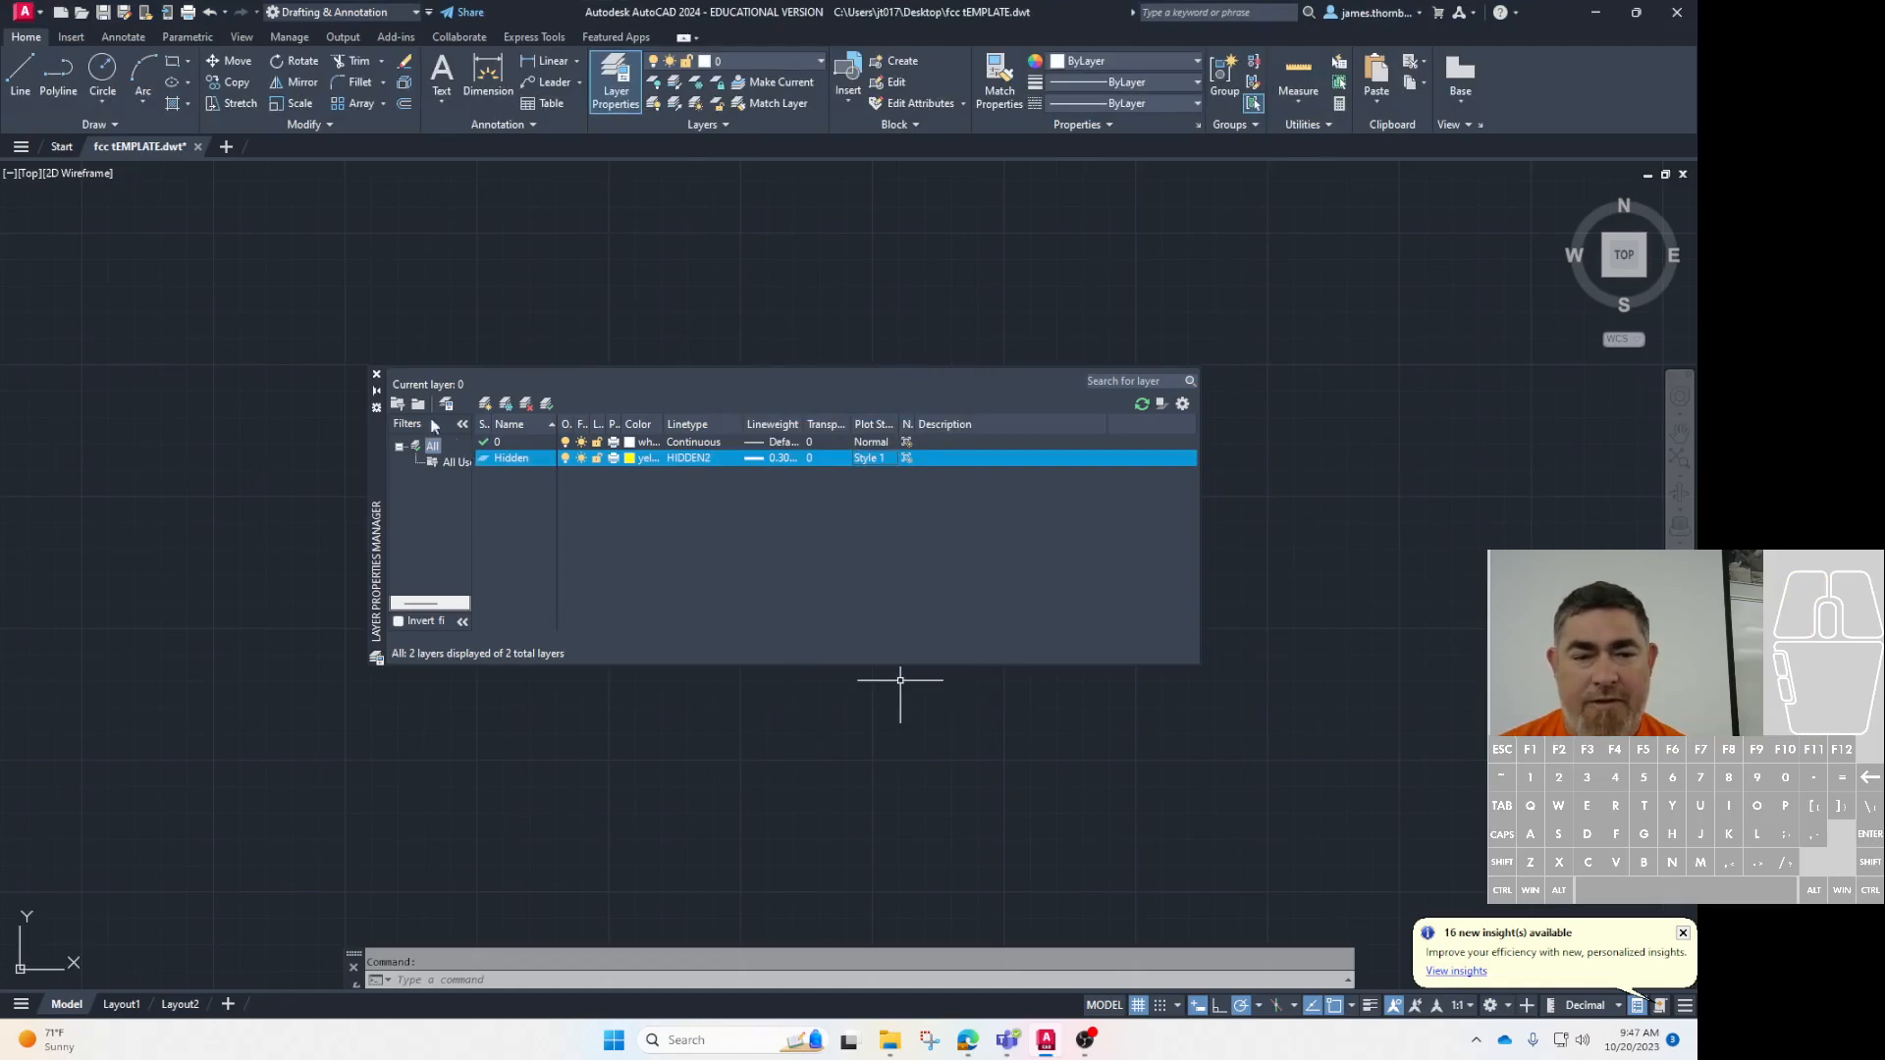
pyautogui.click(376, 374)
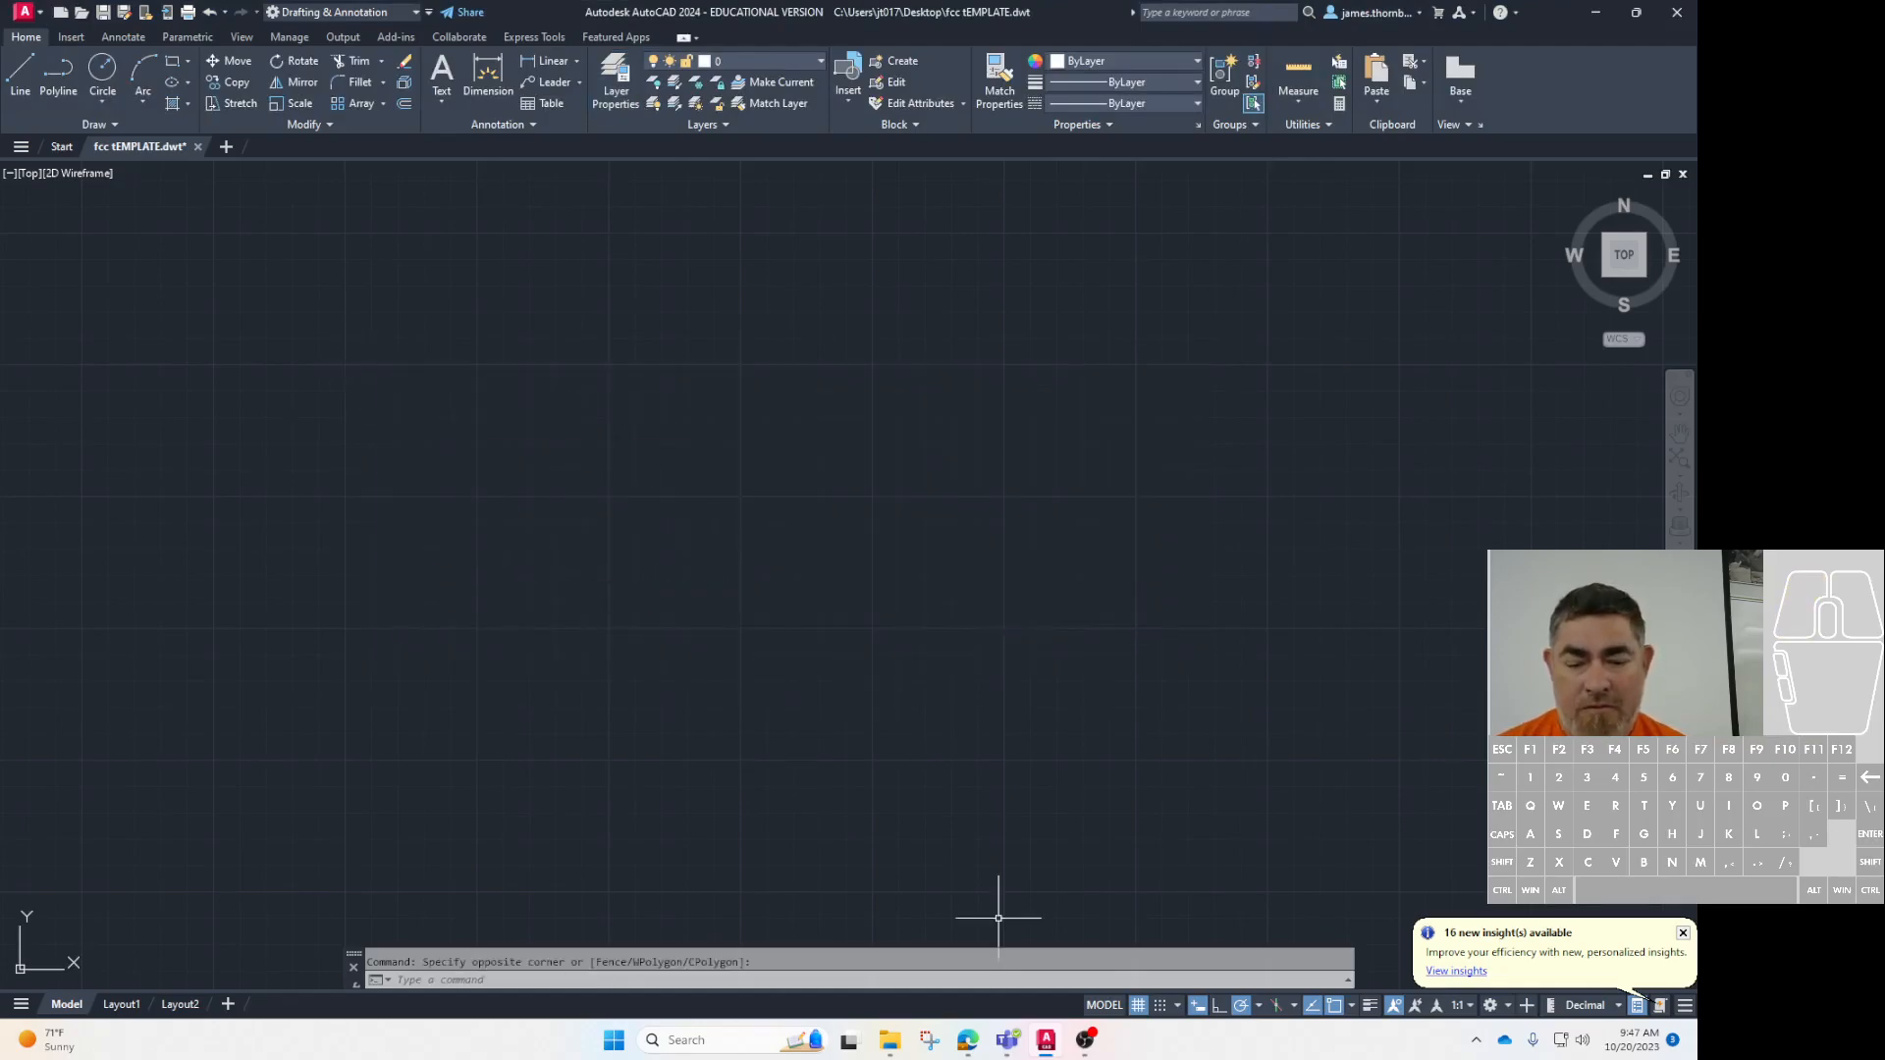
# Open the assignment's Layout A instructions in the browser and switch to Layout1 in AutoCAD
pyautogui.click(965, 1042)
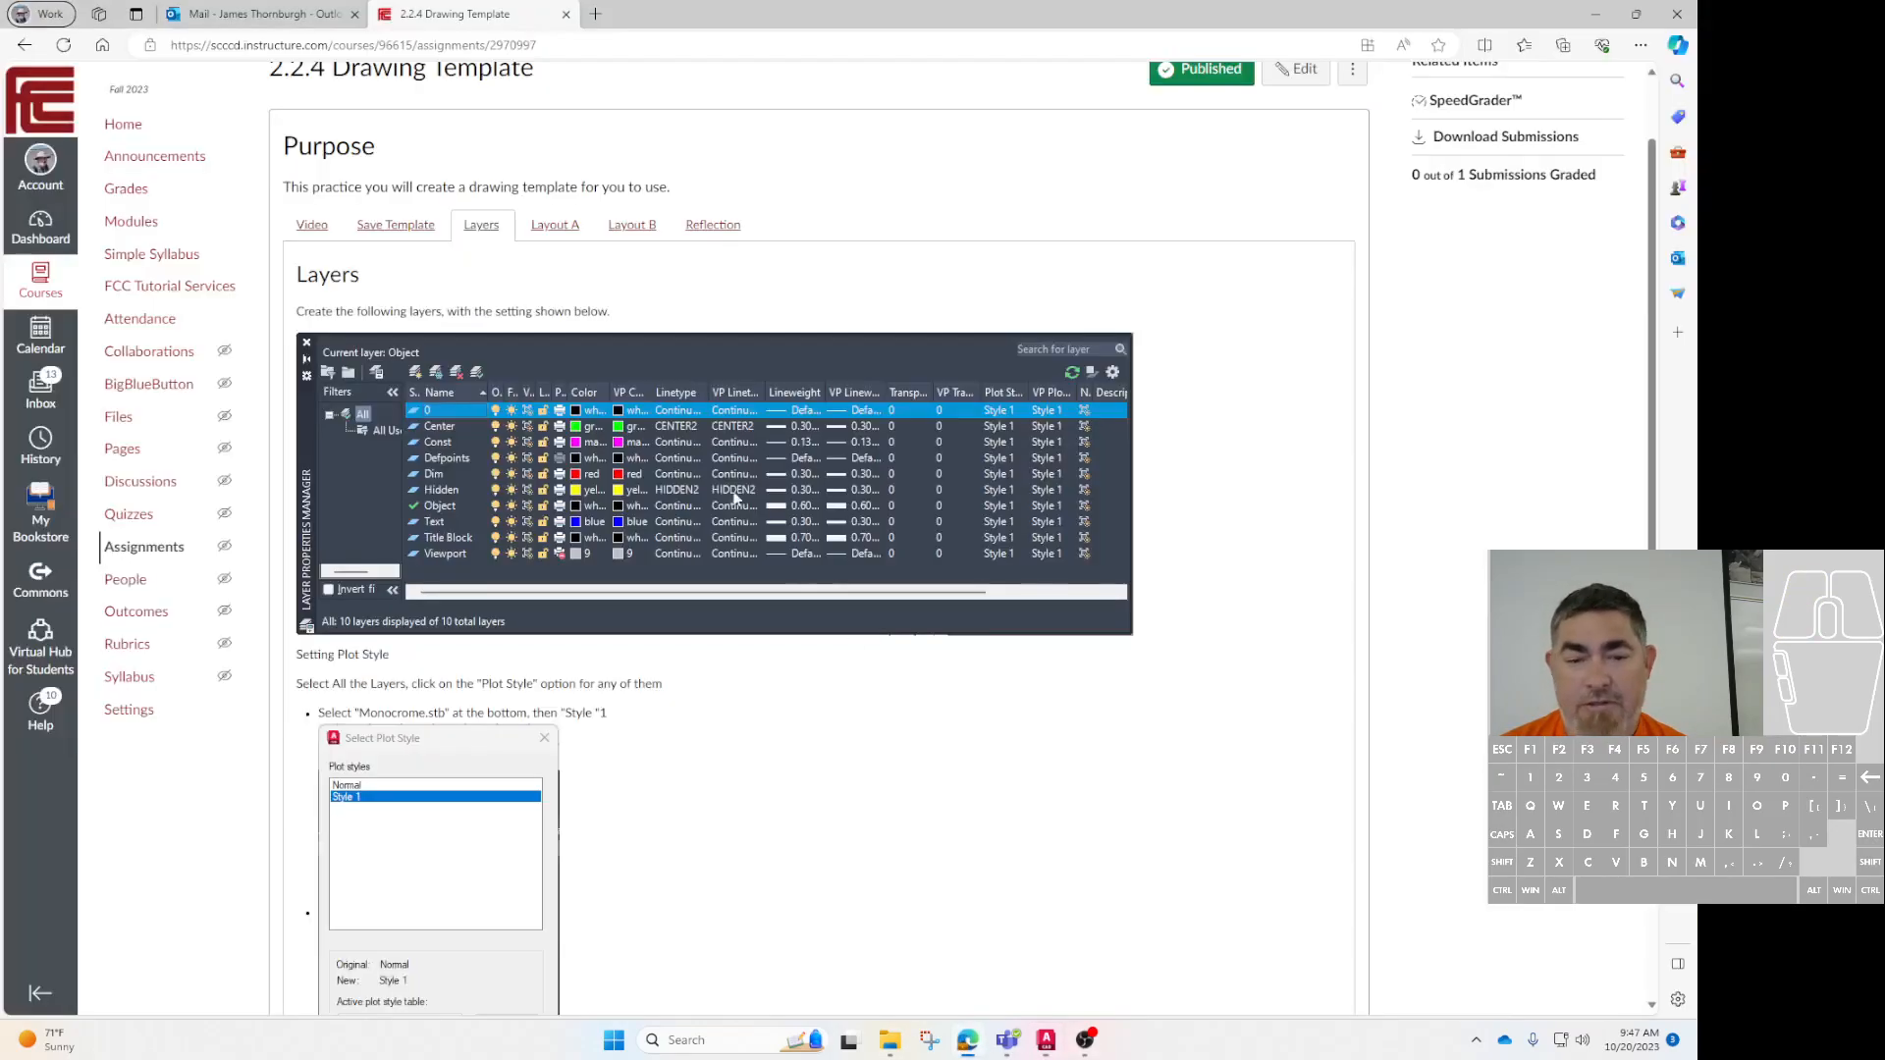
pyautogui.click(524, 222)
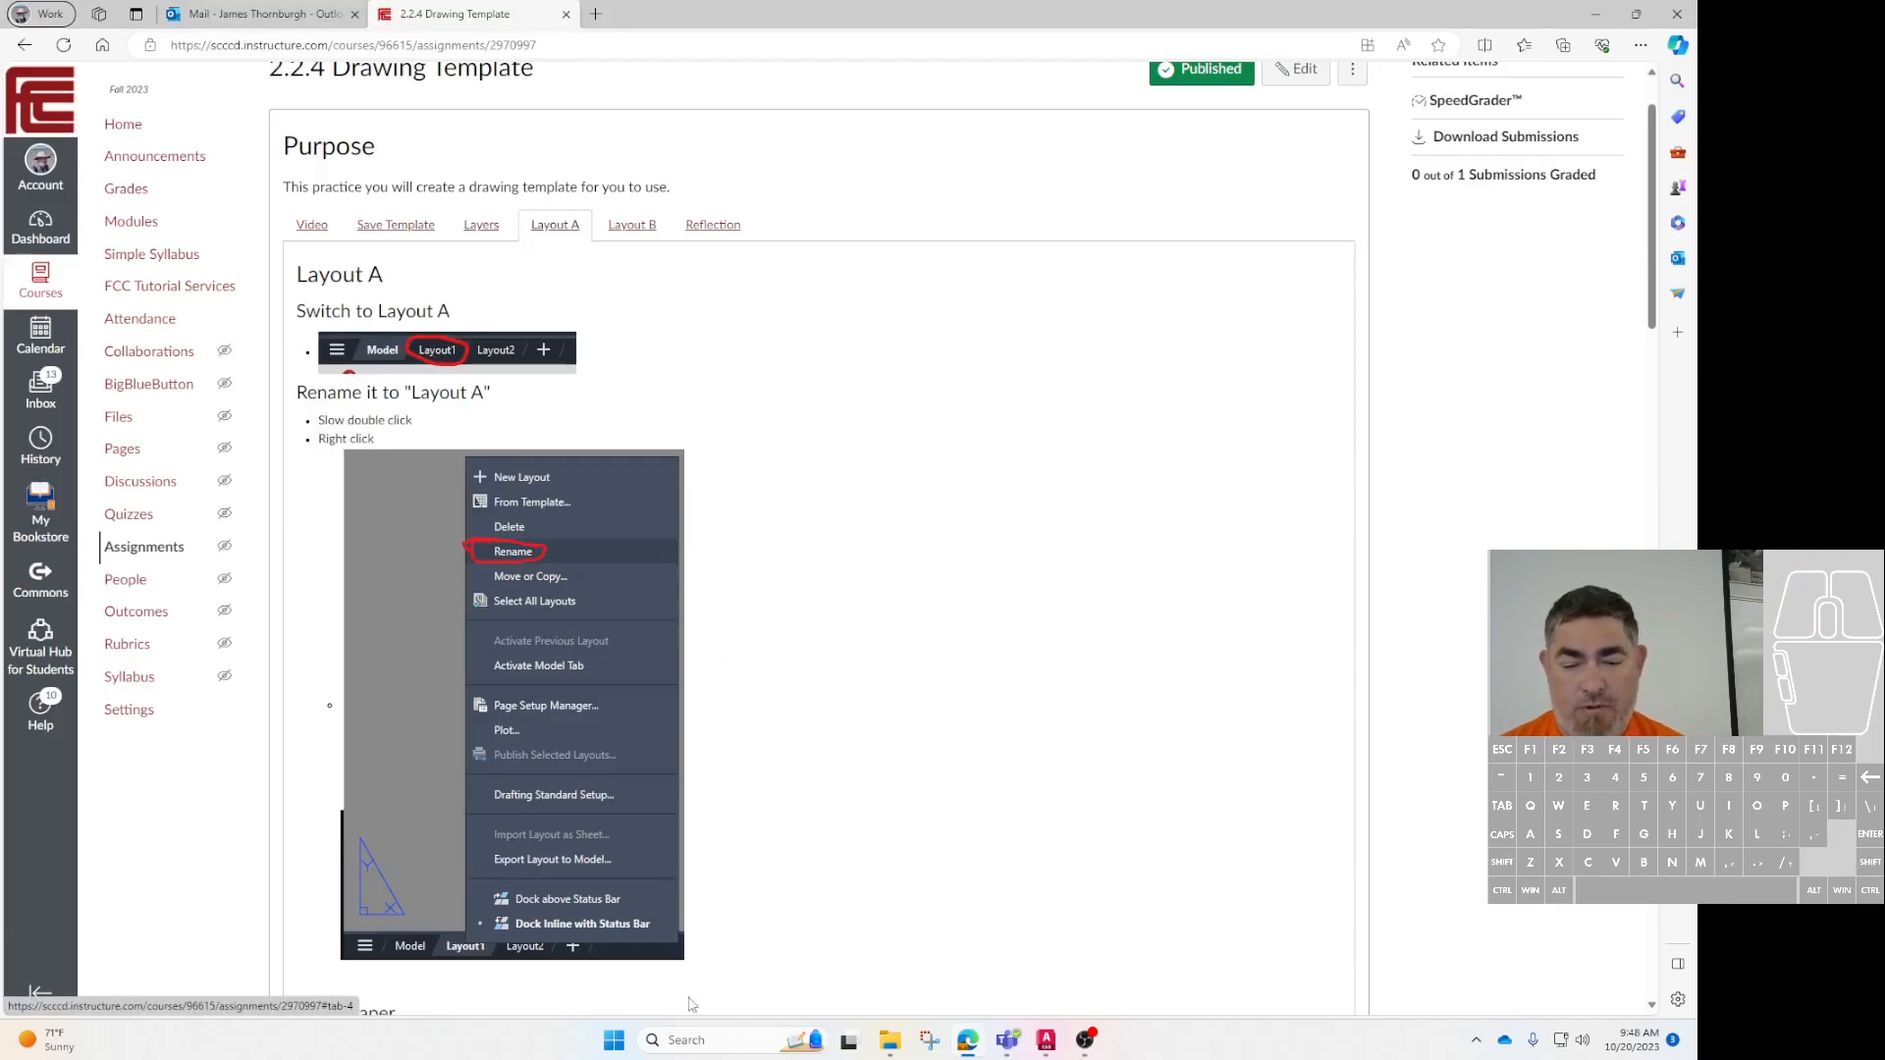
pyautogui.click(1046, 1040)
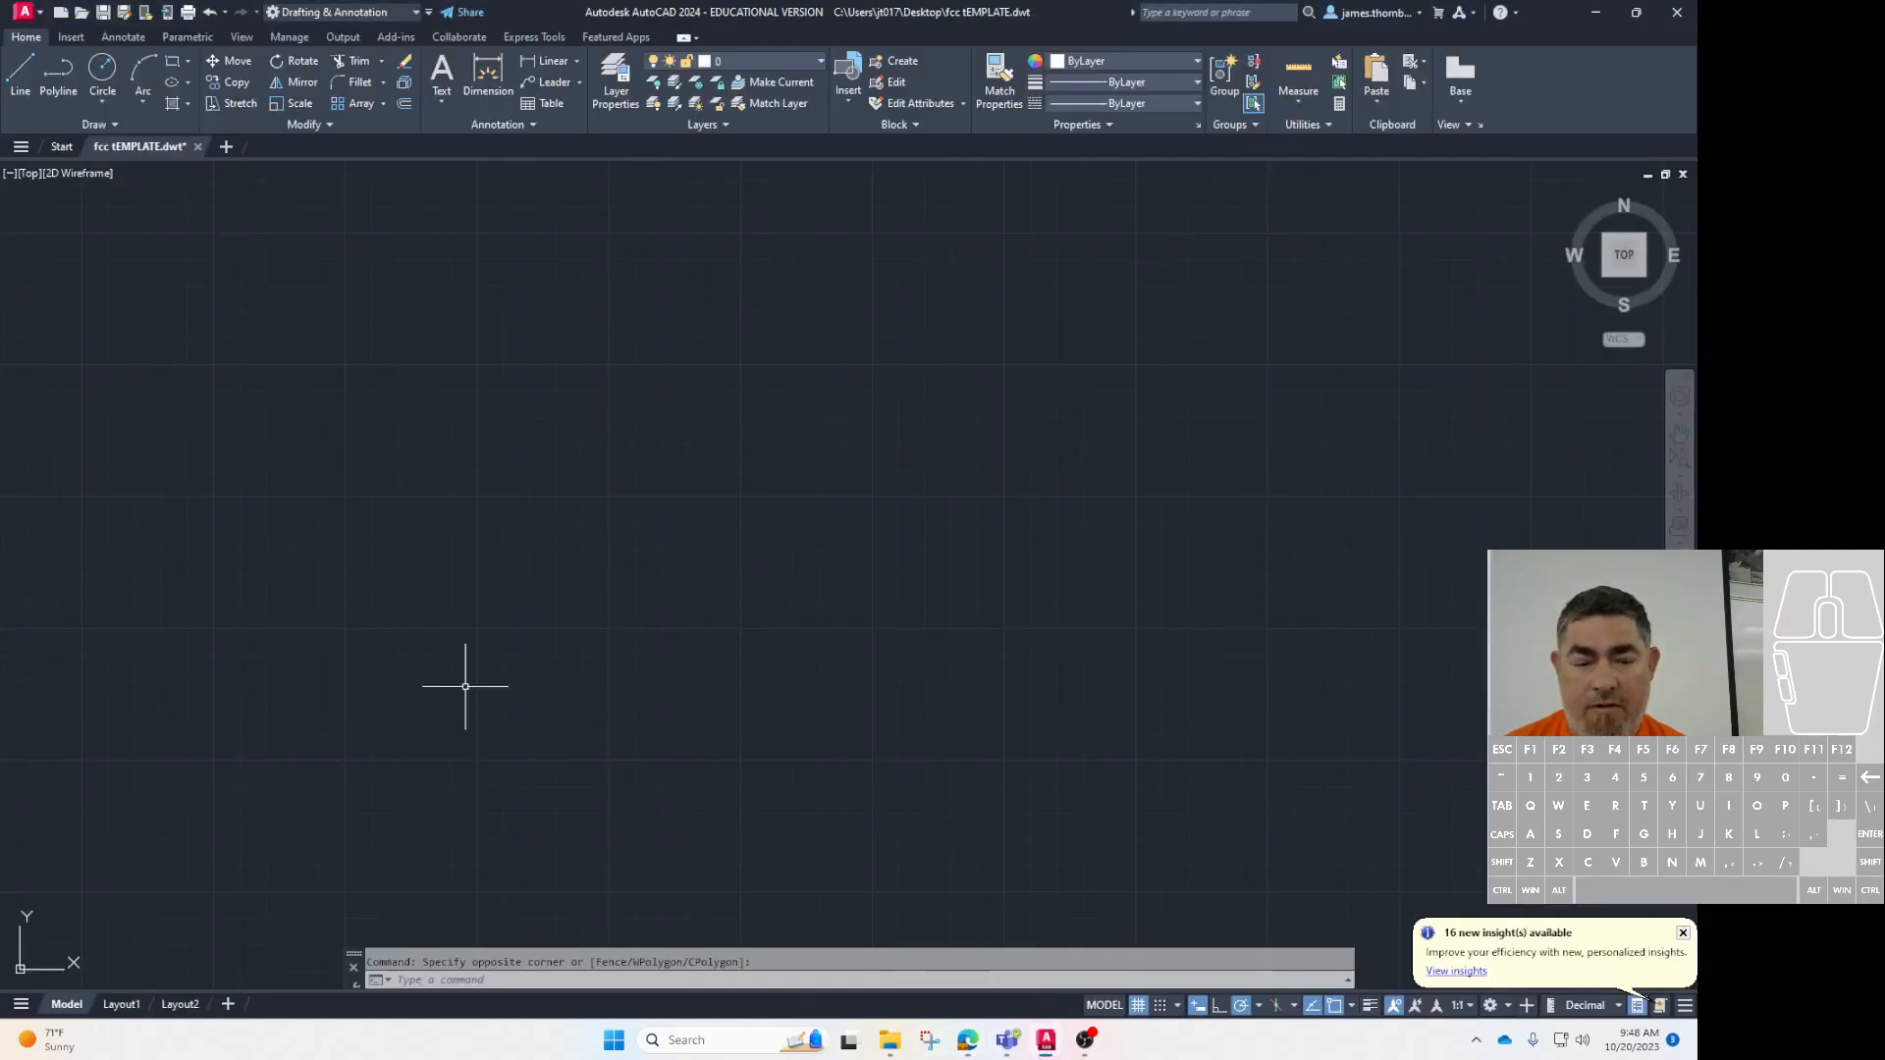
pyautogui.click(123, 1006)
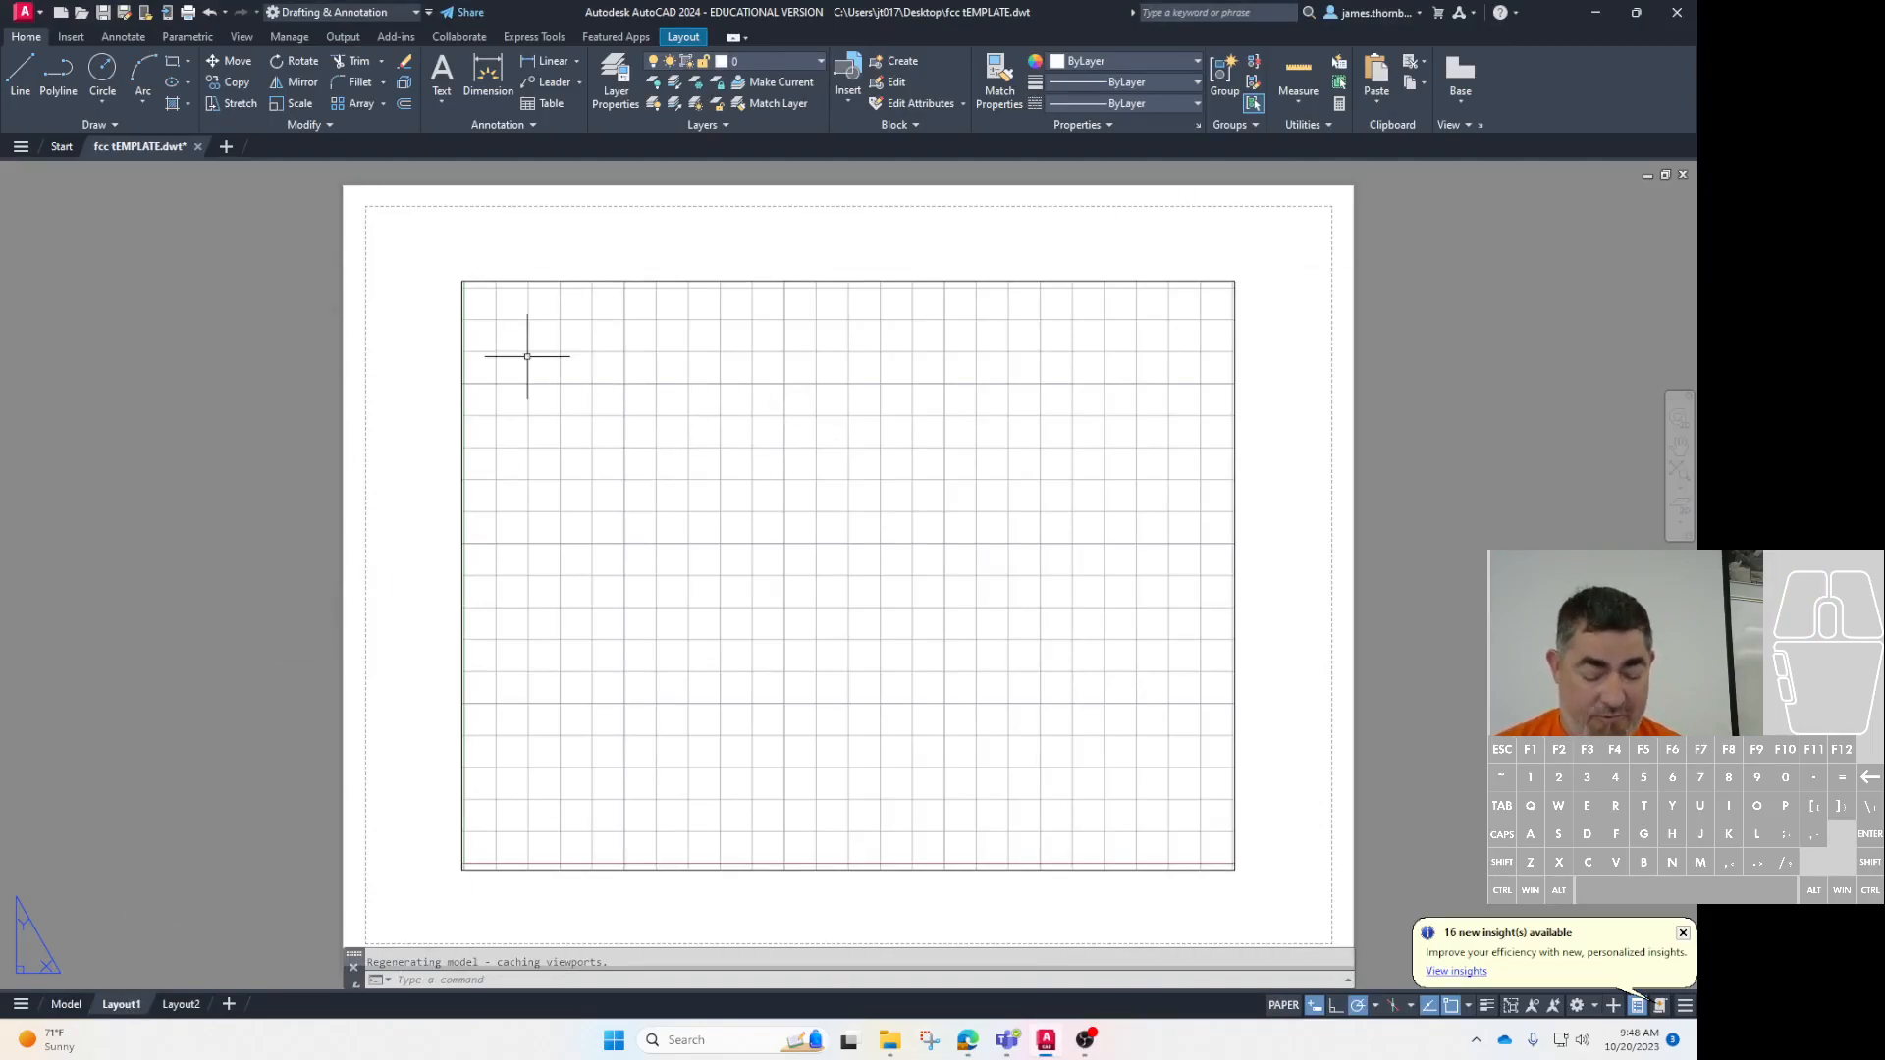
pyautogui.hotkey('ctrl', 'p')
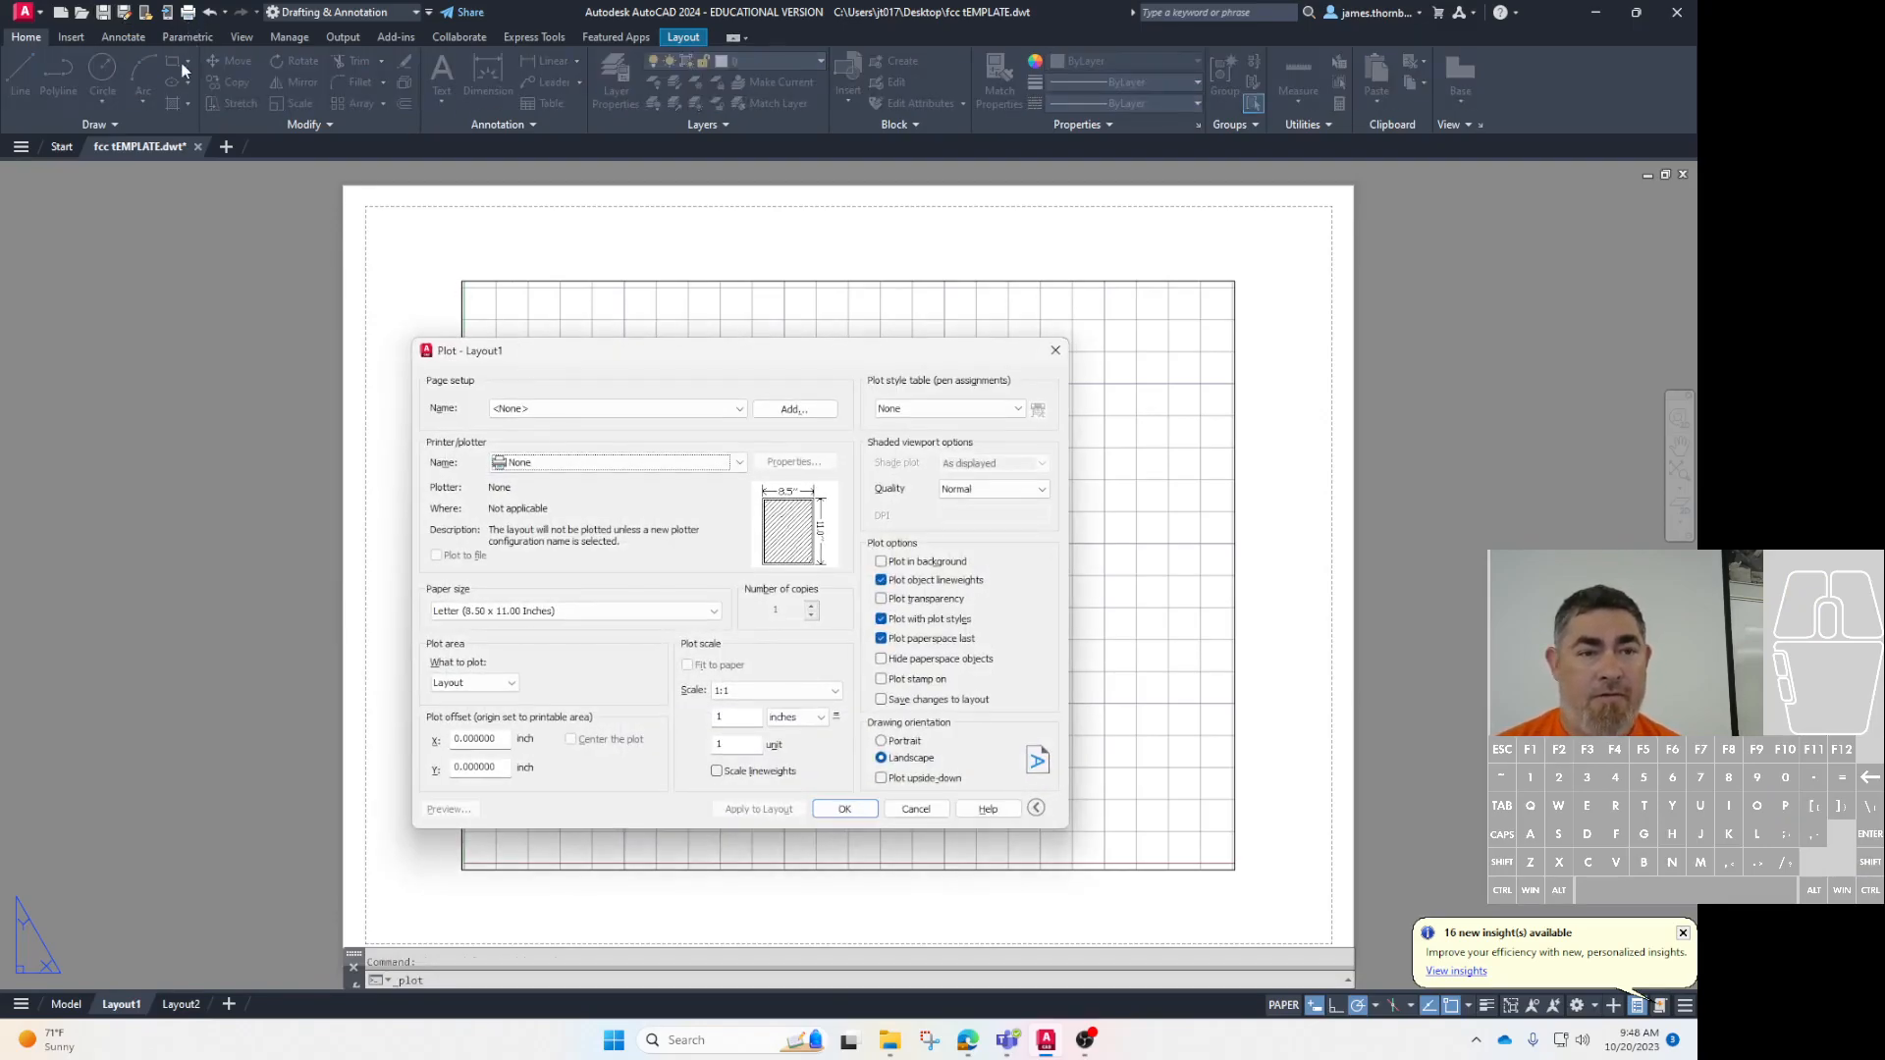
pyautogui.press('Escape')
pyautogui.click(190, 14)
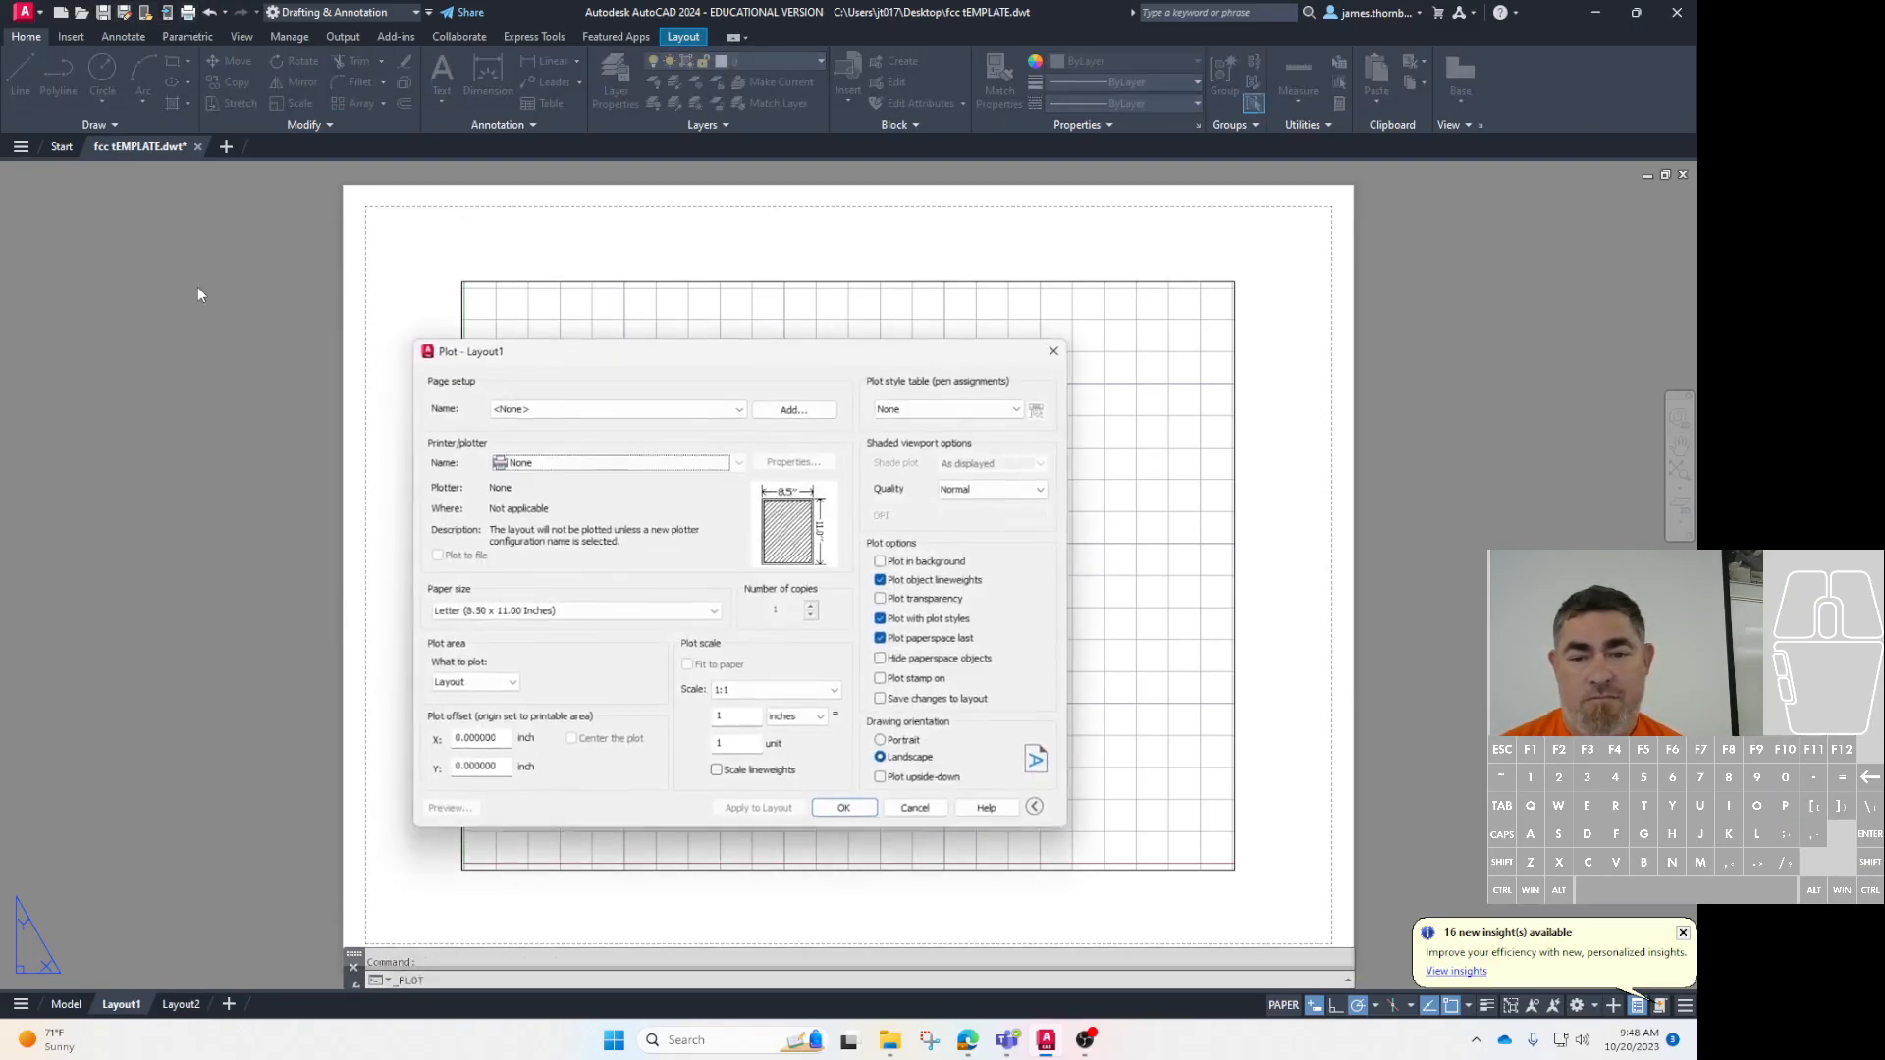
pyautogui.press('Escape')
# Open the plot settings for Layout1 and select the AutoCAD PDF (General Documentation).pc3 plotter
pyautogui.click(24, 12)
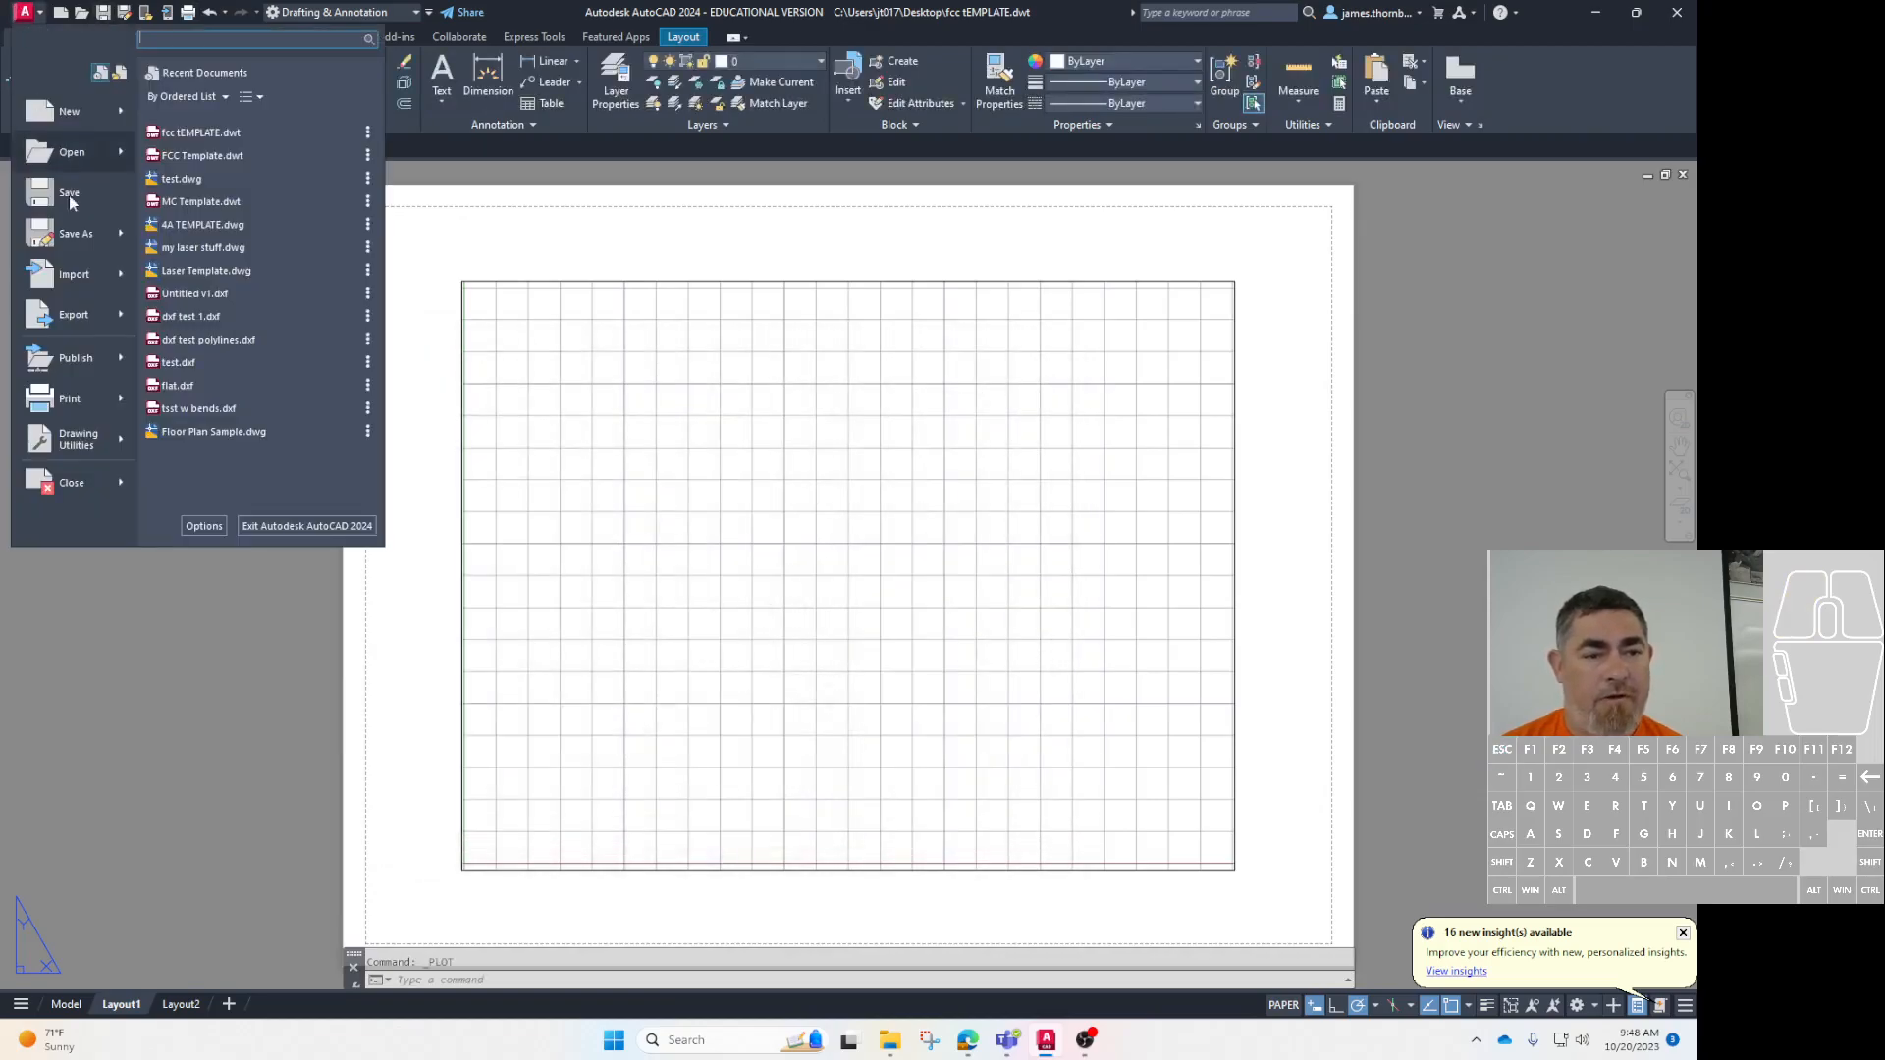
pyautogui.click(69, 399)
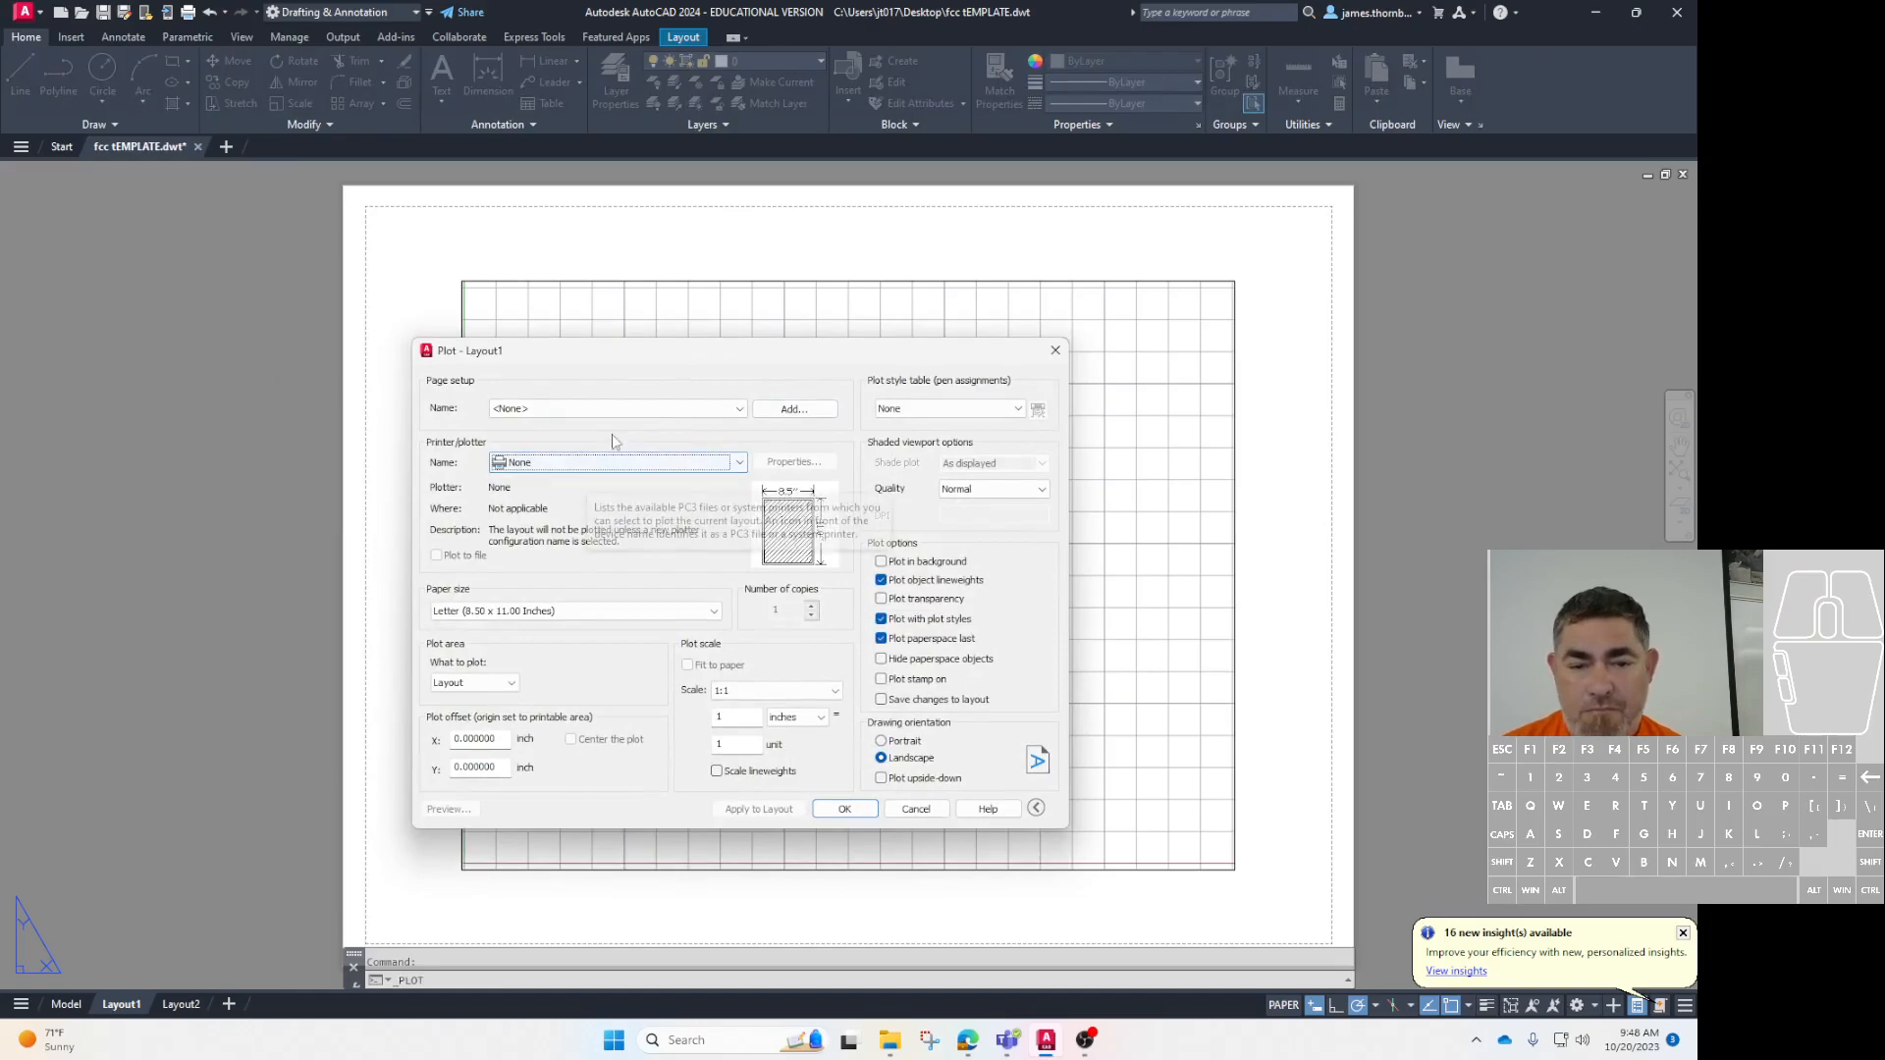
pyautogui.click(516, 465)
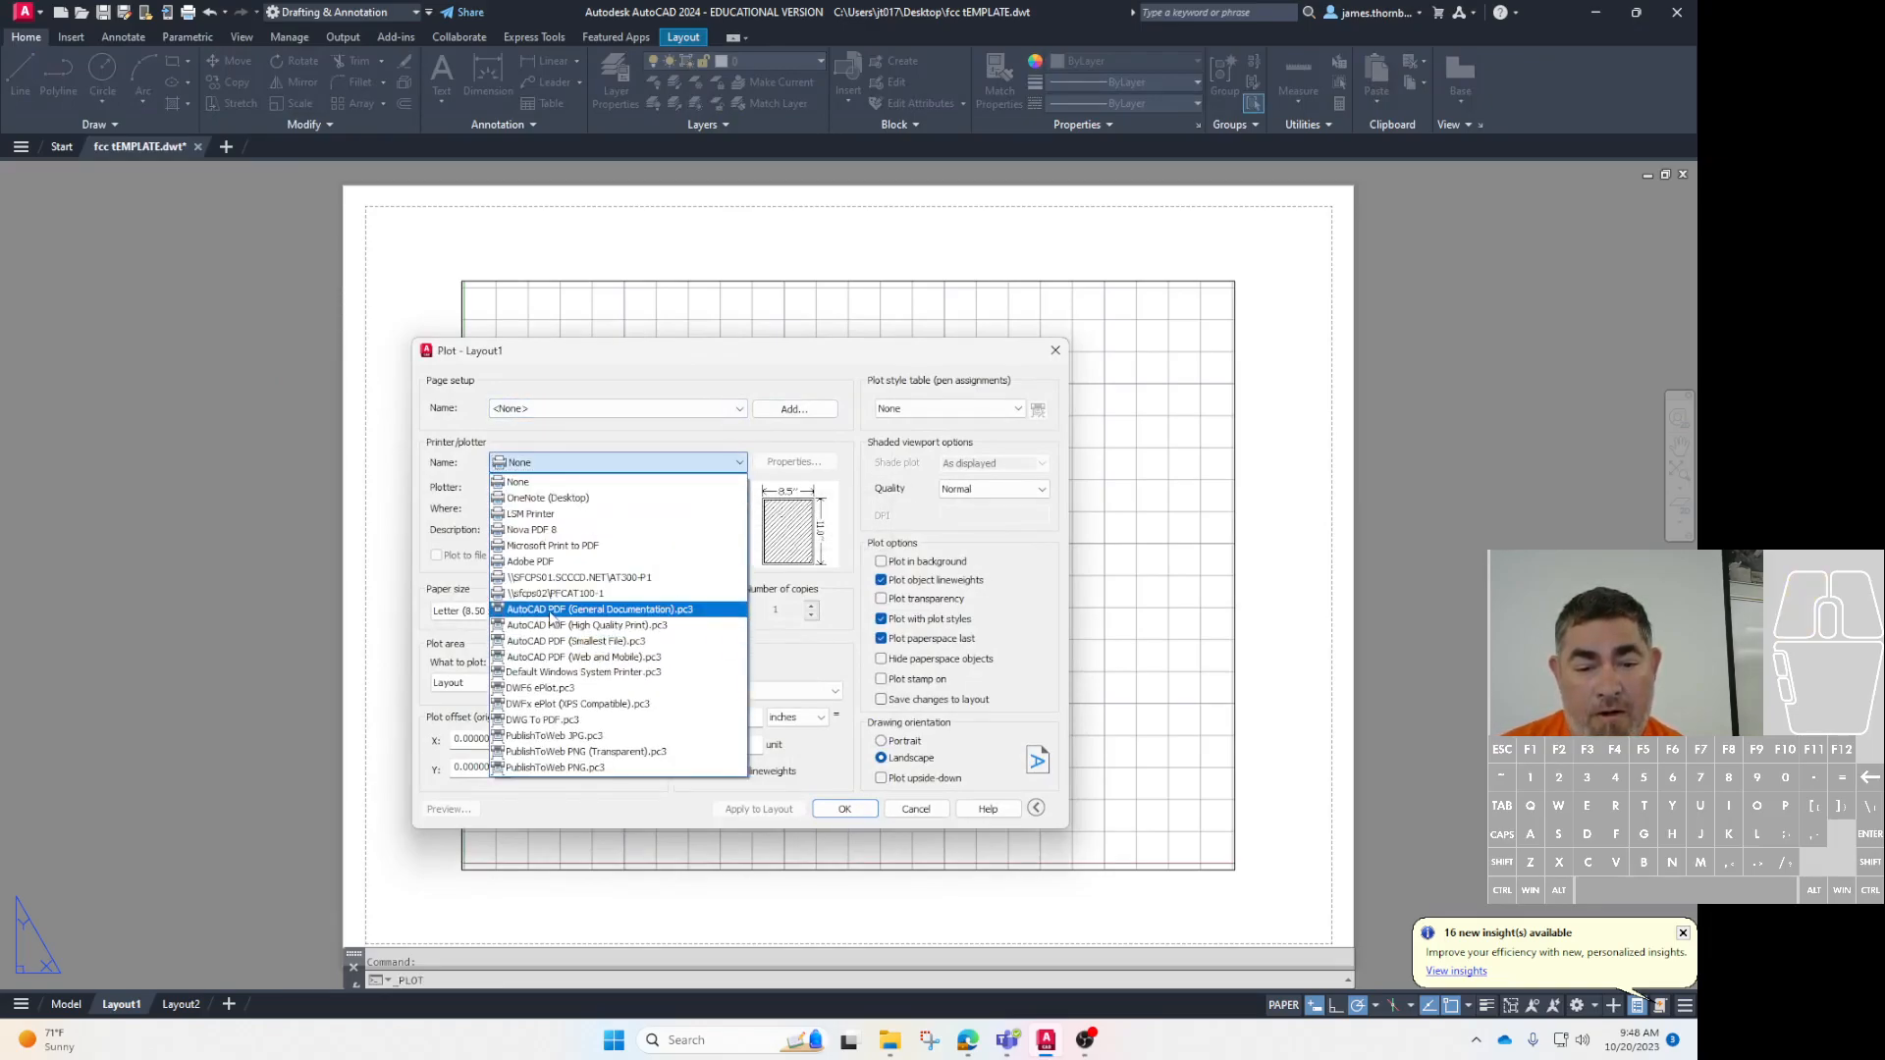
pyautogui.click(583, 610)
# Set Layout1's paper size to ANSI expand A (11.00 x 8.50 Inches)
pyautogui.click(550, 612)
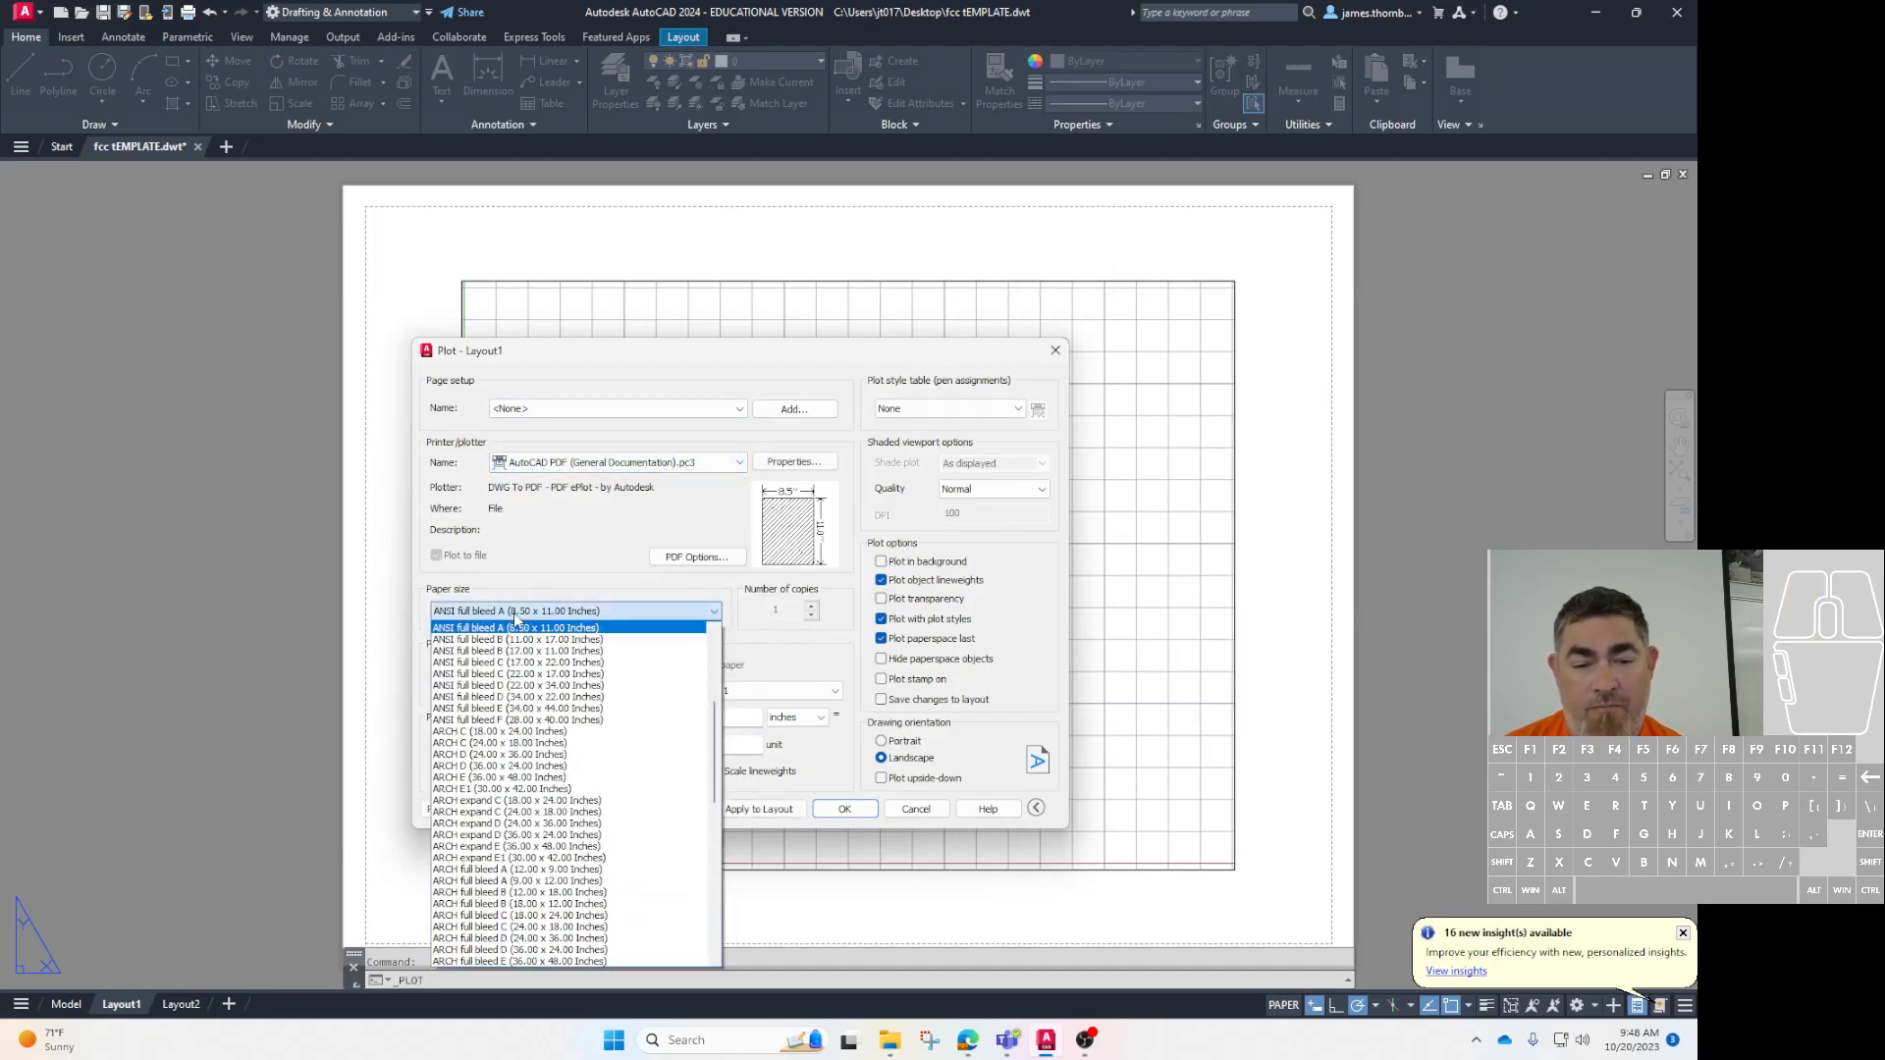
pyautogui.scroll(3, 531, 640)
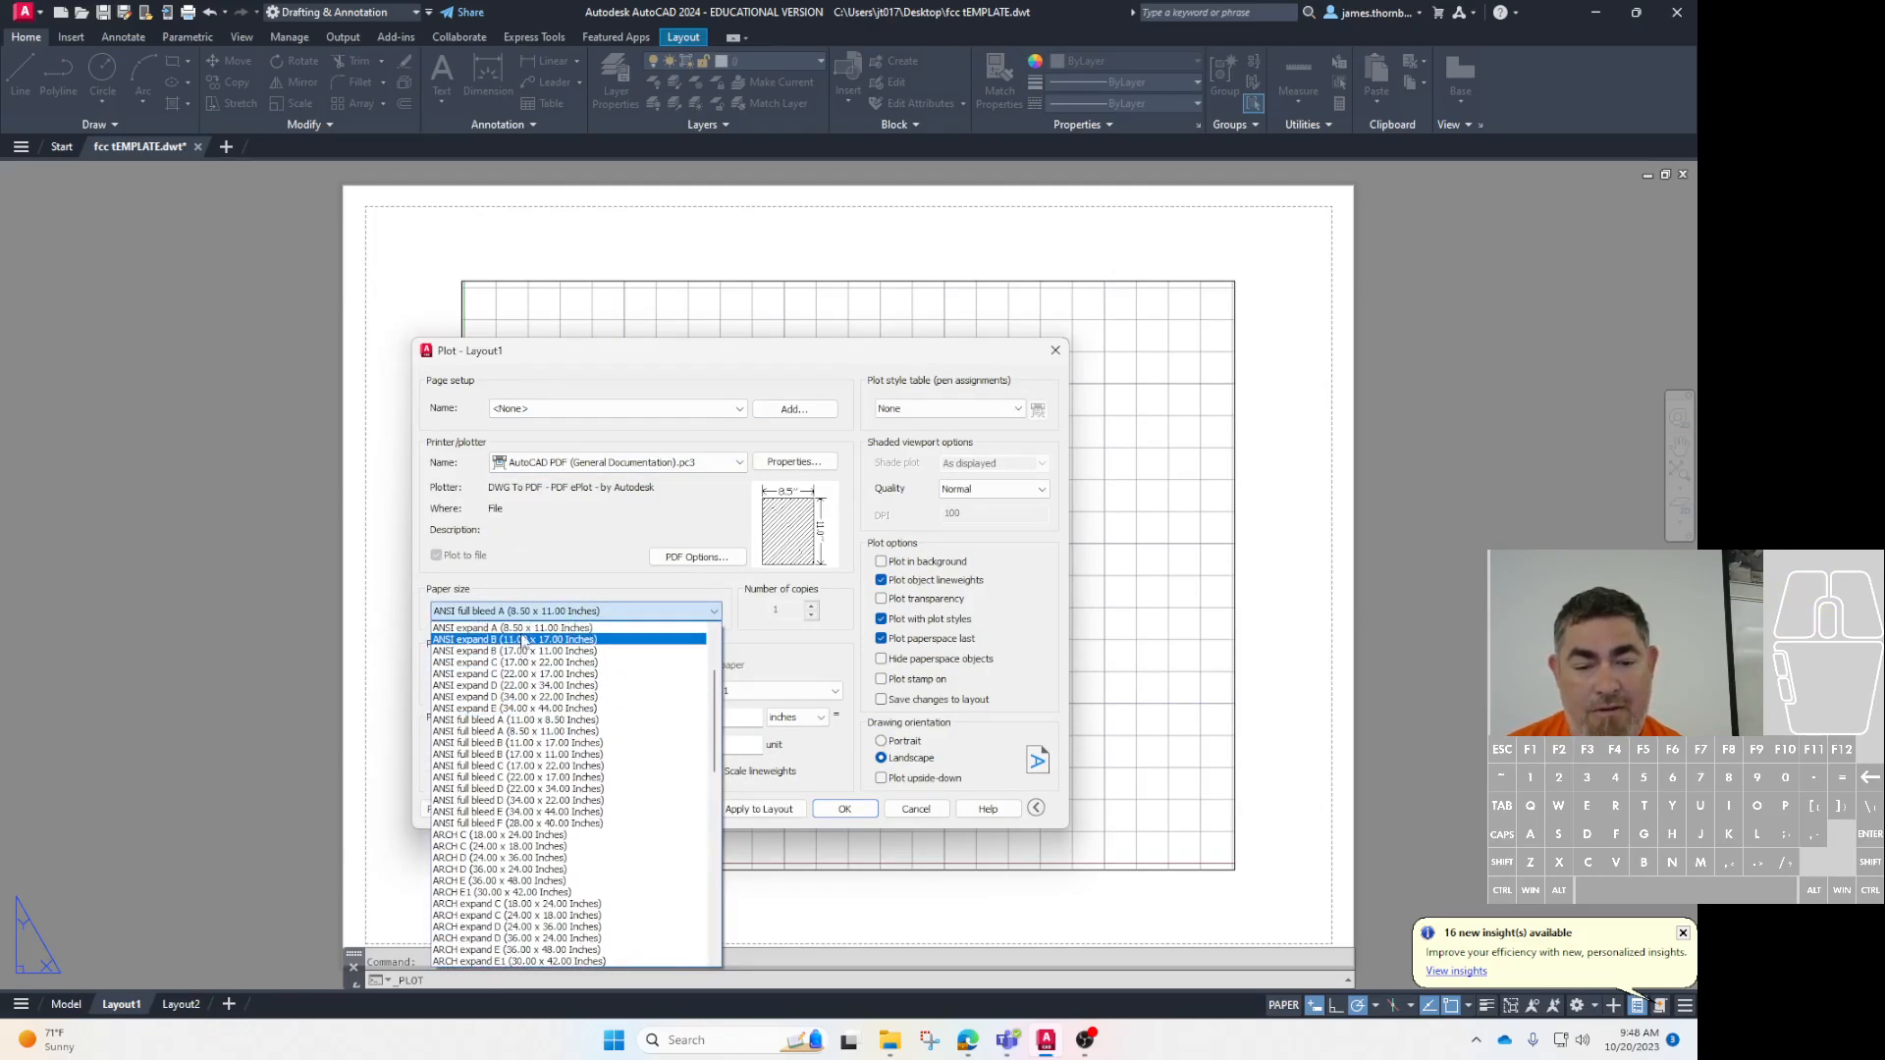
pyautogui.scroll(1, 531, 640)
pyautogui.click(531, 681)
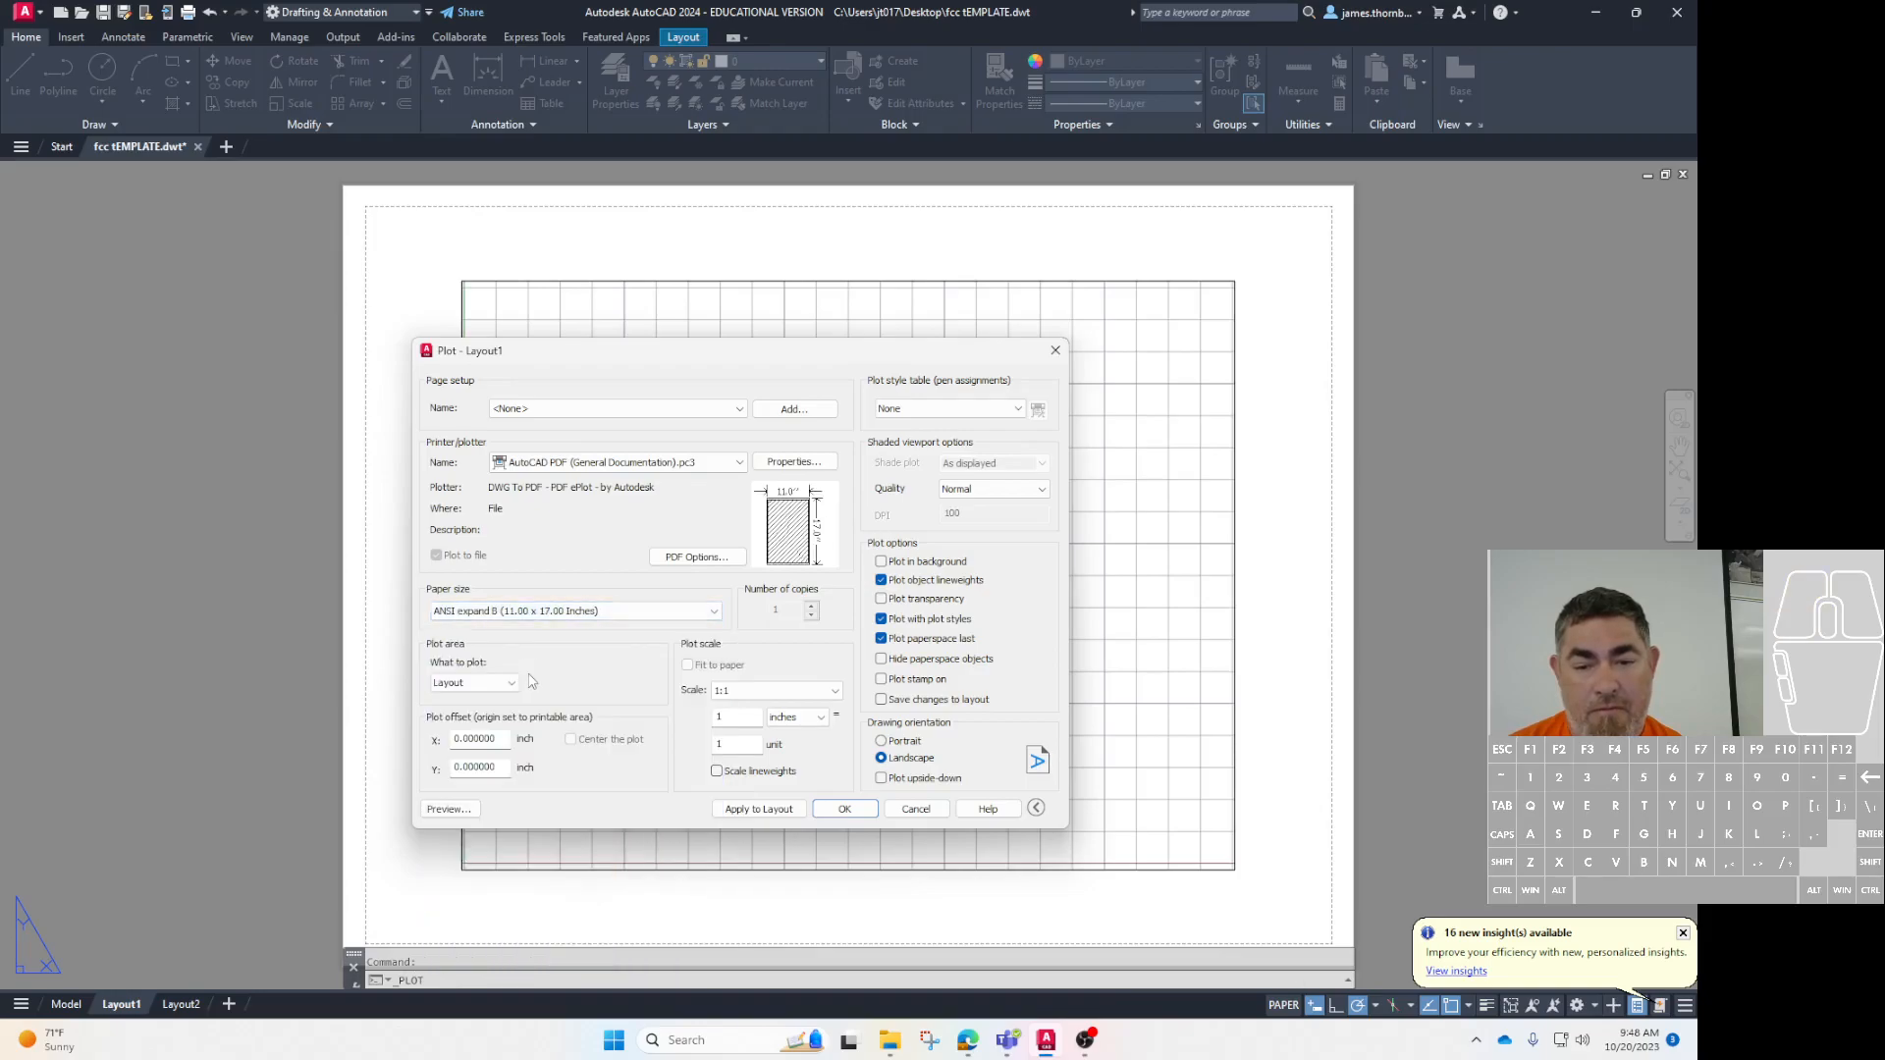
pyautogui.click(536, 614)
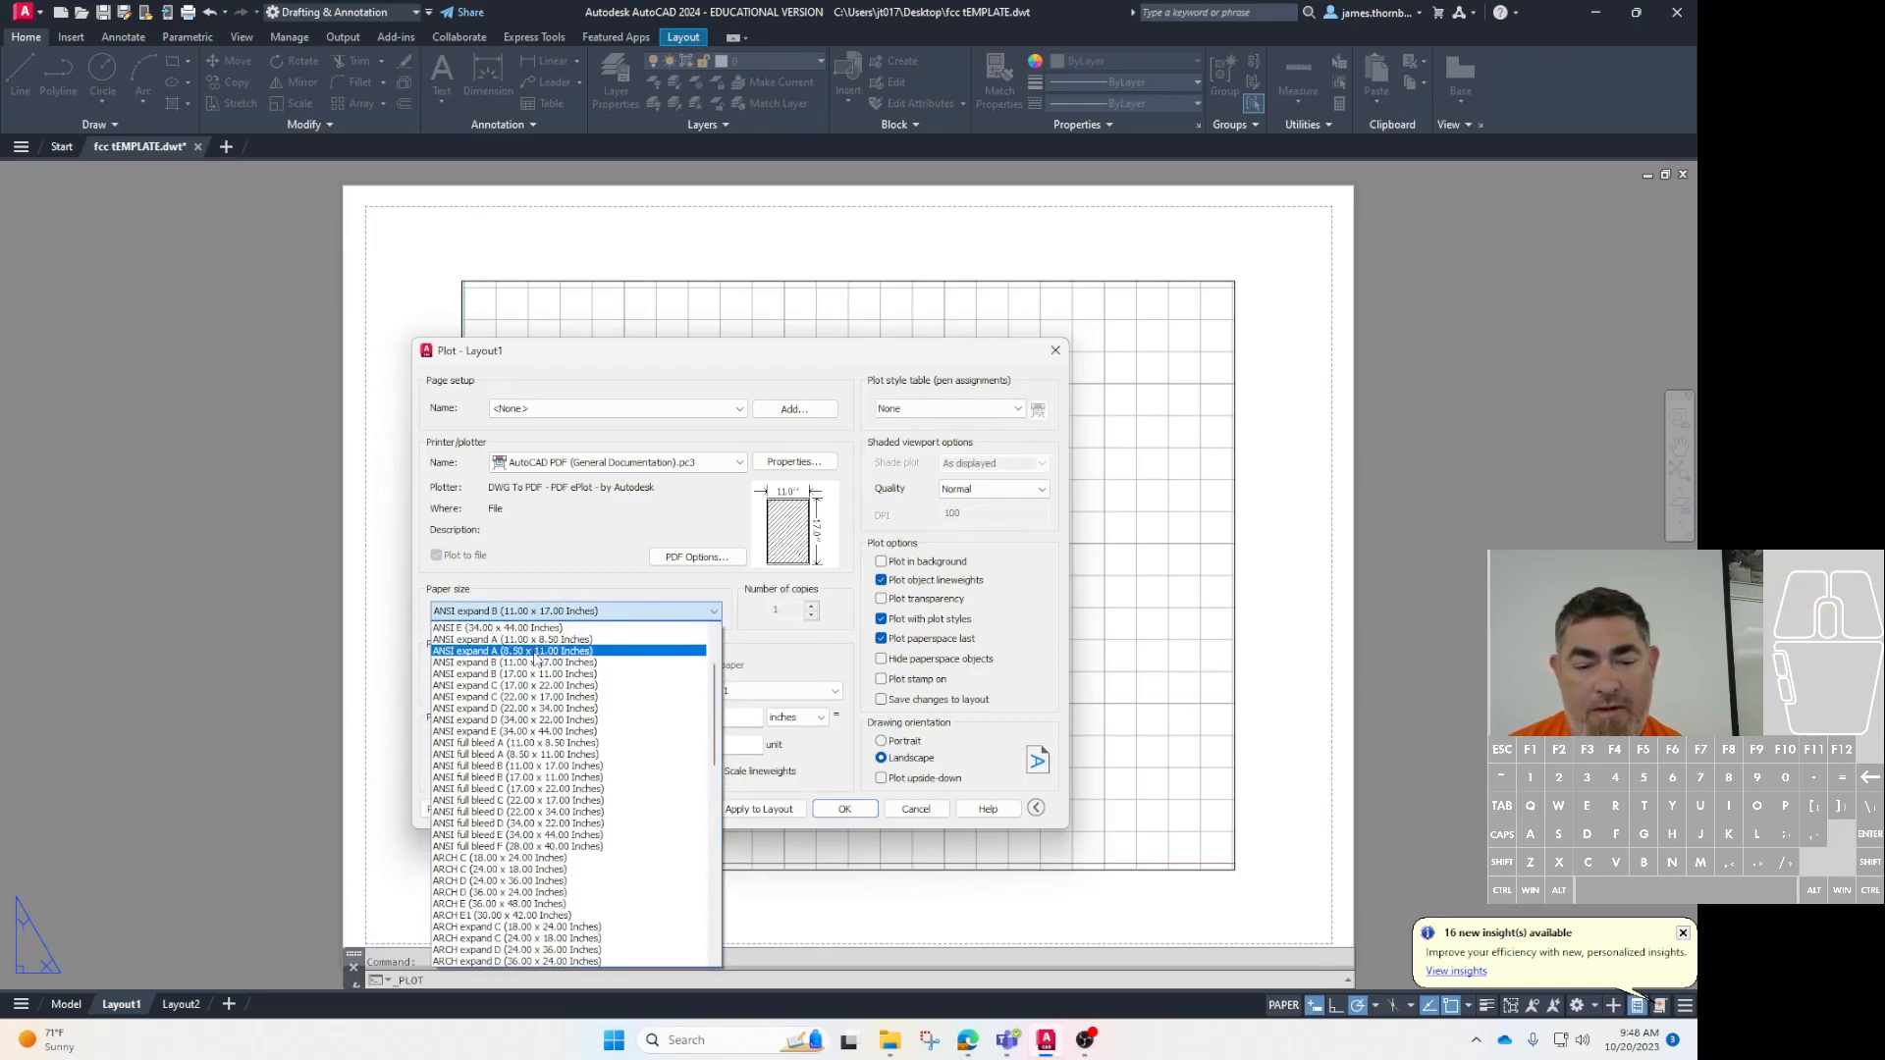
pyautogui.click(536, 643)
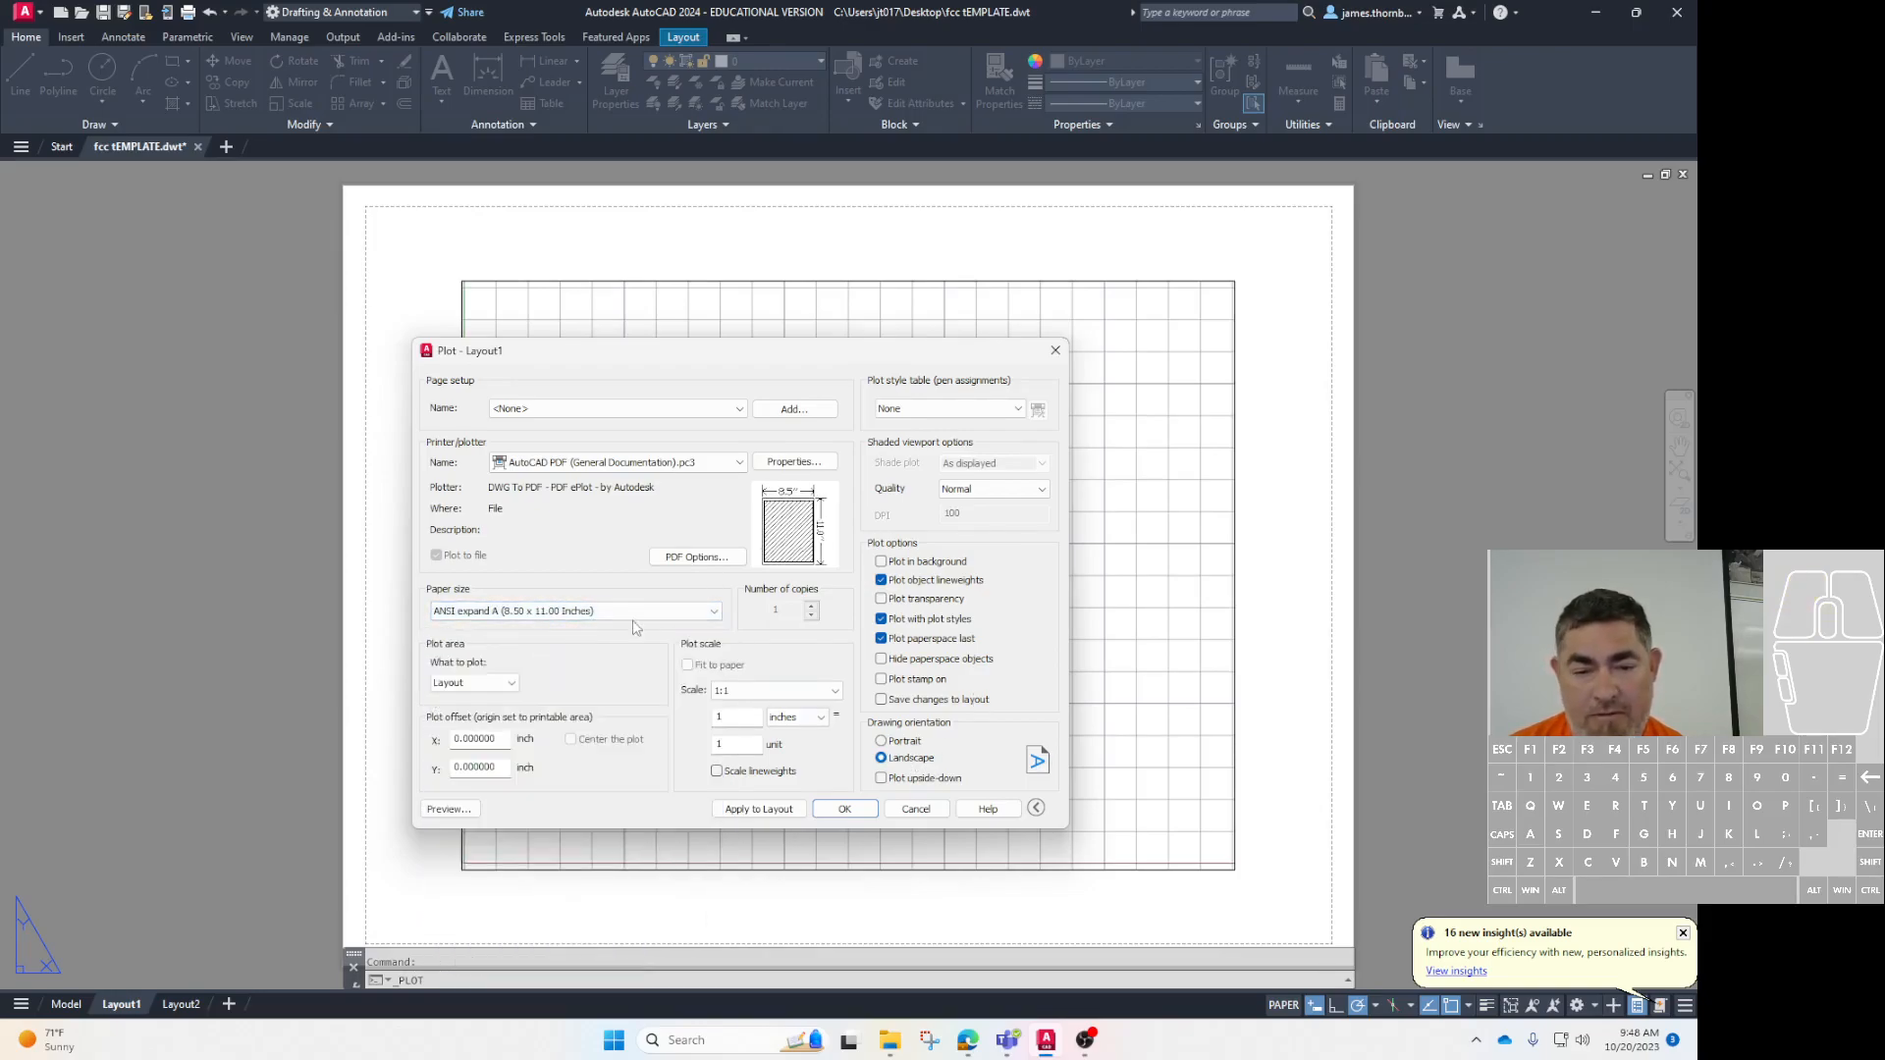
pyautogui.click(569, 611)
pyautogui.scroll(3, 563, 652)
pyautogui.click(563, 651)
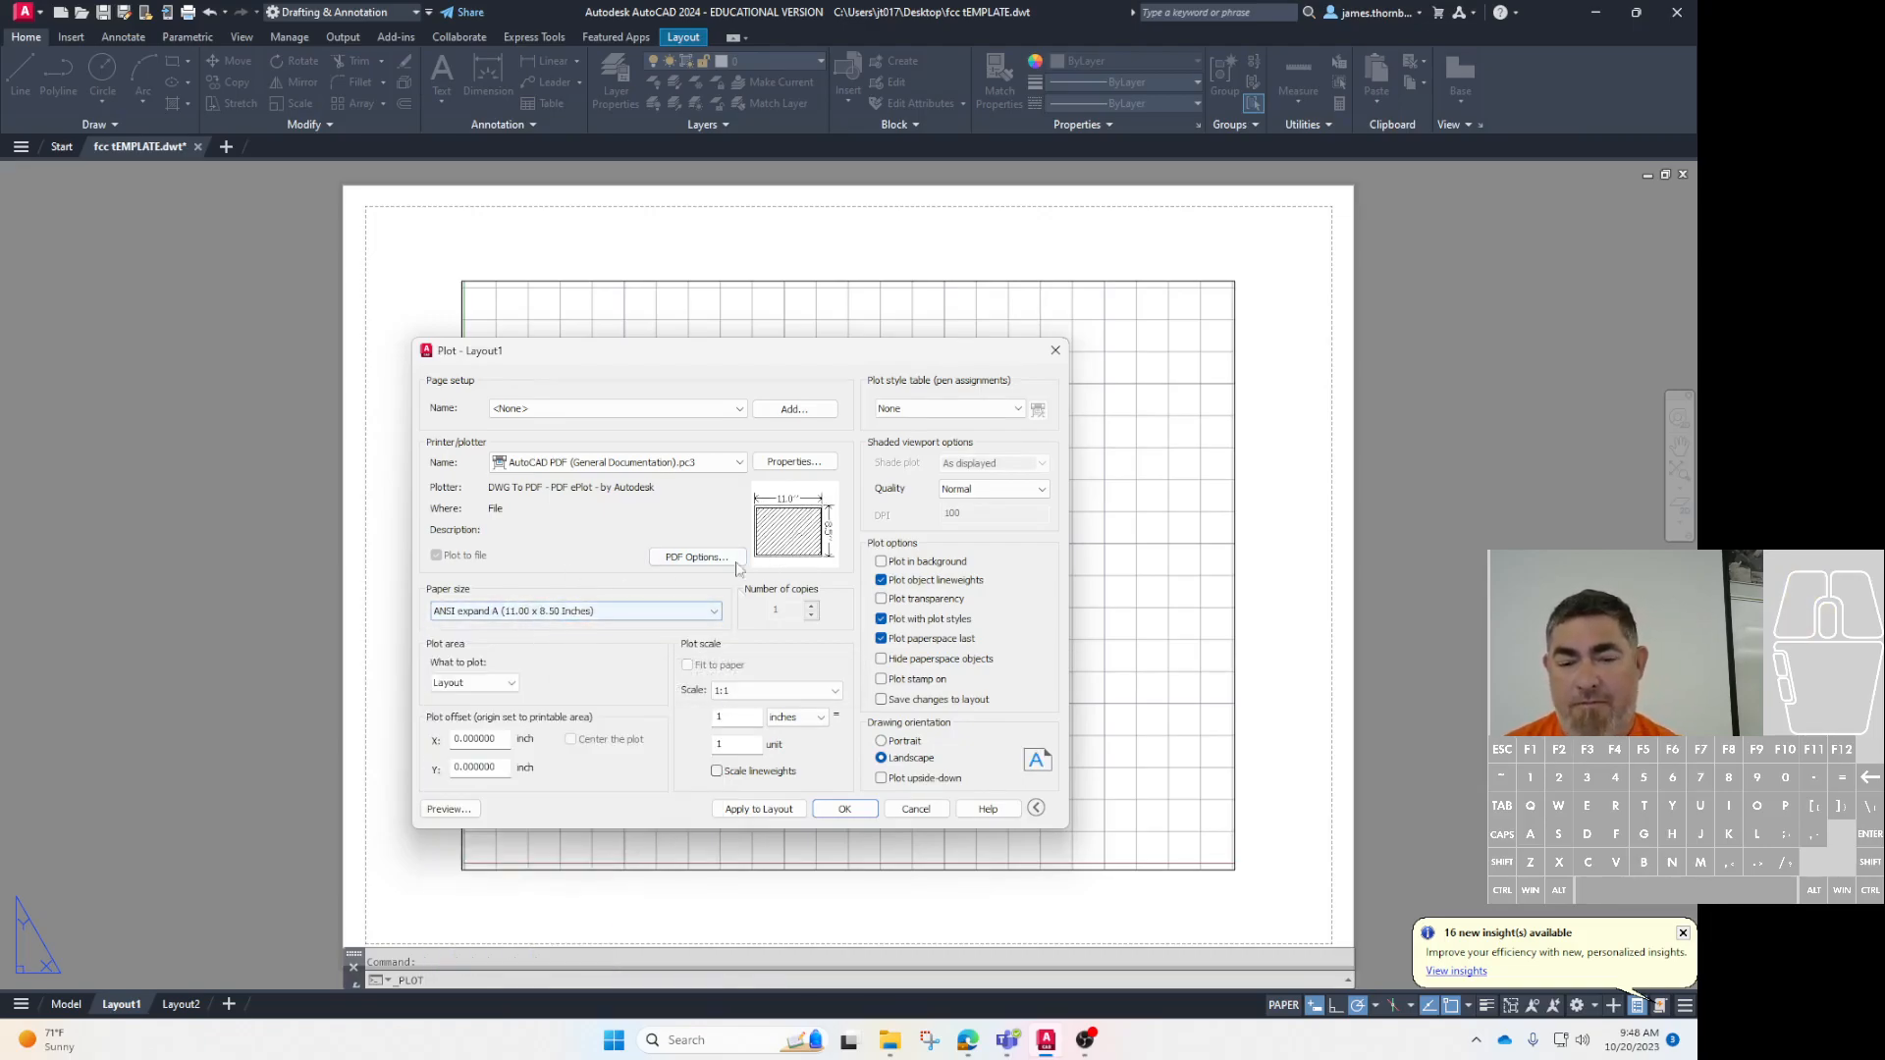
# With Layout as the plot area, assign the monochrome.stb plot style table and apply the plot settings to Layout1 without plotting
pyautogui.click(480, 687)
pyautogui.click(468, 684)
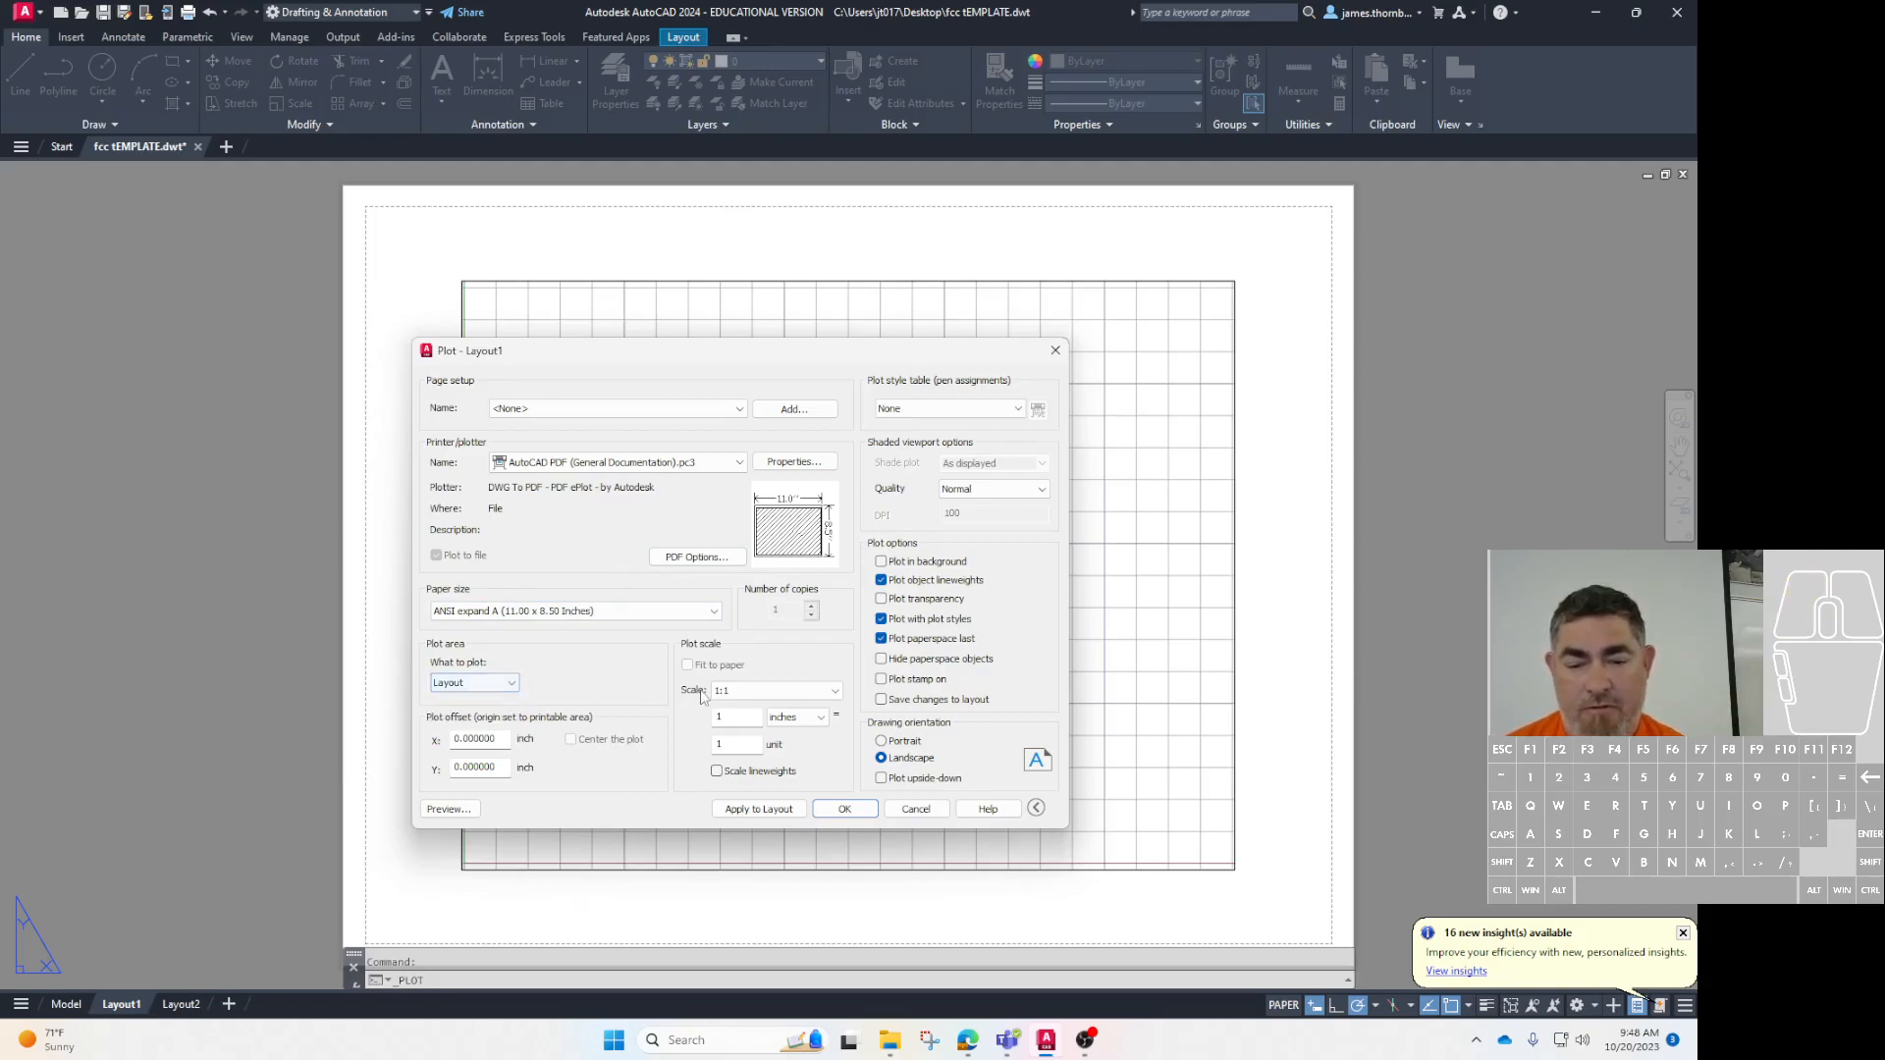
pyautogui.click(968, 410)
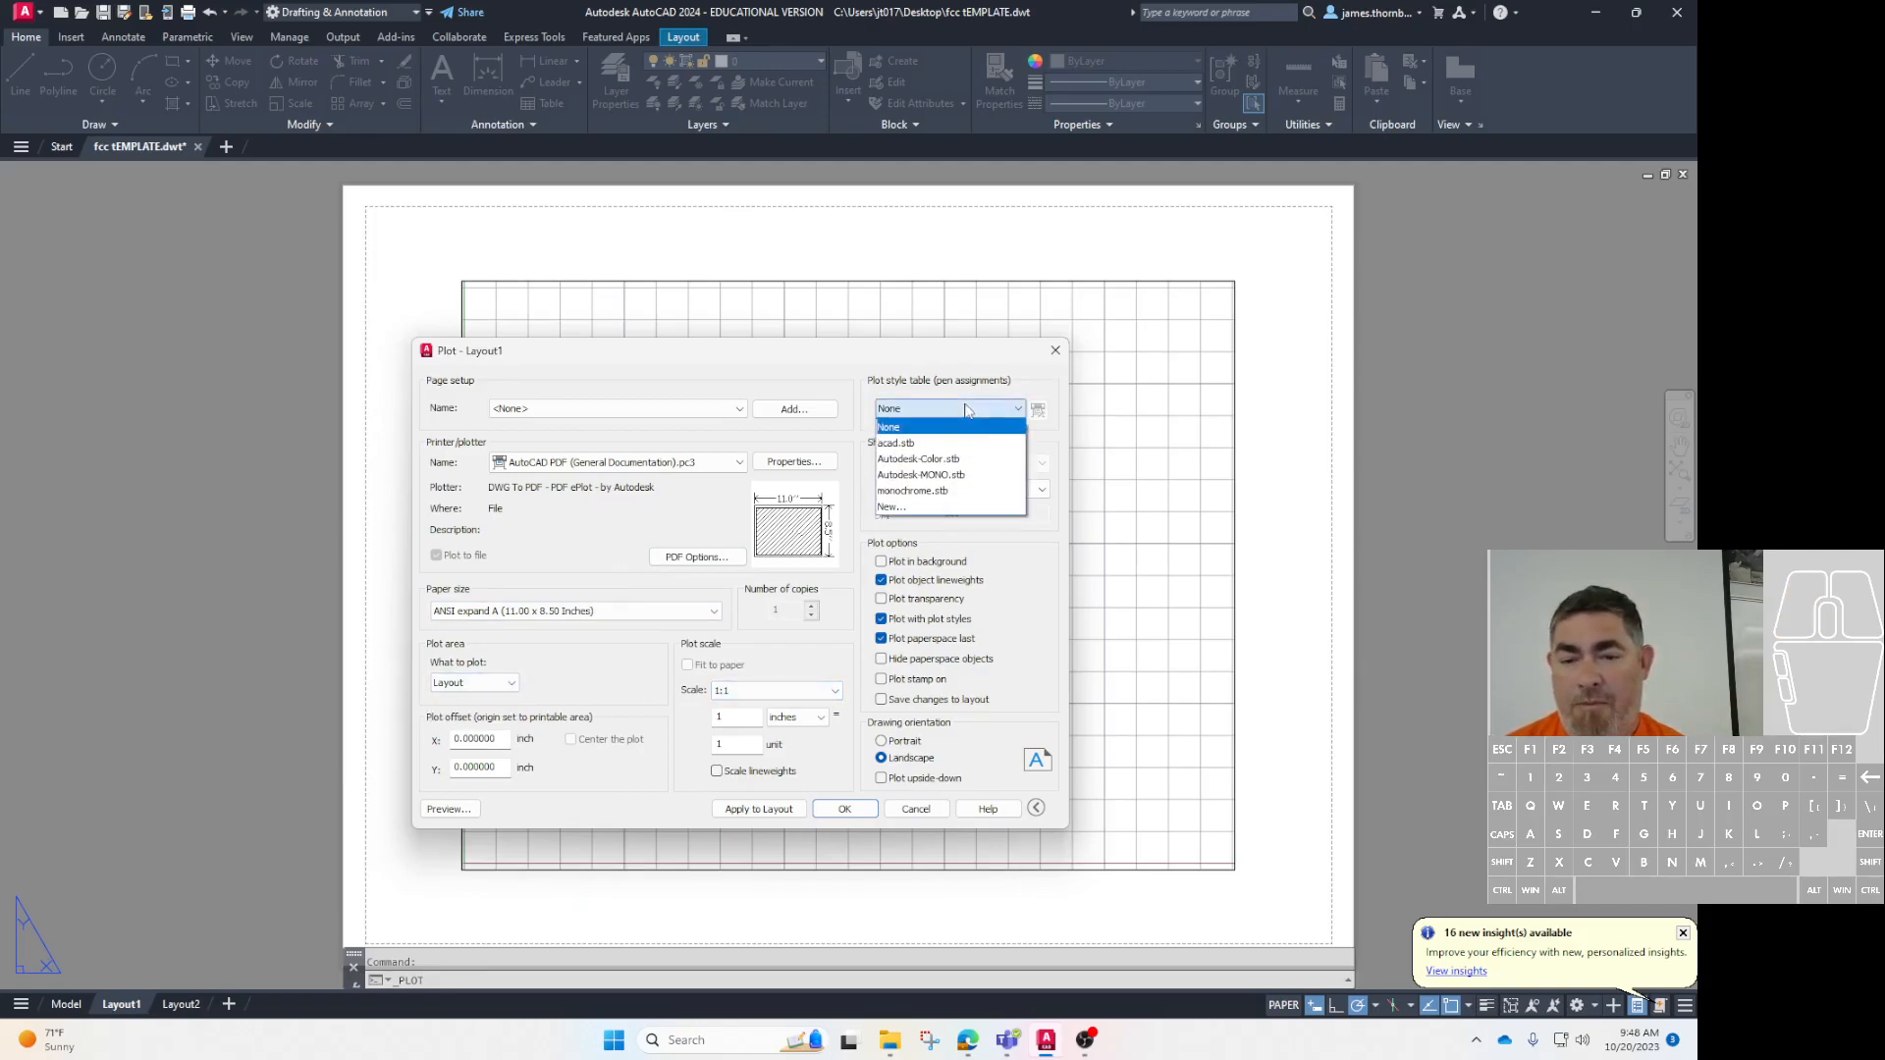
pyautogui.click(950, 491)
pyautogui.click(780, 808)
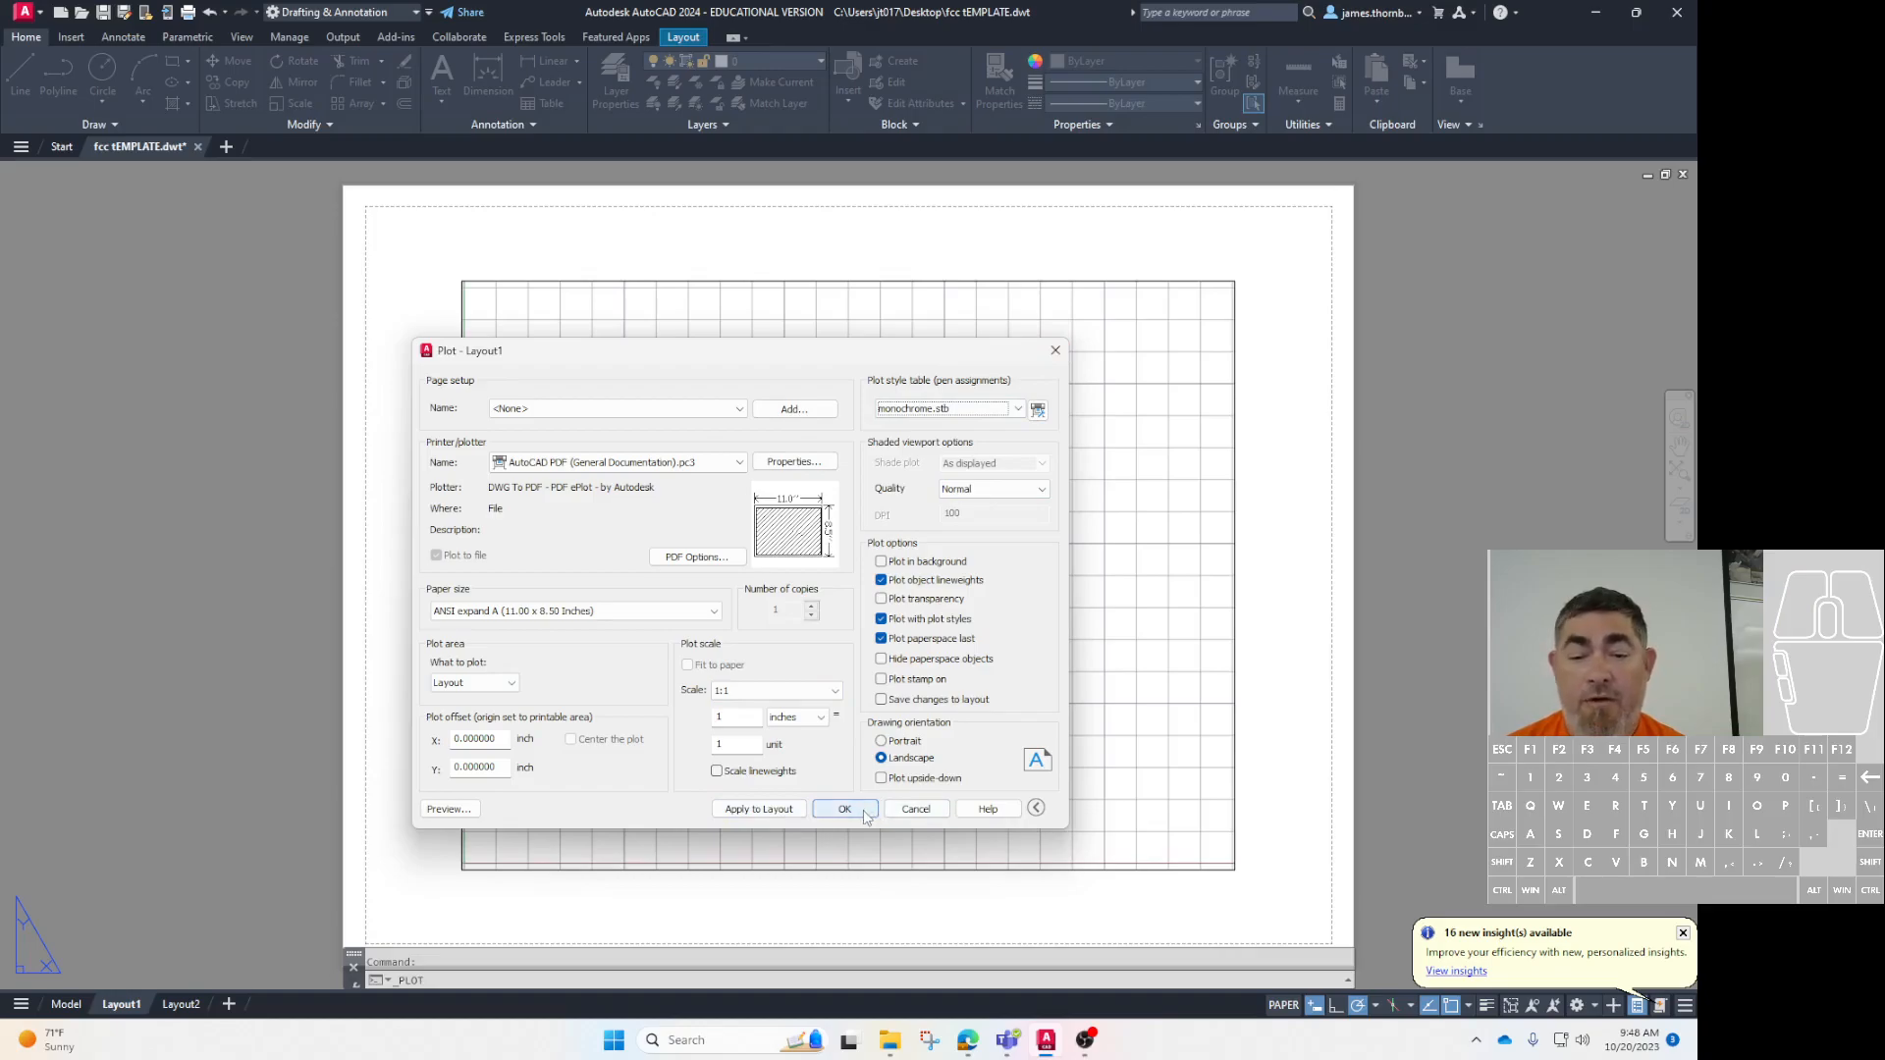
pyautogui.click(756, 815)
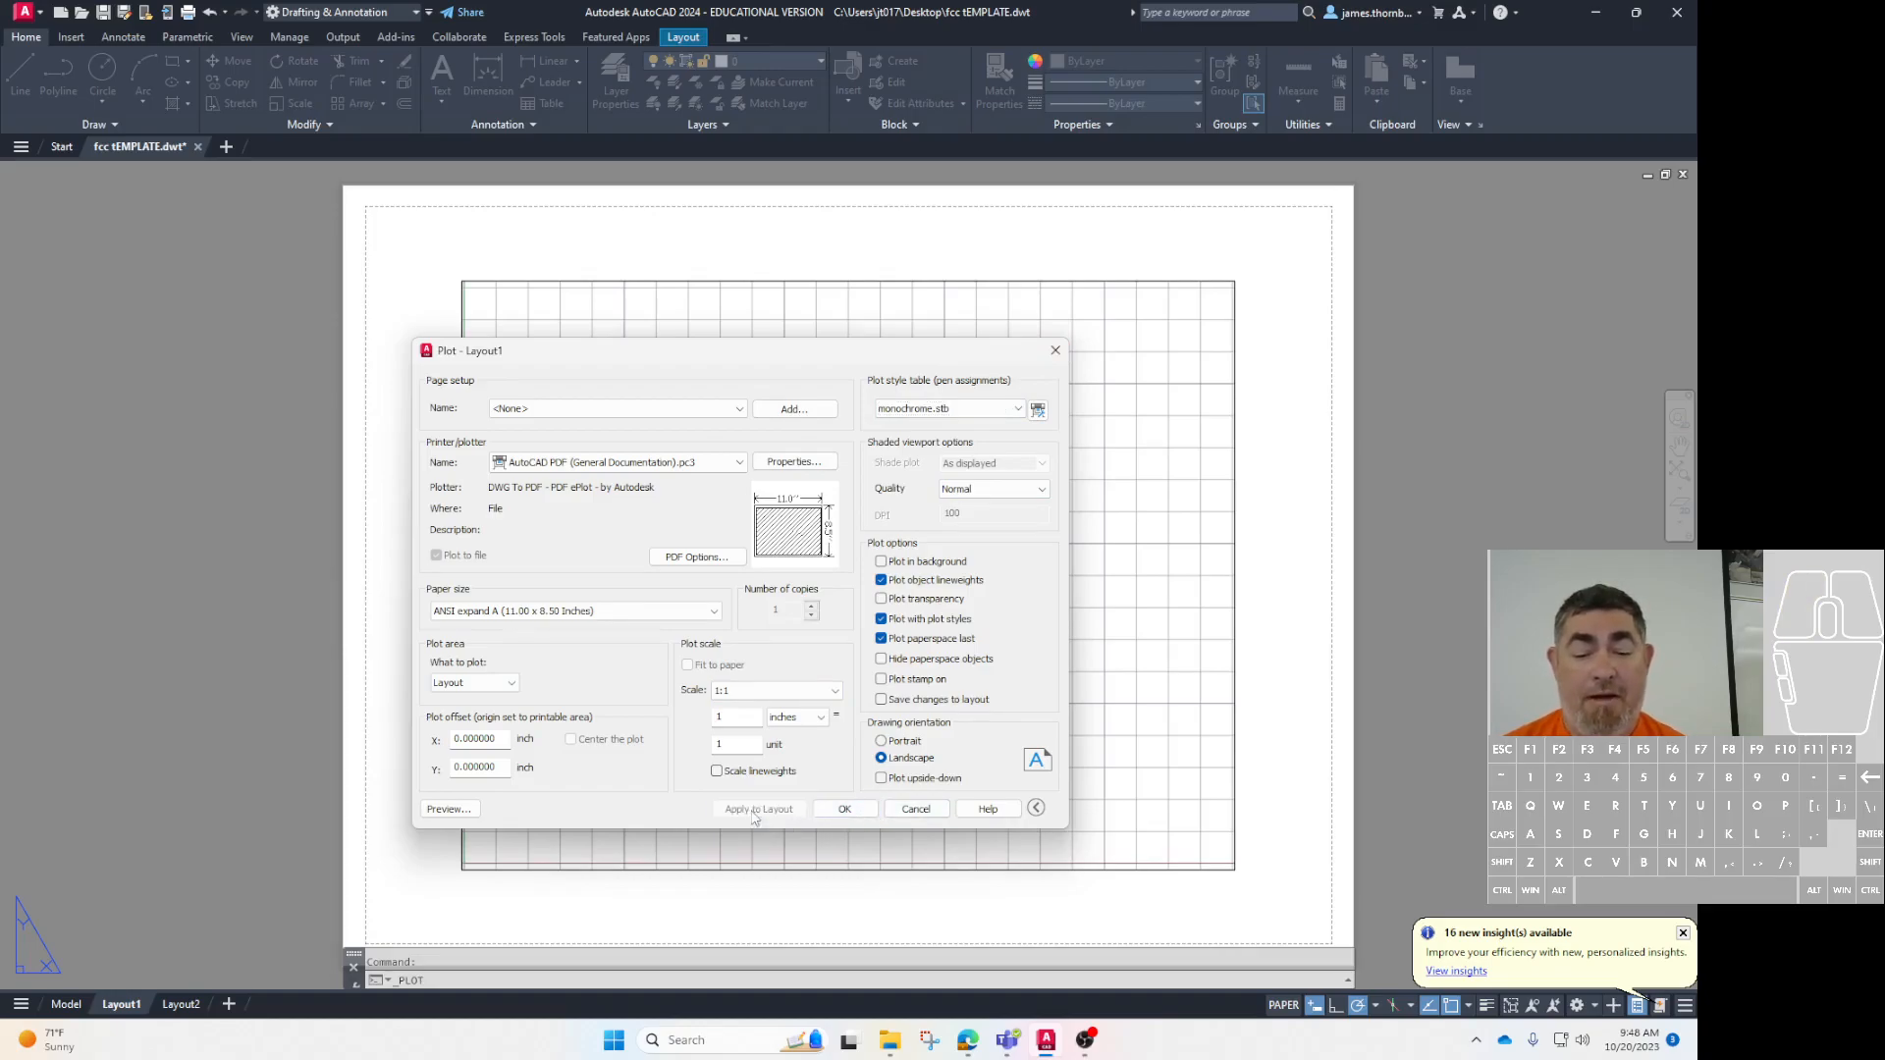
pyautogui.click(913, 809)
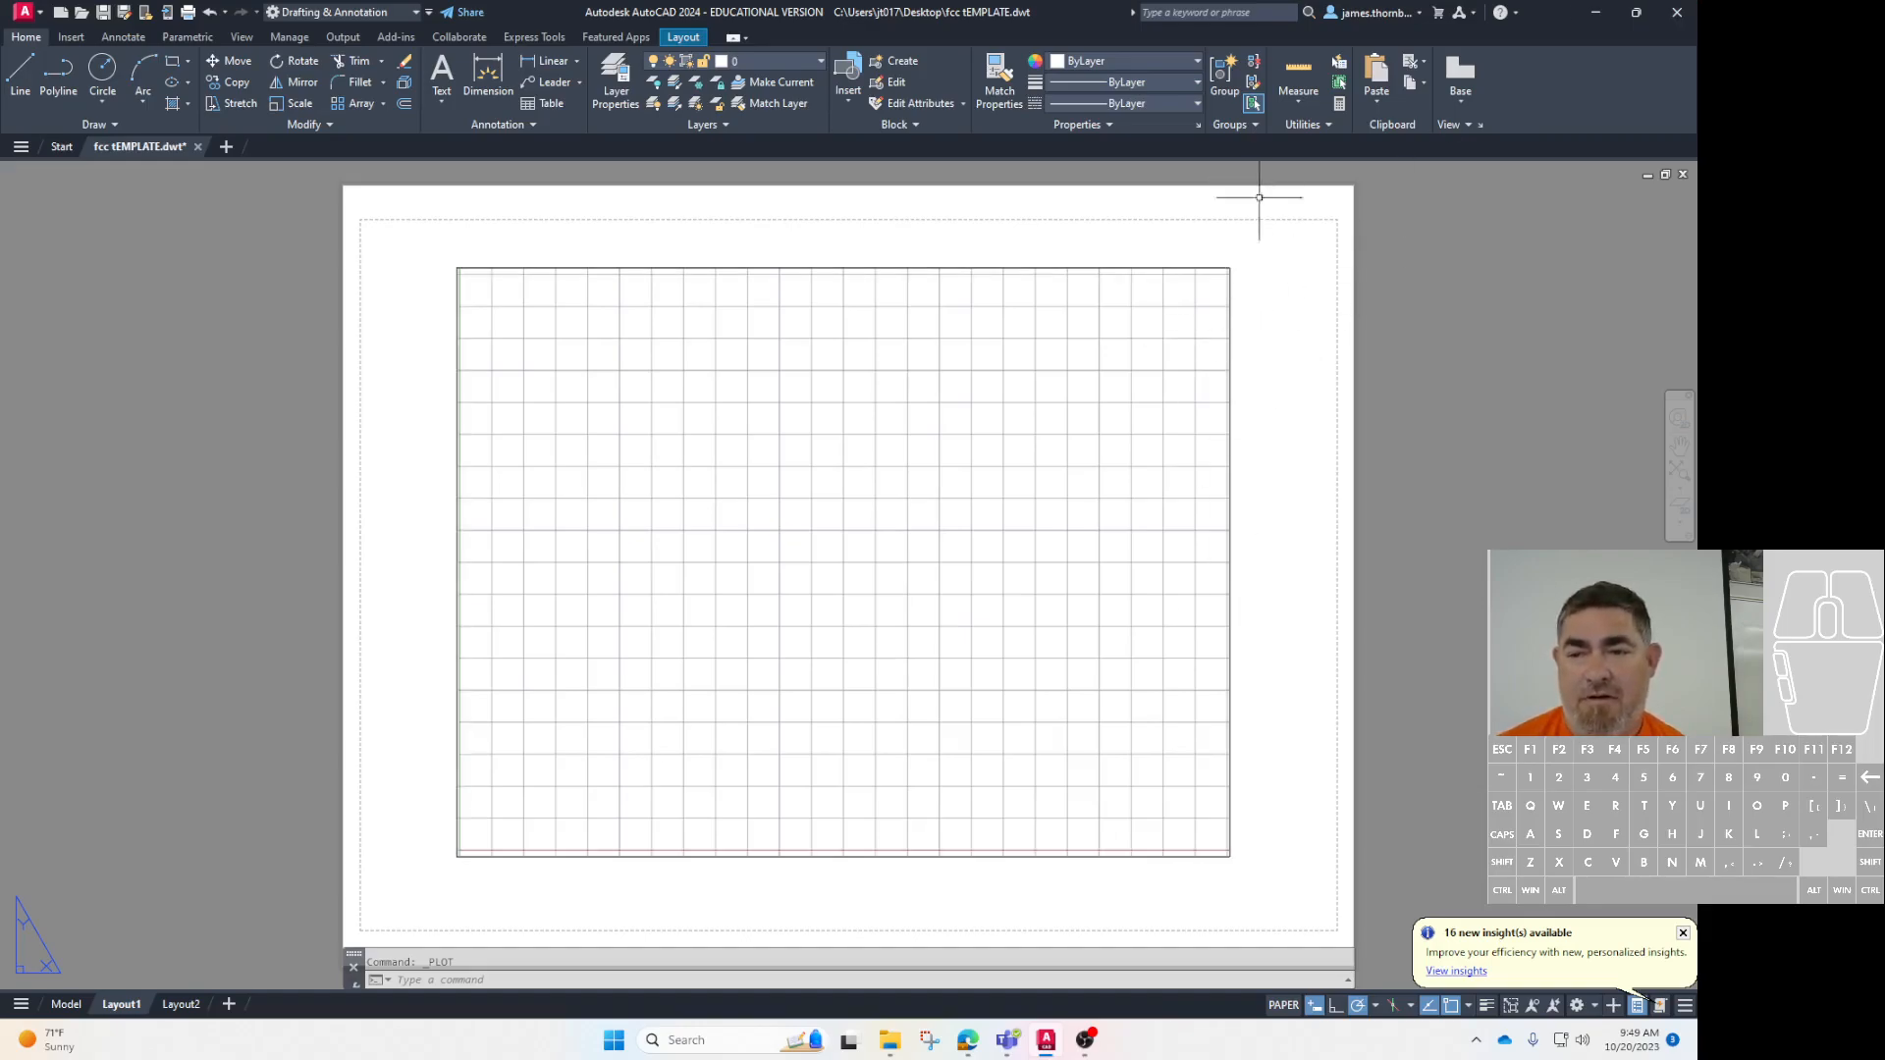
# Create a new layer named vp for the viewport
pyautogui.moveTo(1188, 266)
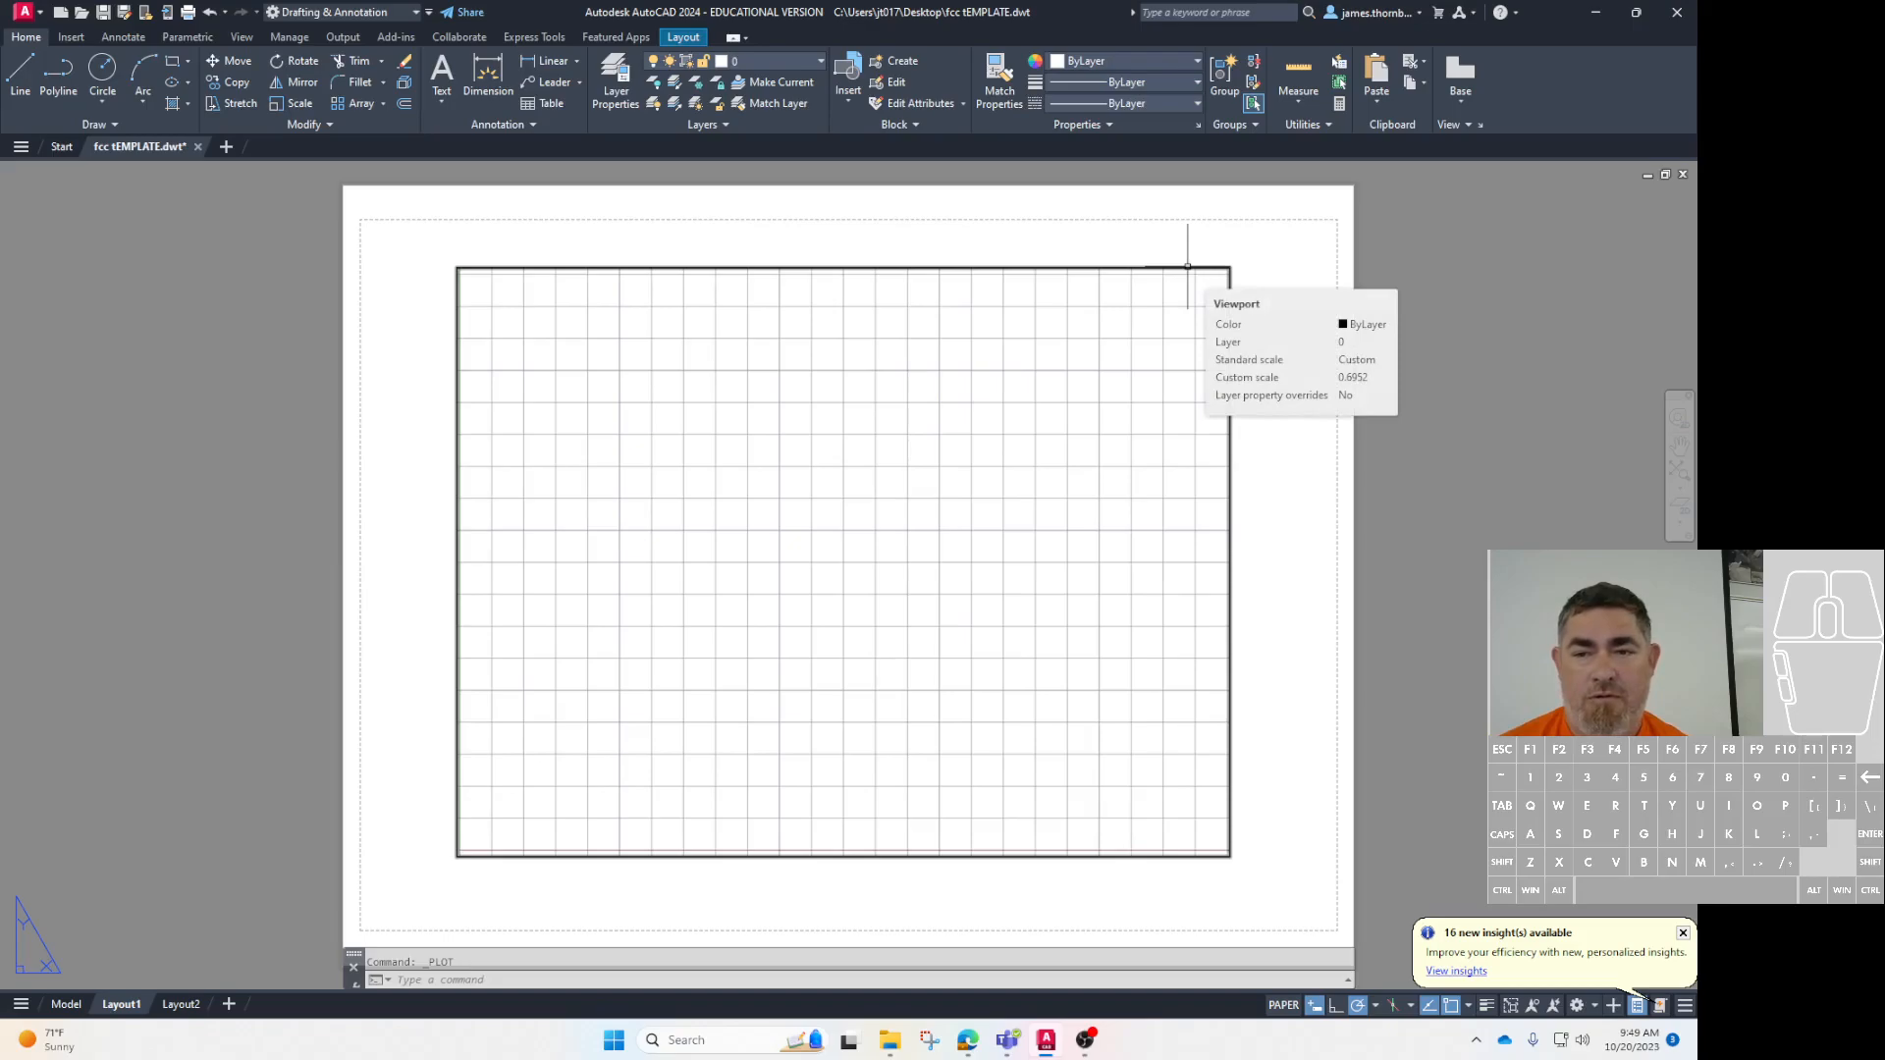
pyautogui.click(616, 79)
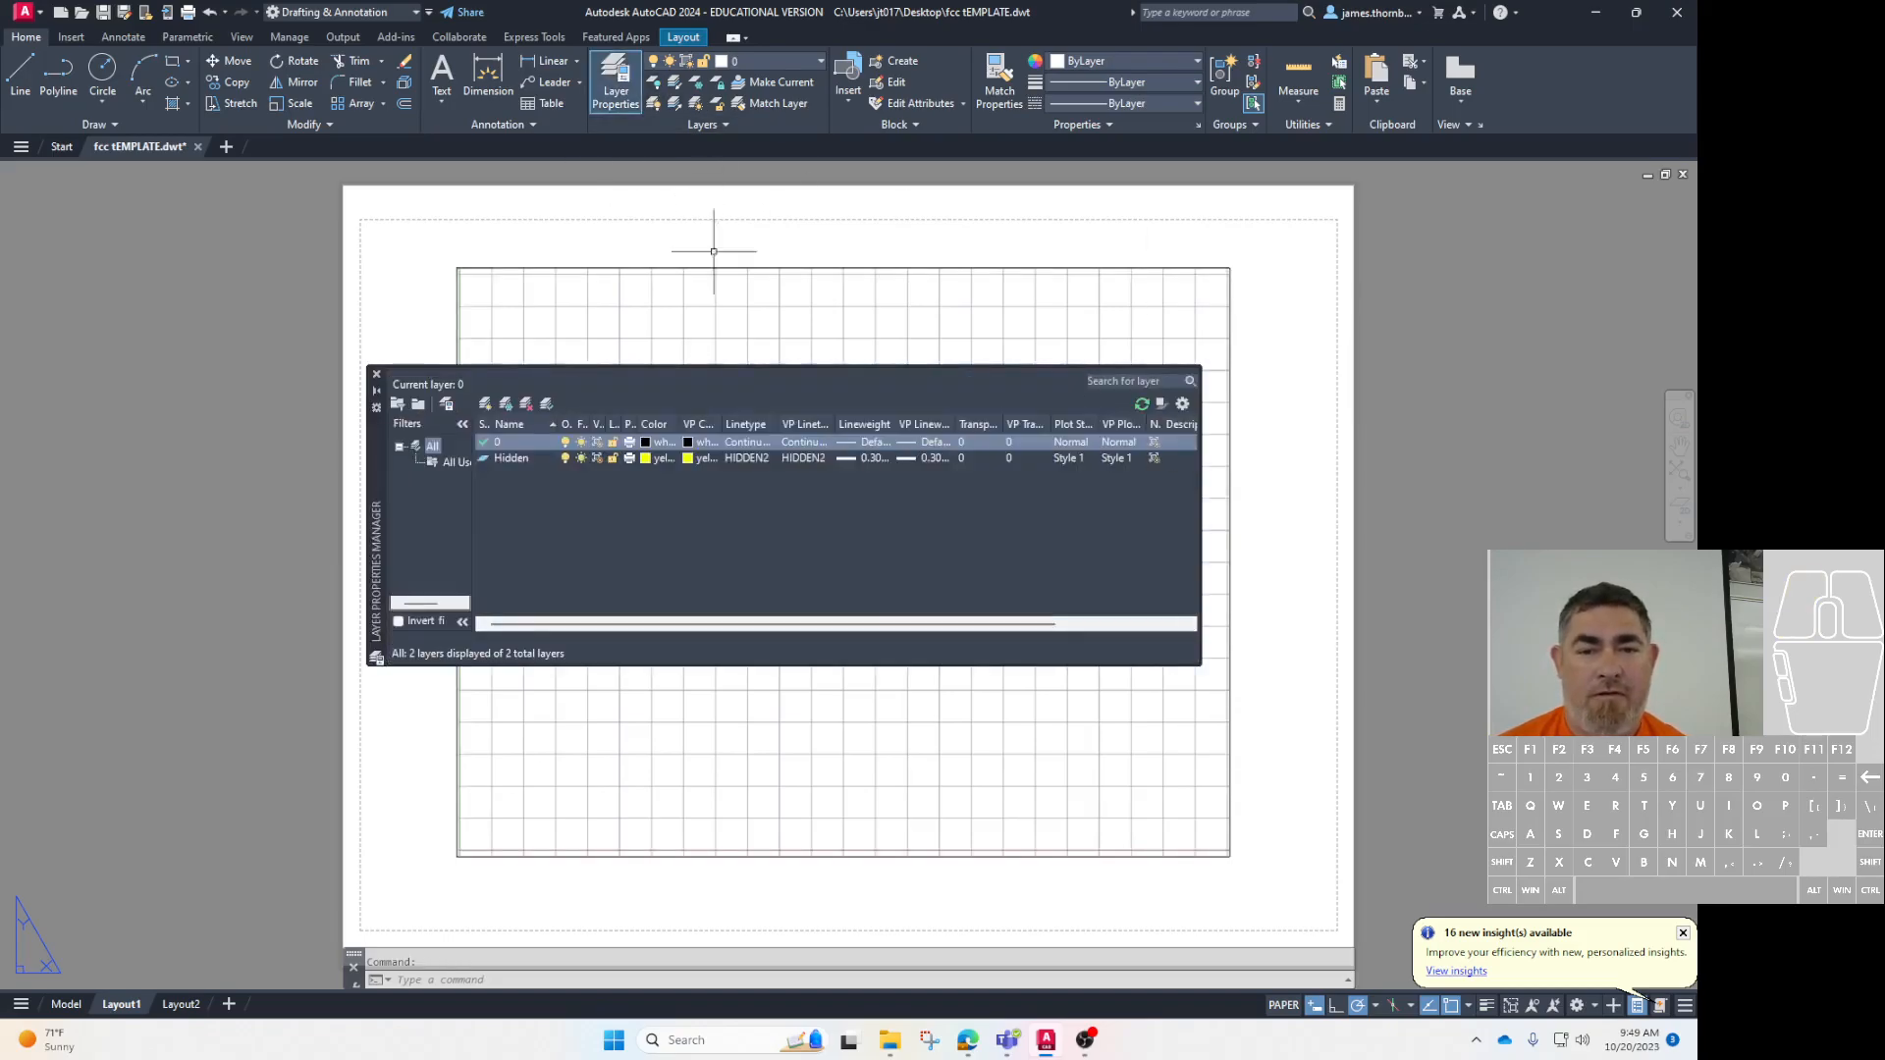
pyautogui.click(485, 404)
pyautogui.write('vp')
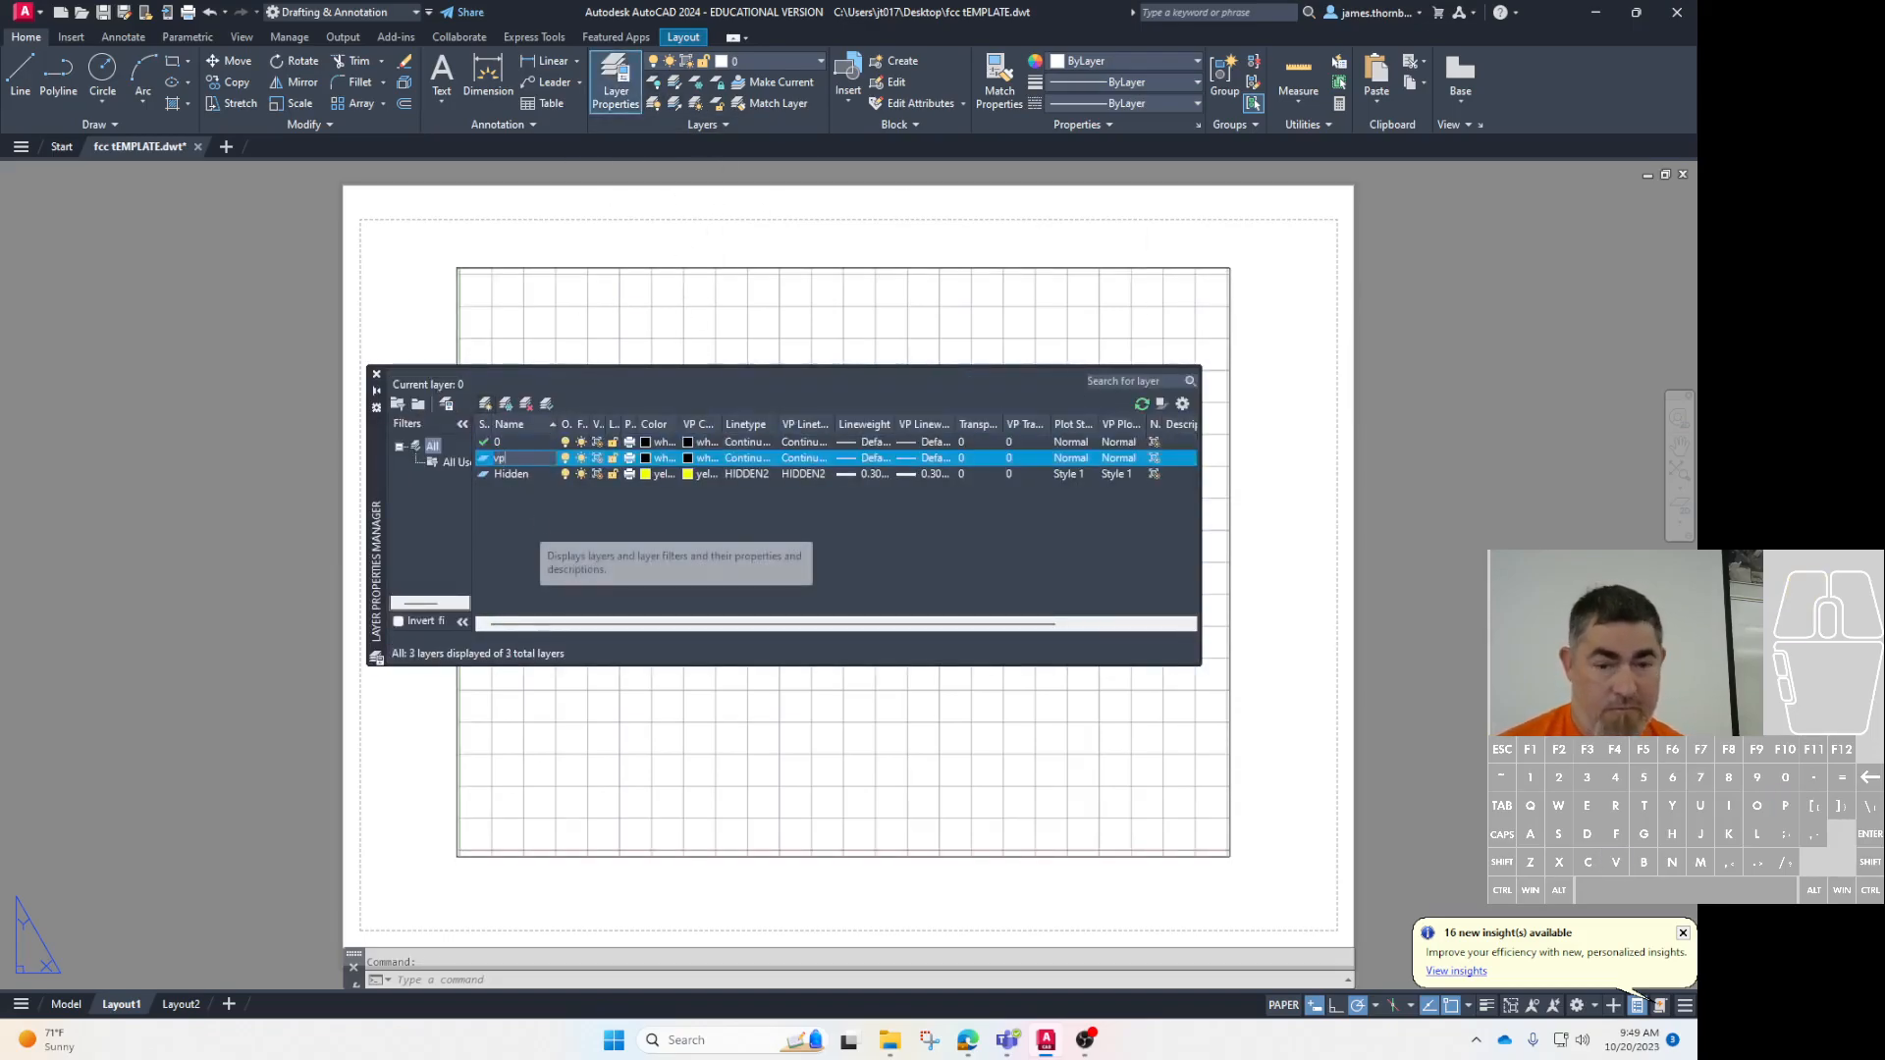
pyautogui.click(376, 374)
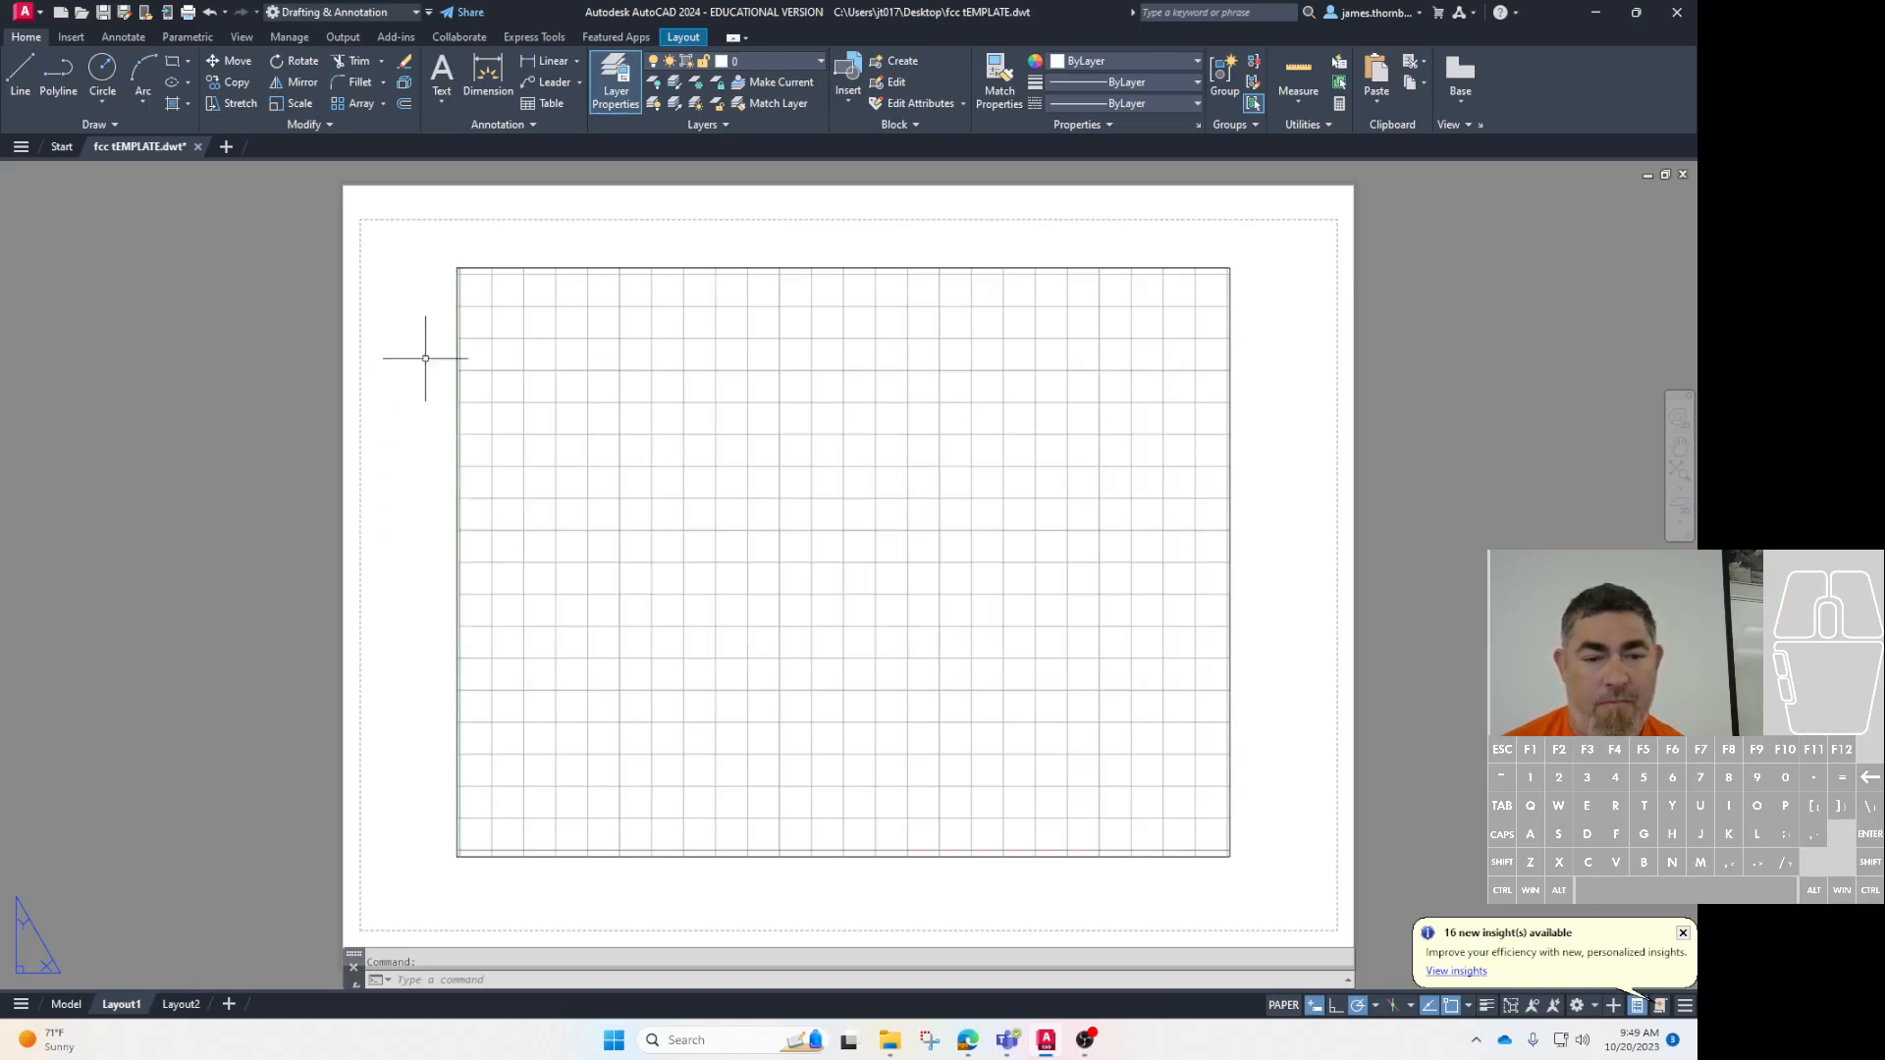
# Move the Layout1 viewport onto the vp layer and clear the selection
pyautogui.click(457, 316)
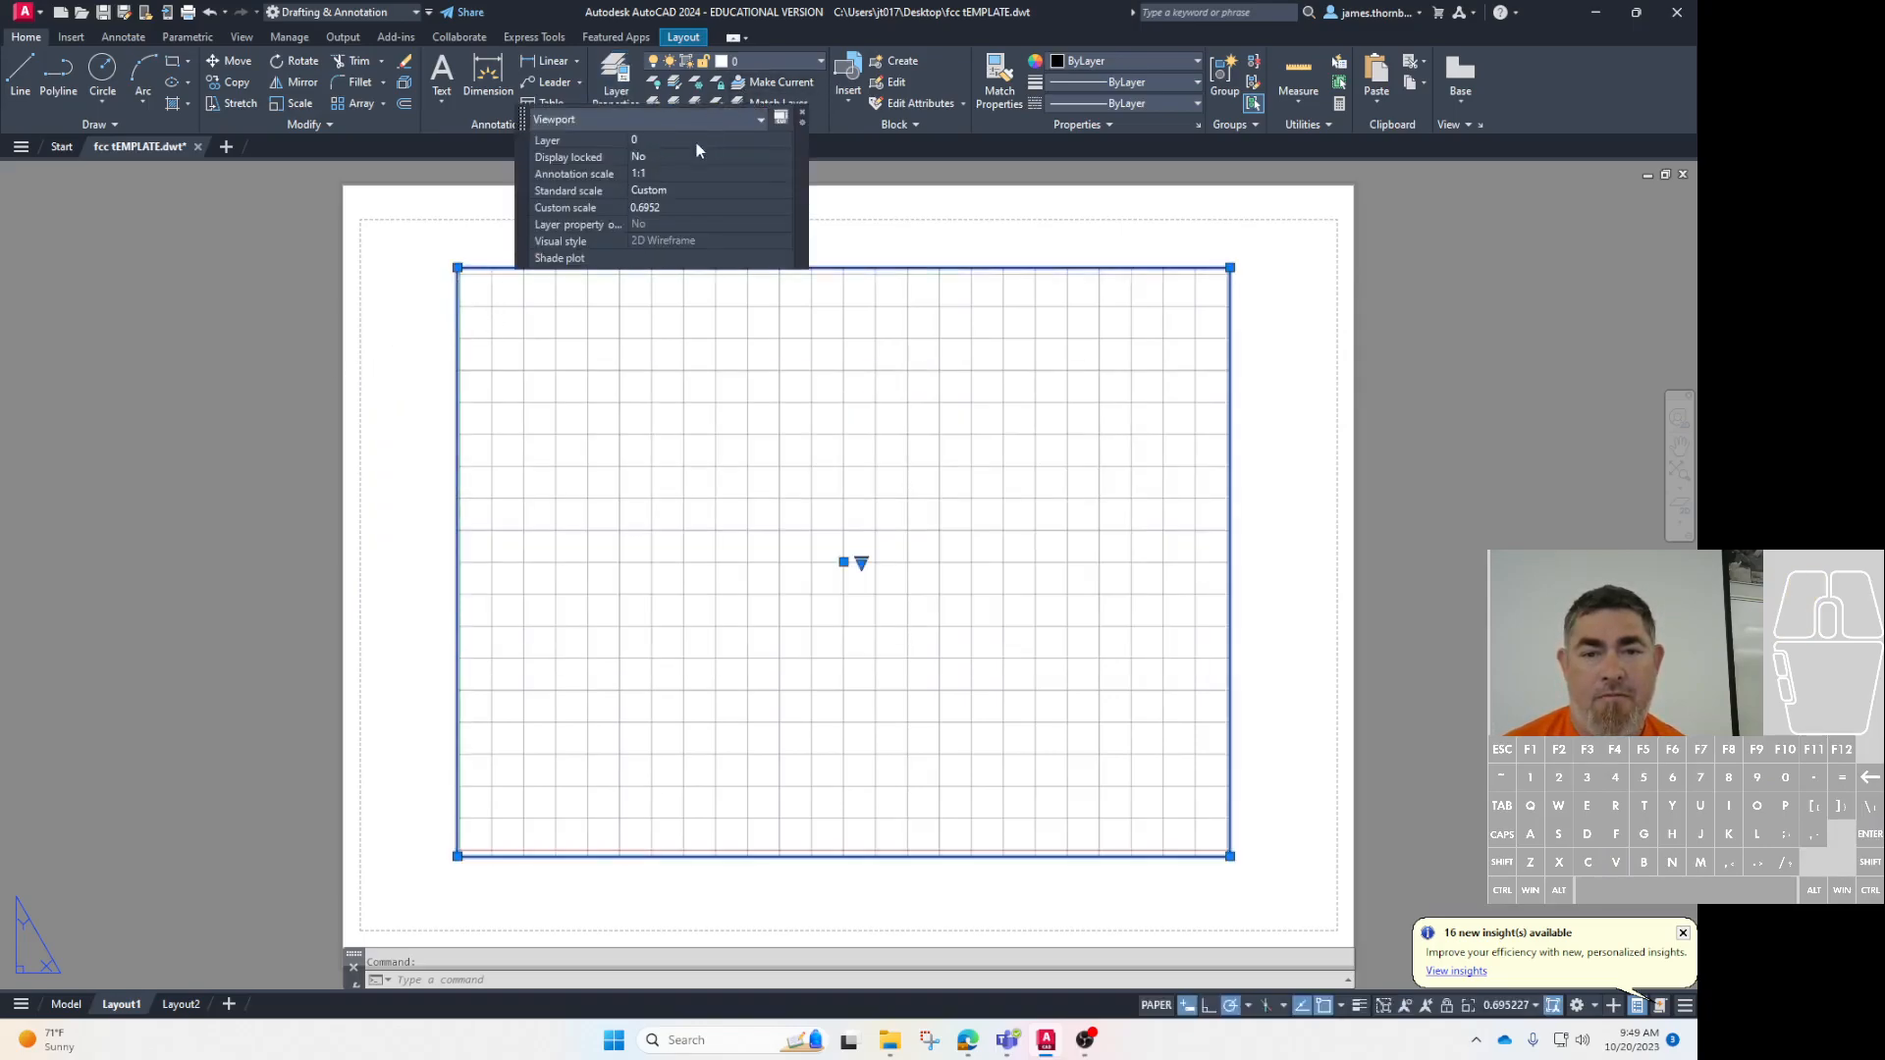
pyautogui.click(771, 62)
pyautogui.click(746, 126)
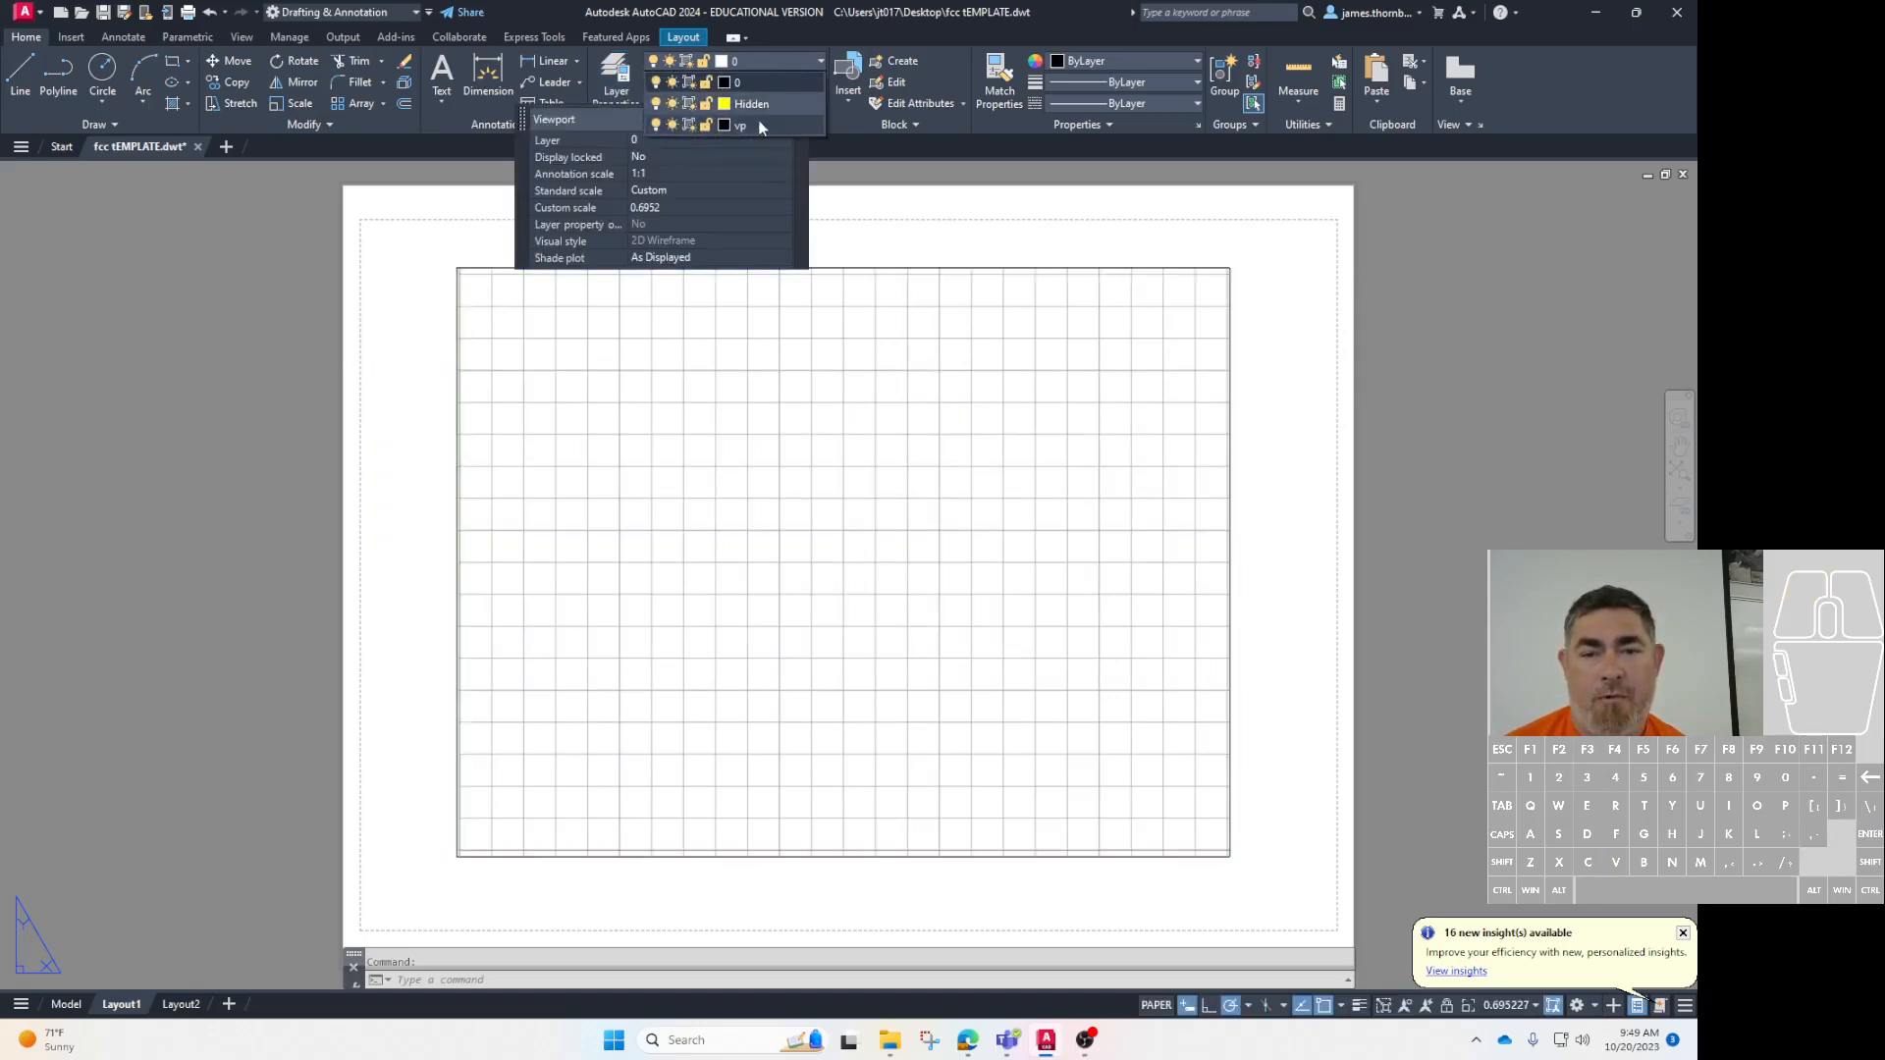
pyautogui.press('Escape')
# Turn off the vp layer, and toggle the grid display off and back on inside the Layout1 viewport
pyautogui.click(776, 61)
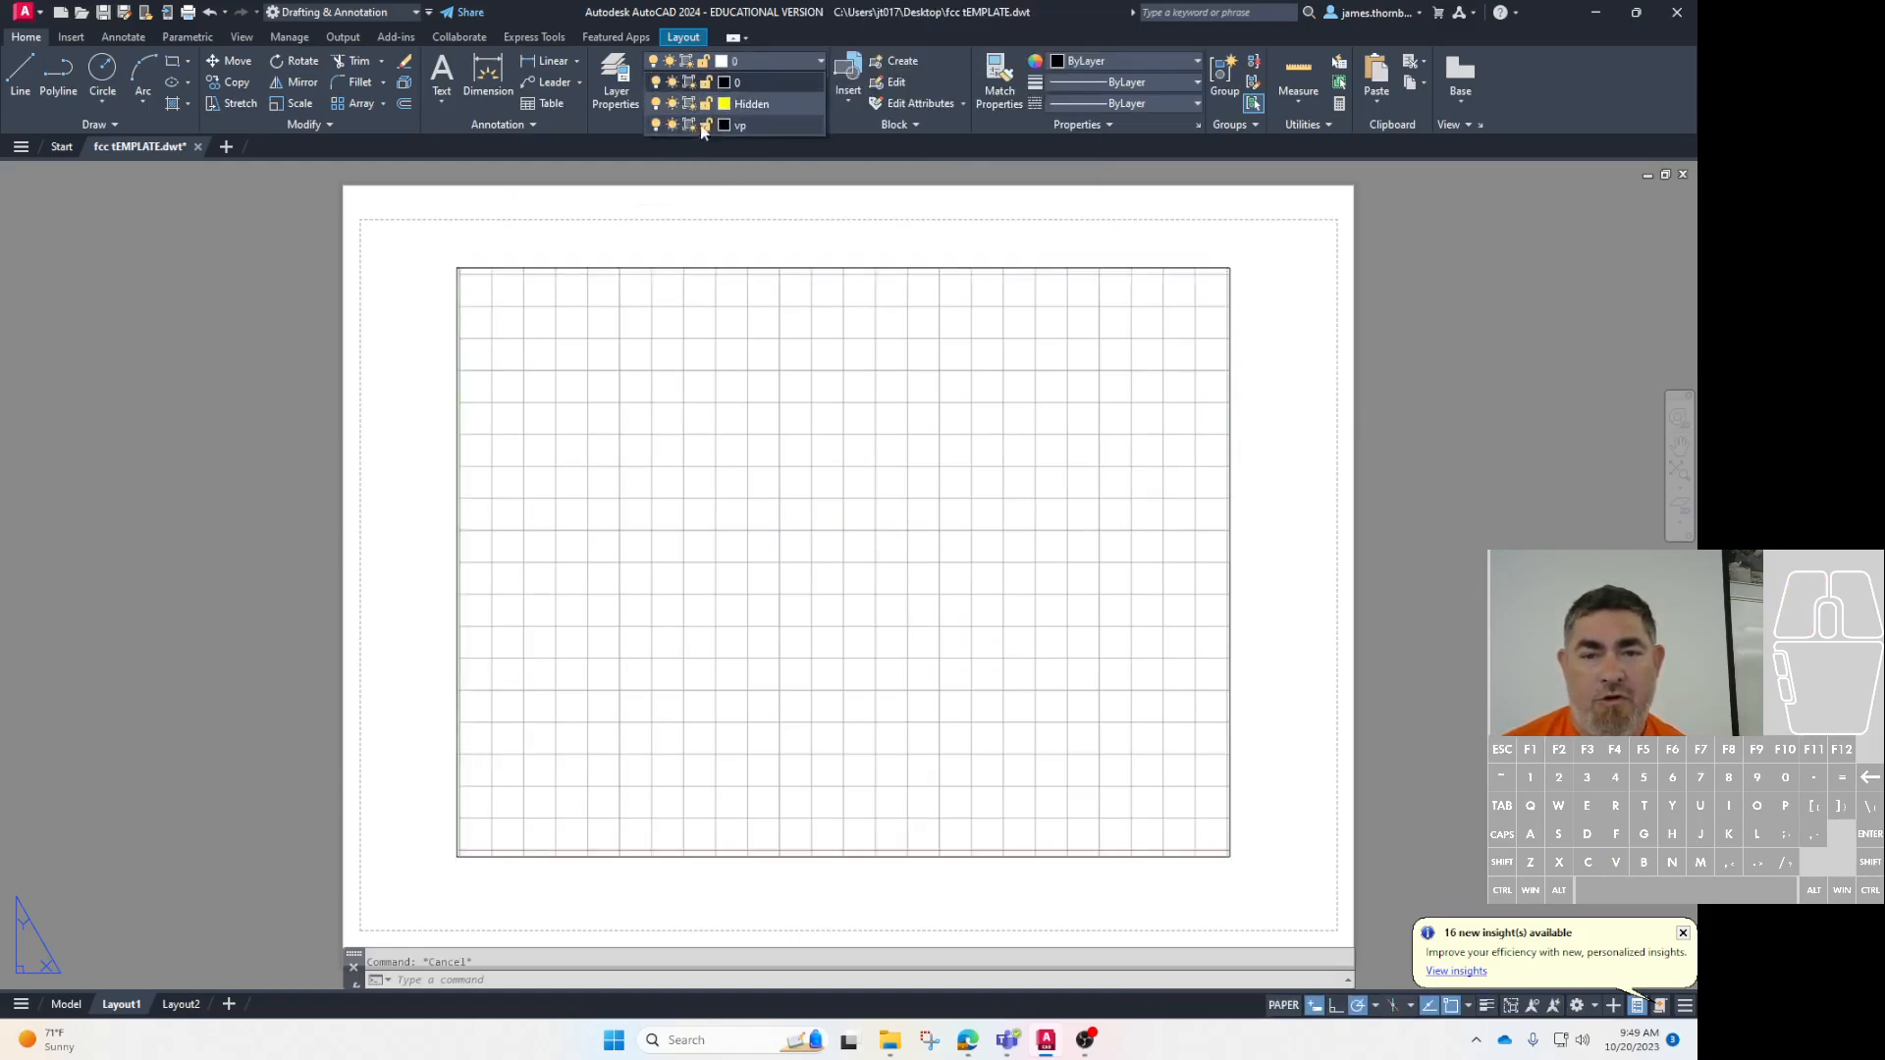
pyautogui.click(602, 337)
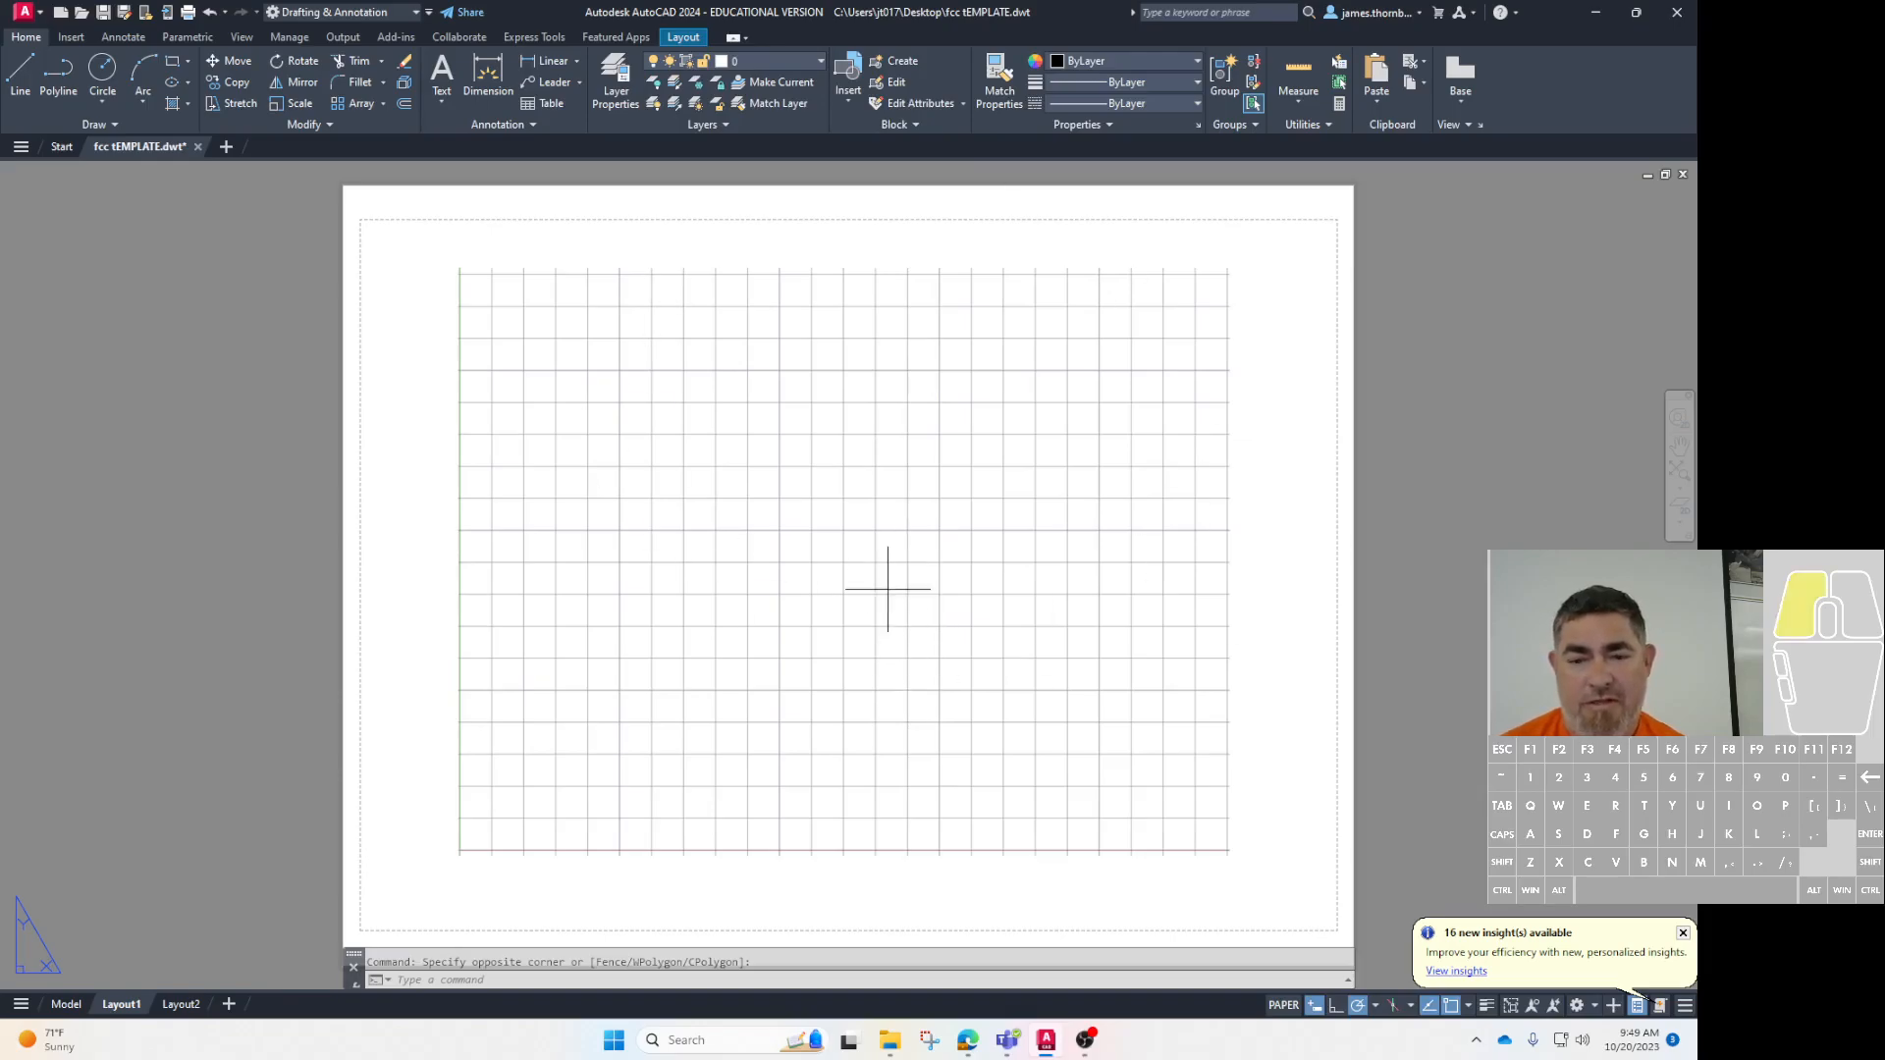
pyautogui.doubleClick(903, 634)
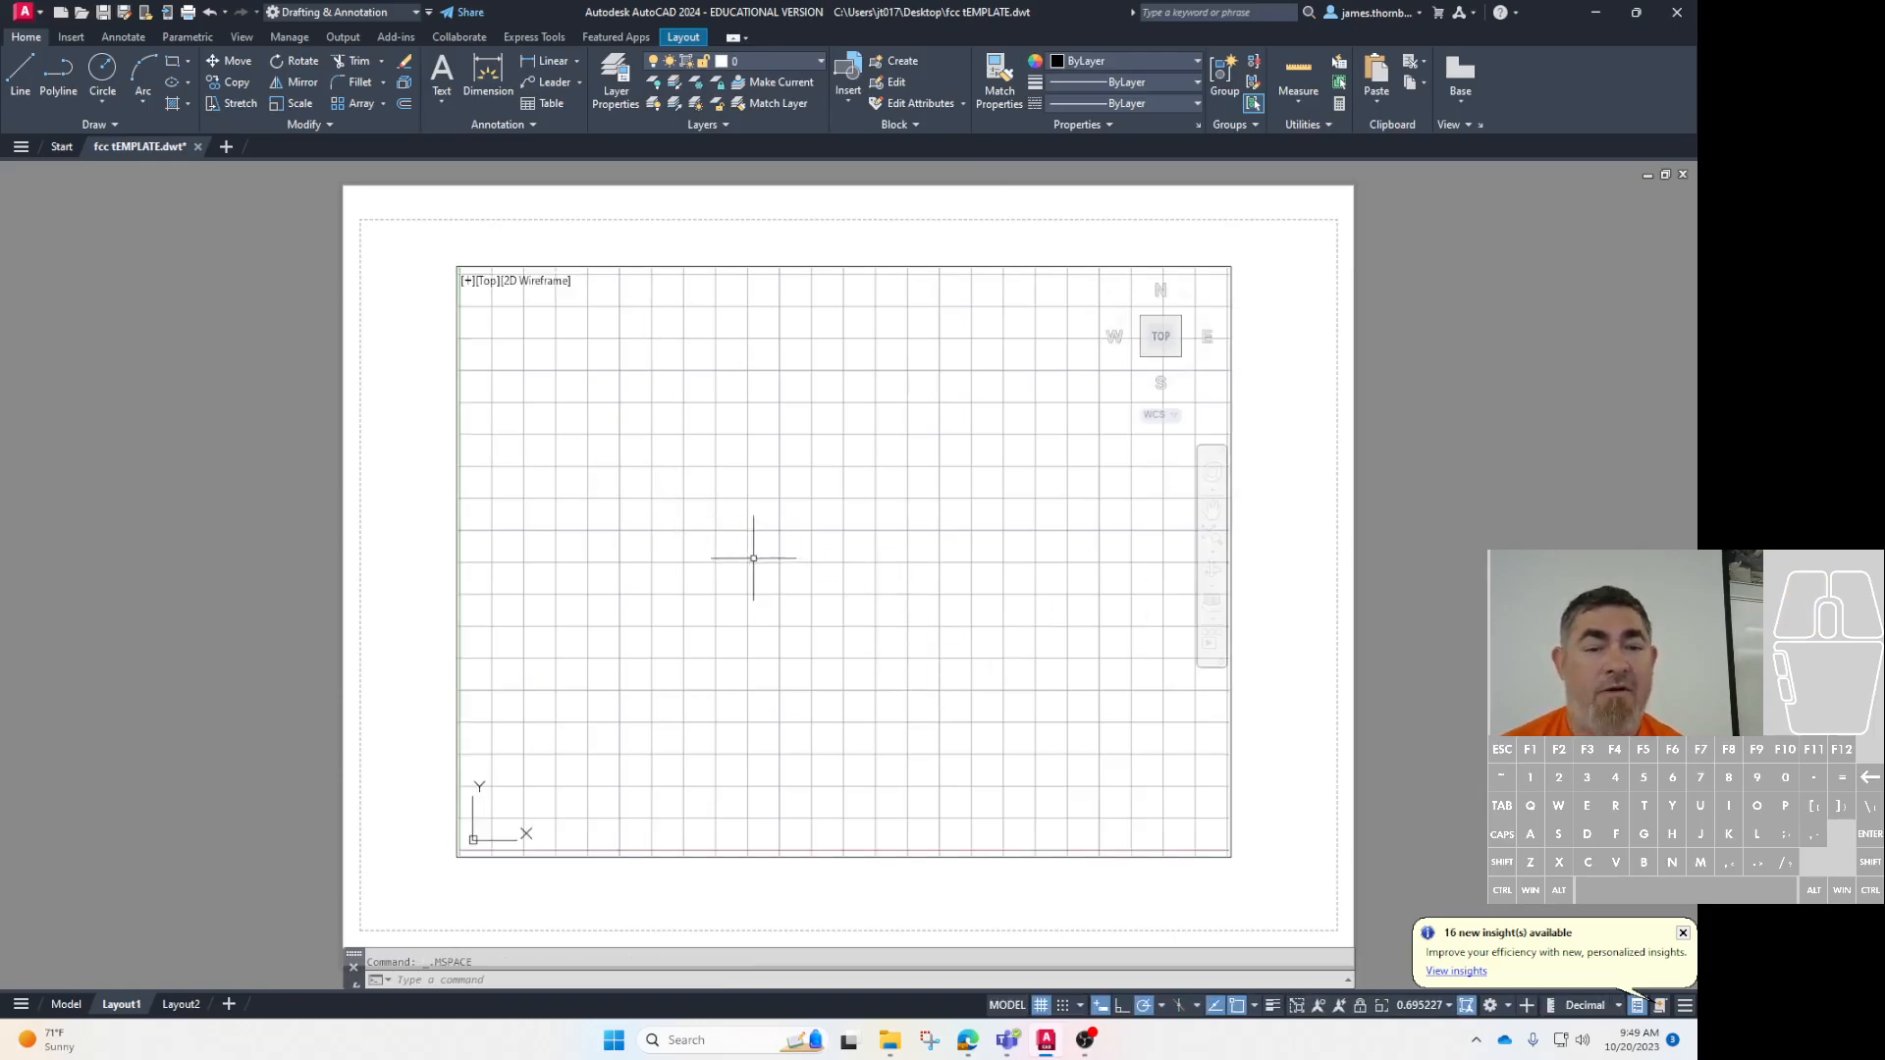
pyautogui.click(1041, 1005)
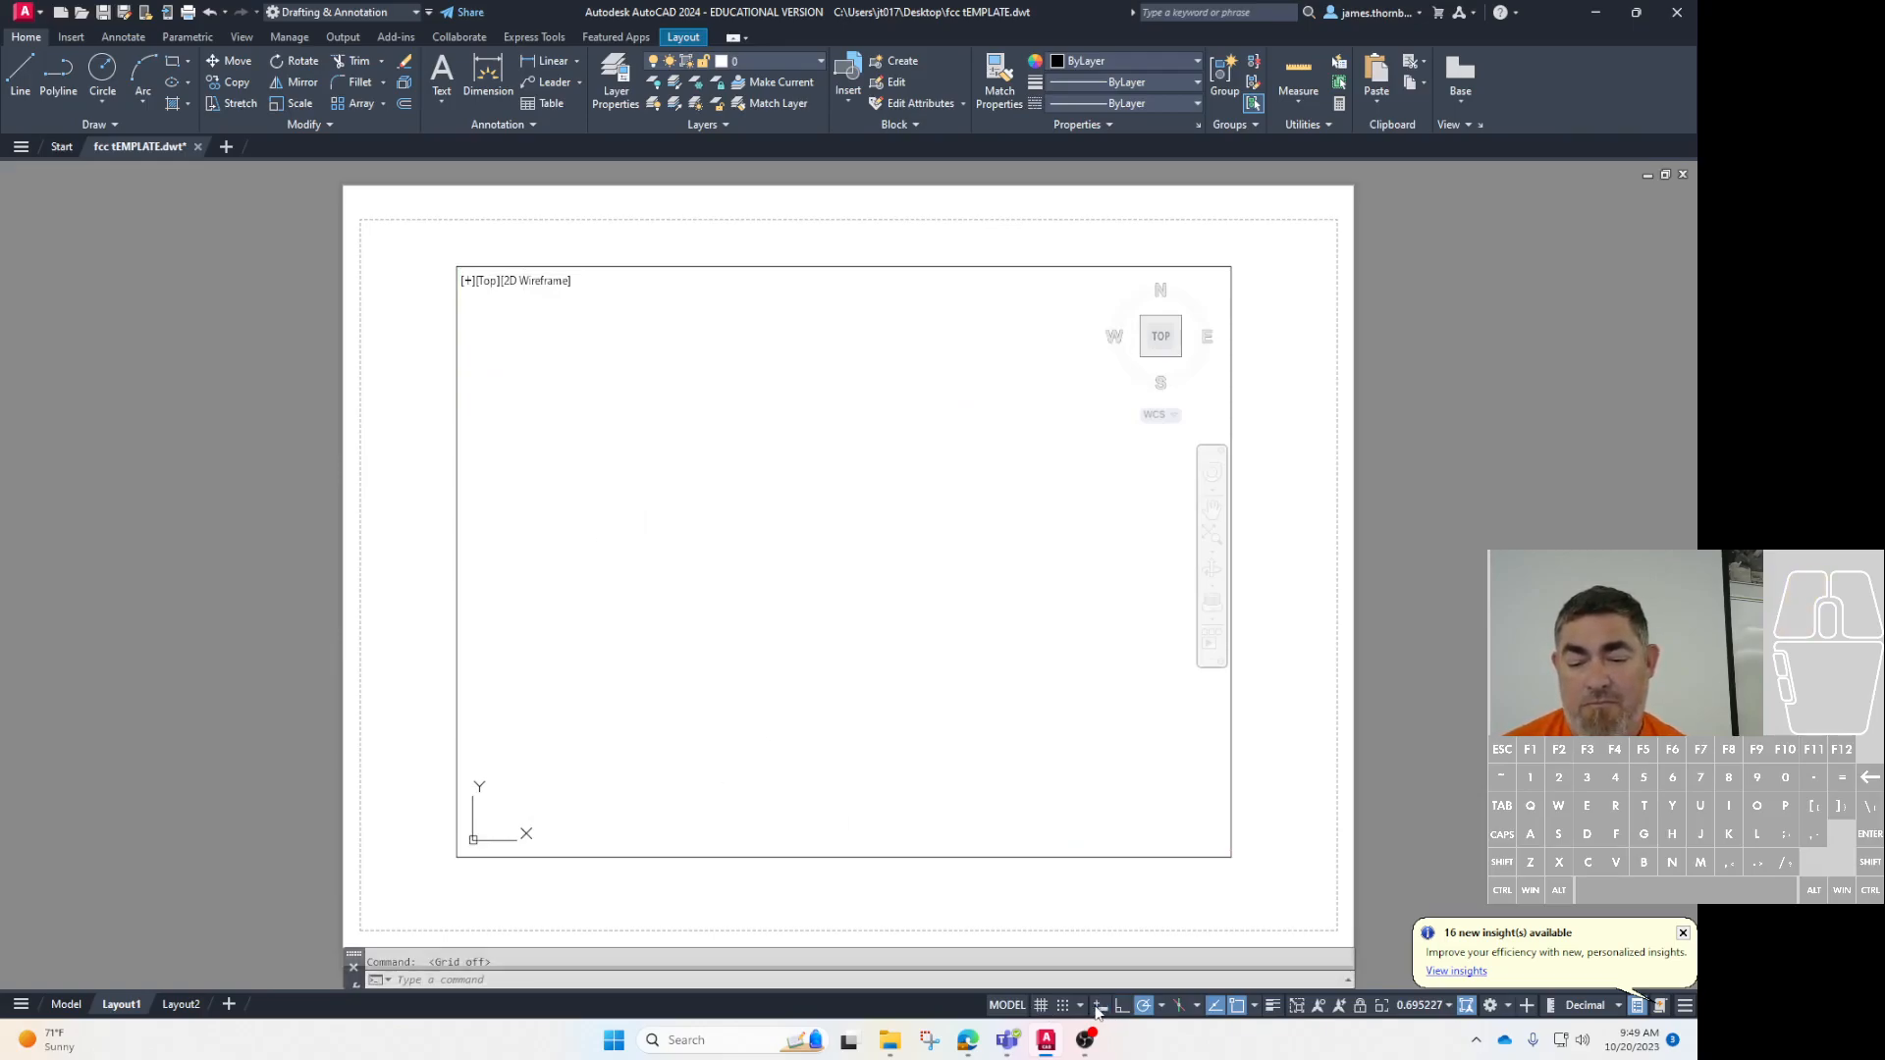
pyautogui.click(1040, 1005)
pyautogui.doubleClick(1015, 893)
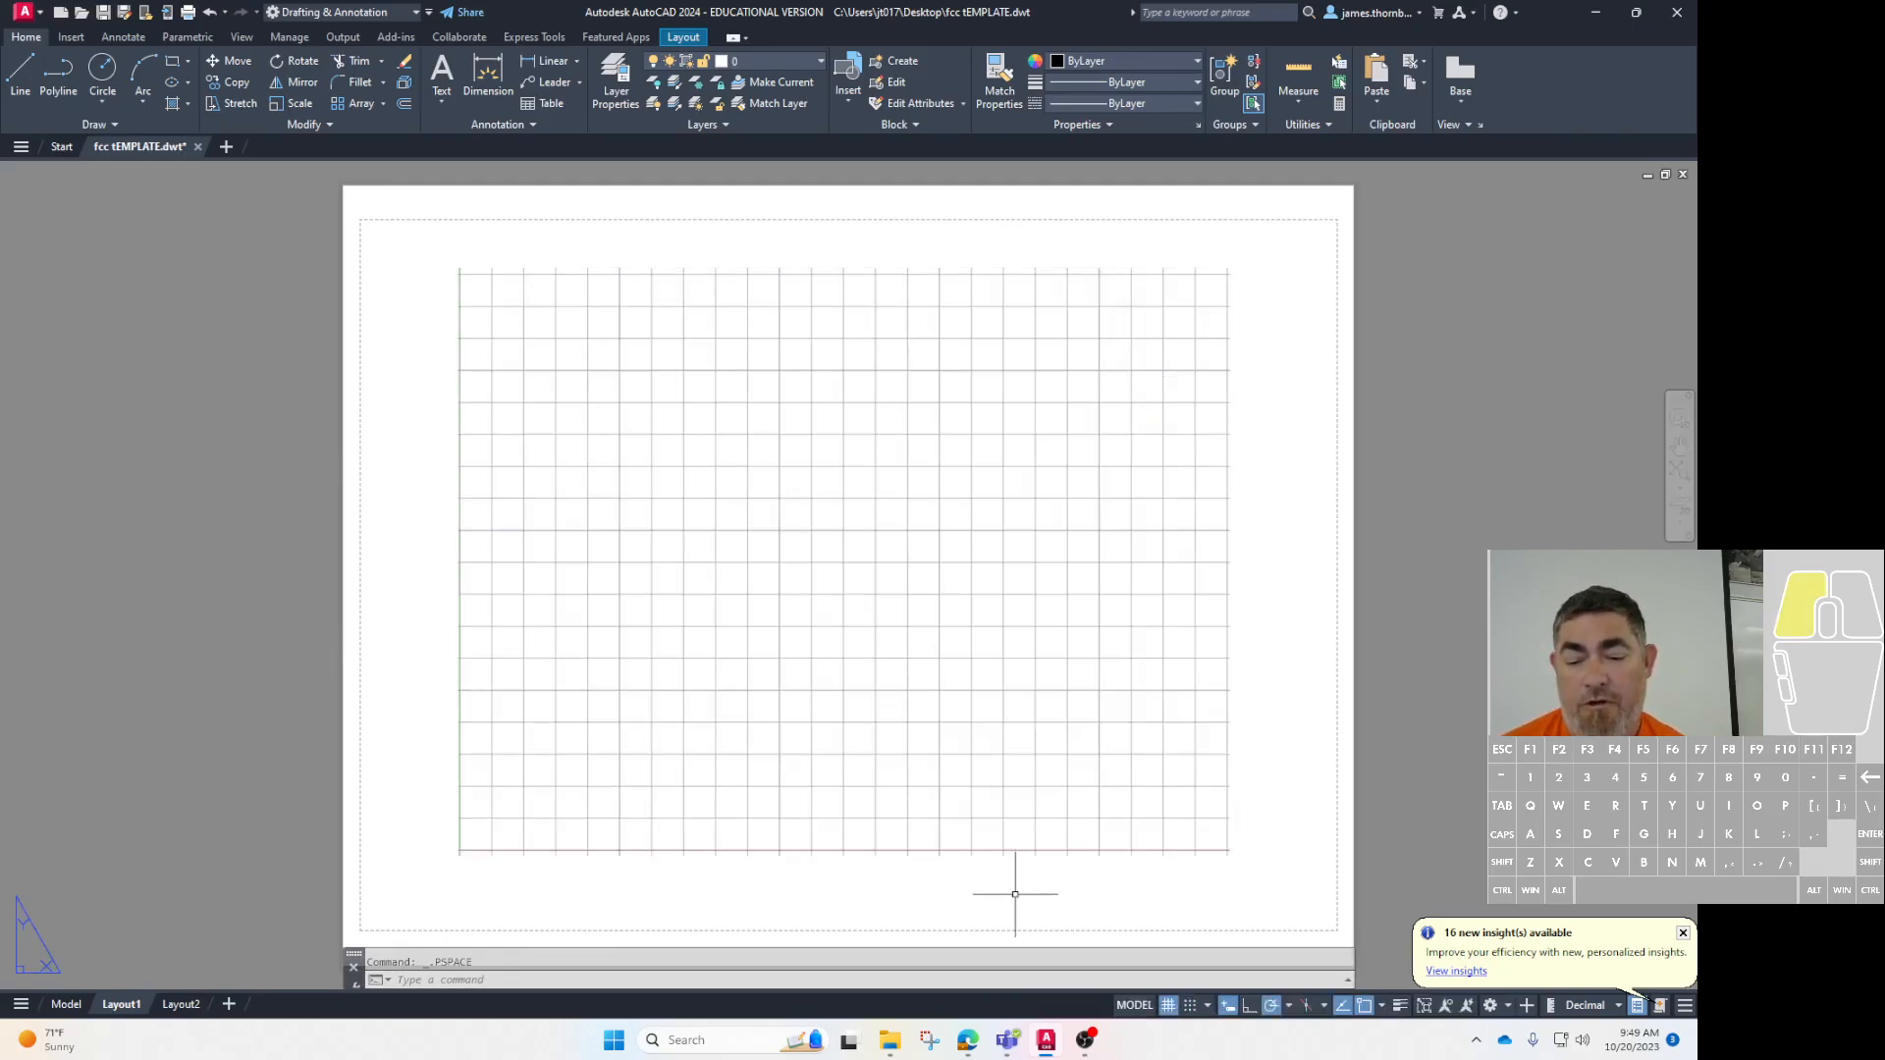
# Turn the vp layer back on and delete the viewport from Layout1
pyautogui.click(781, 58)
pyautogui.click(649, 129)
pyautogui.click(629, 235)
pyautogui.click(613, 270)
pyautogui.press('Delete')
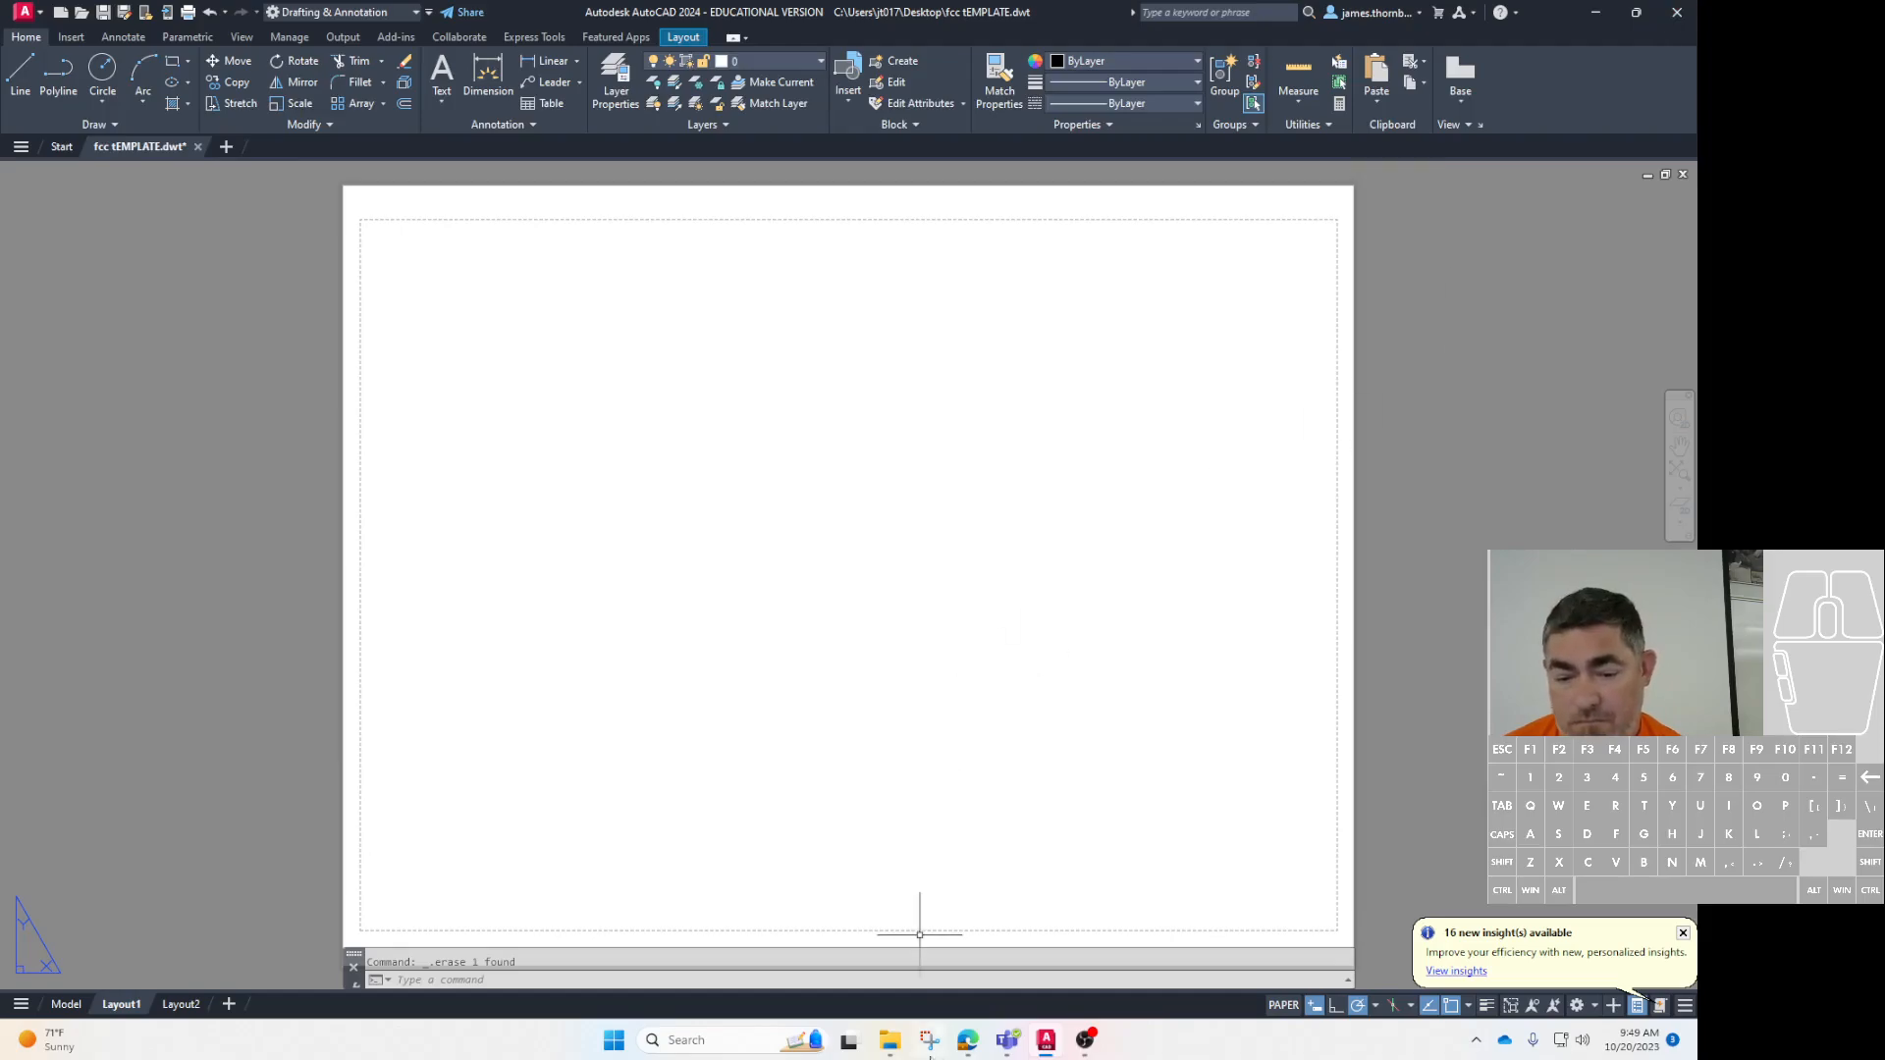
# Check the renaming instructions on the assignment page in the browser, and rename Layout1 as Layout A in AutoCAD
pyautogui.click(968, 1039)
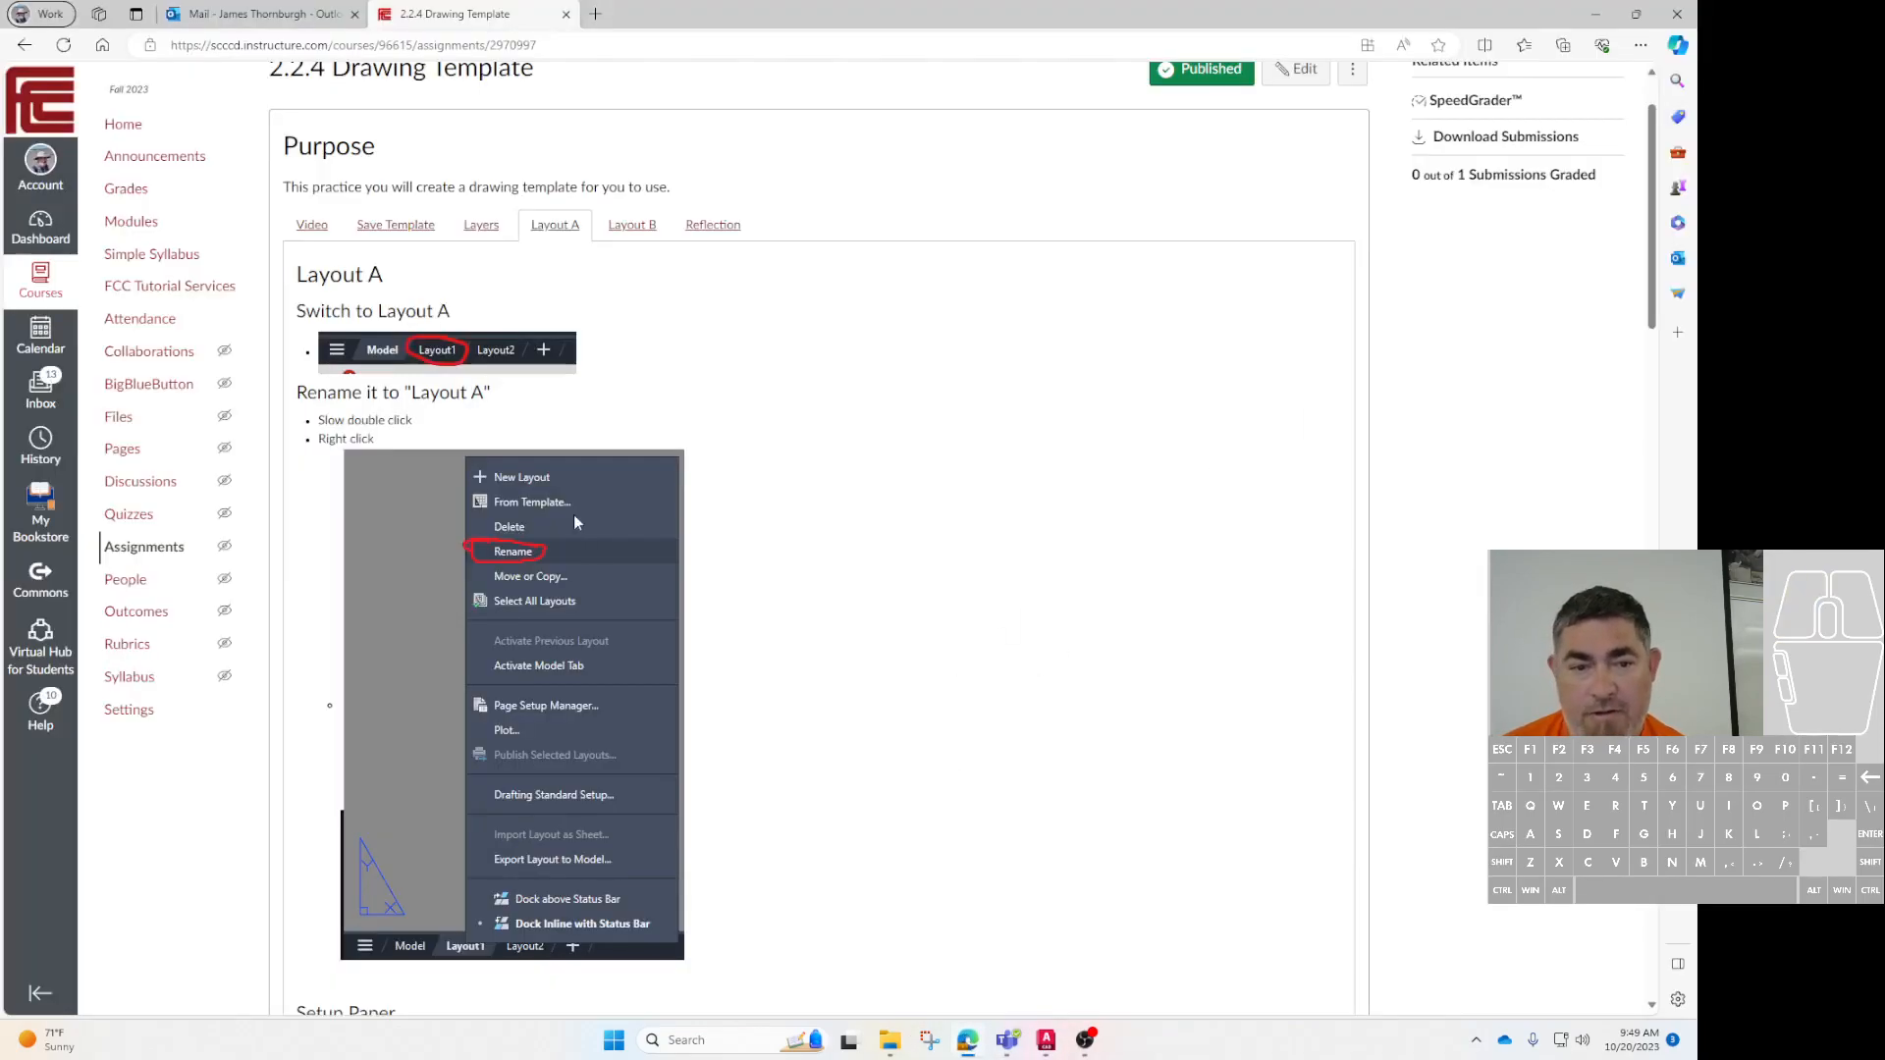
pyautogui.scroll(-3, 521, 429)
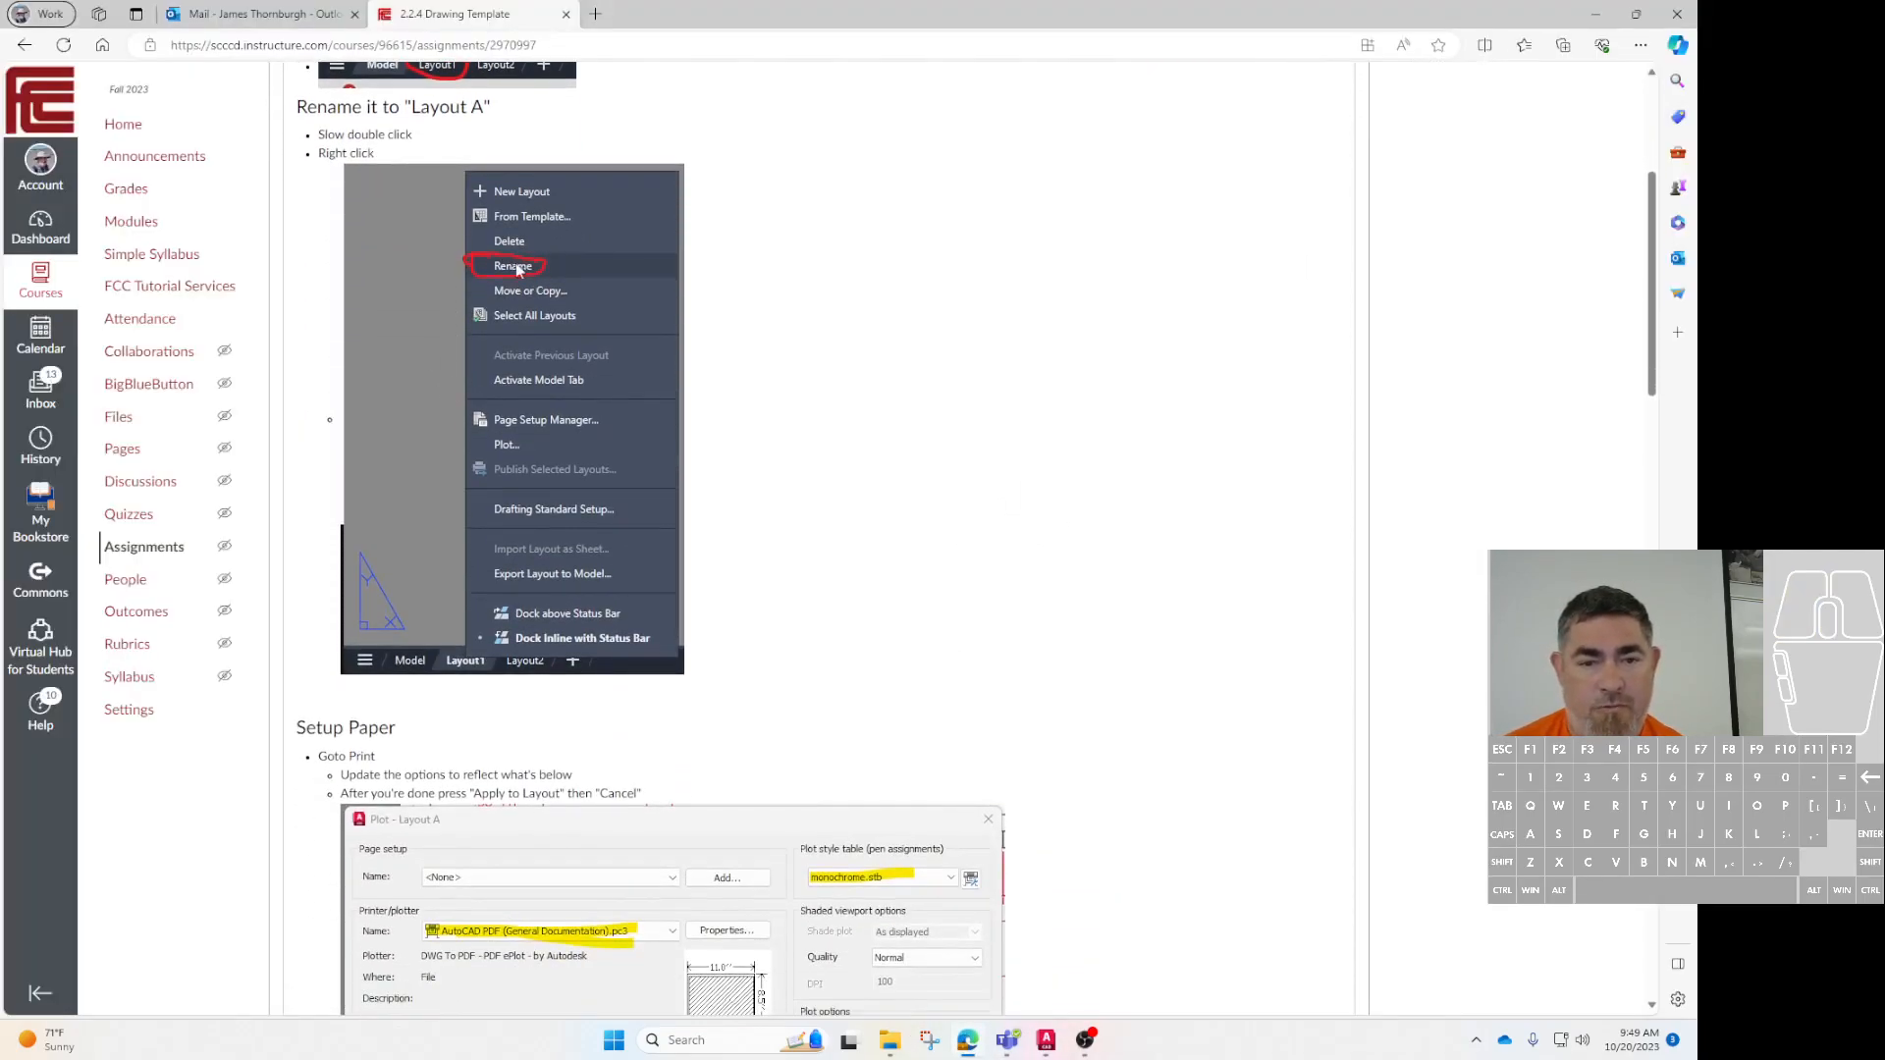
pyautogui.click(1045, 1042)
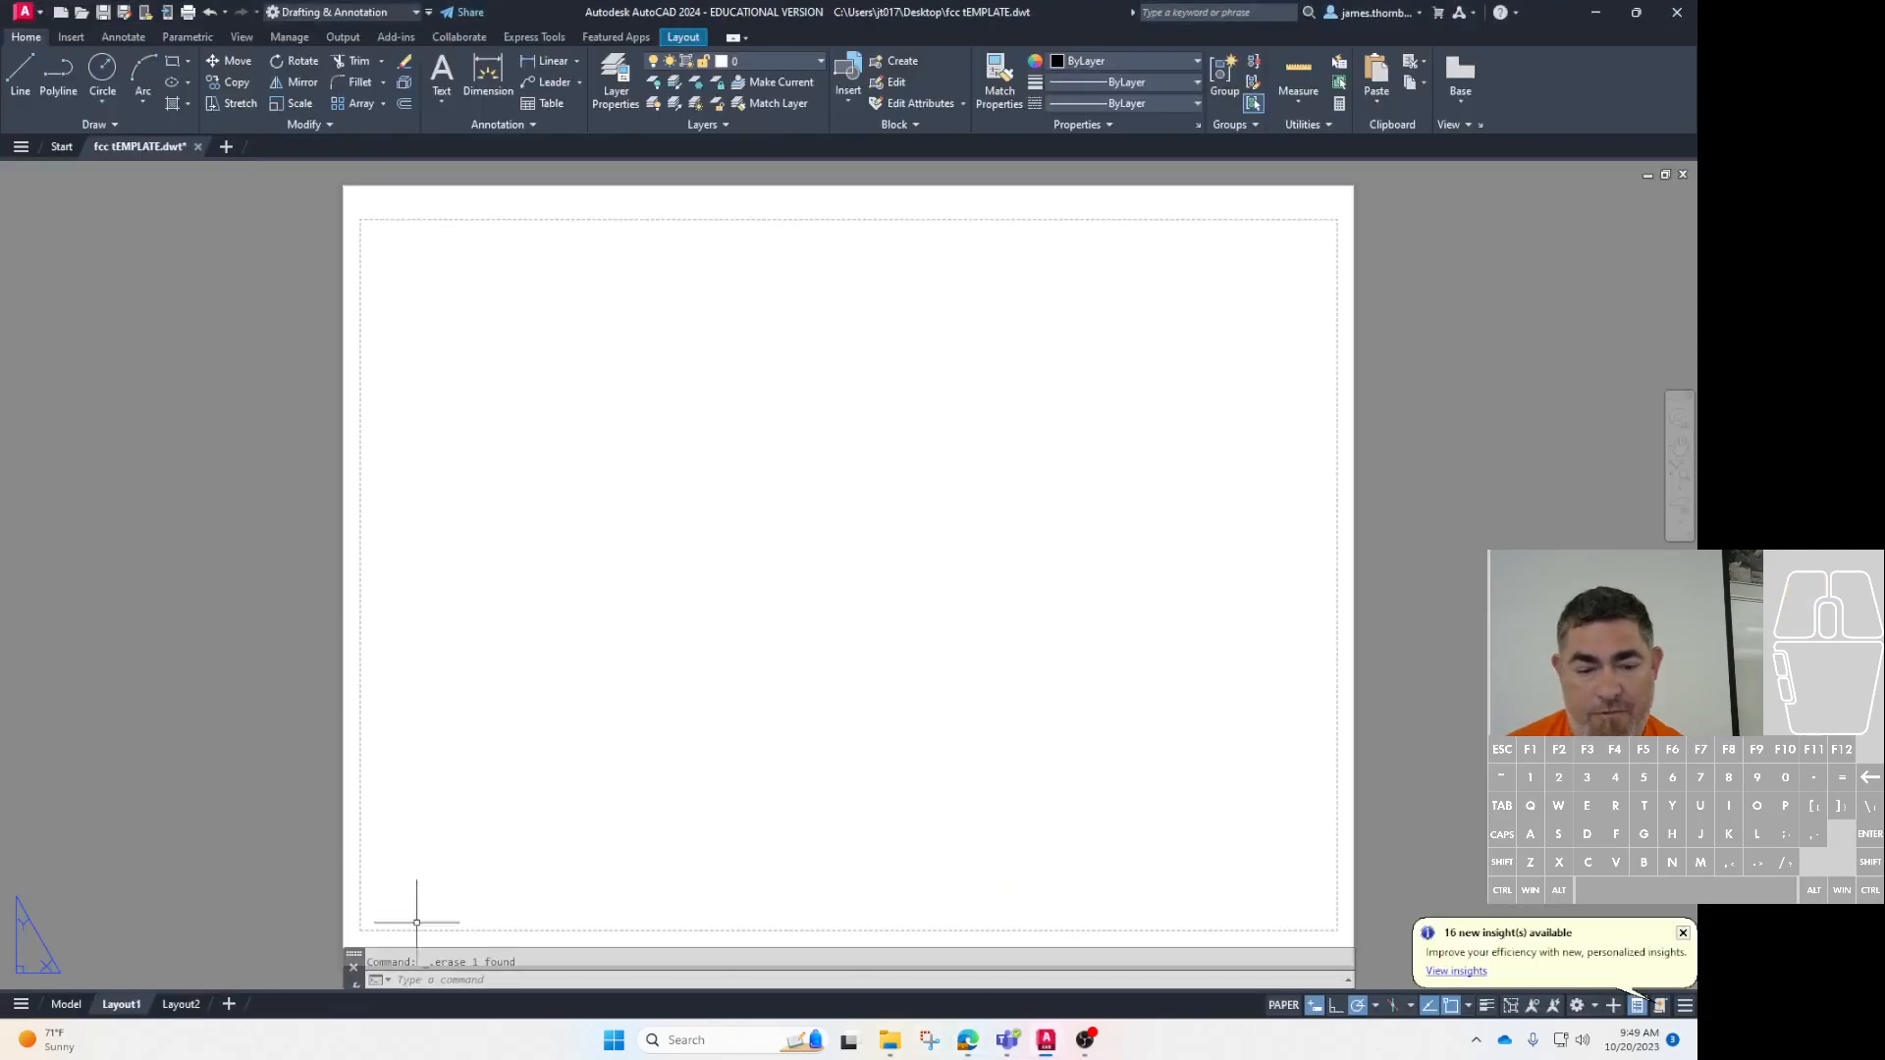
pyautogui.click(123, 1006)
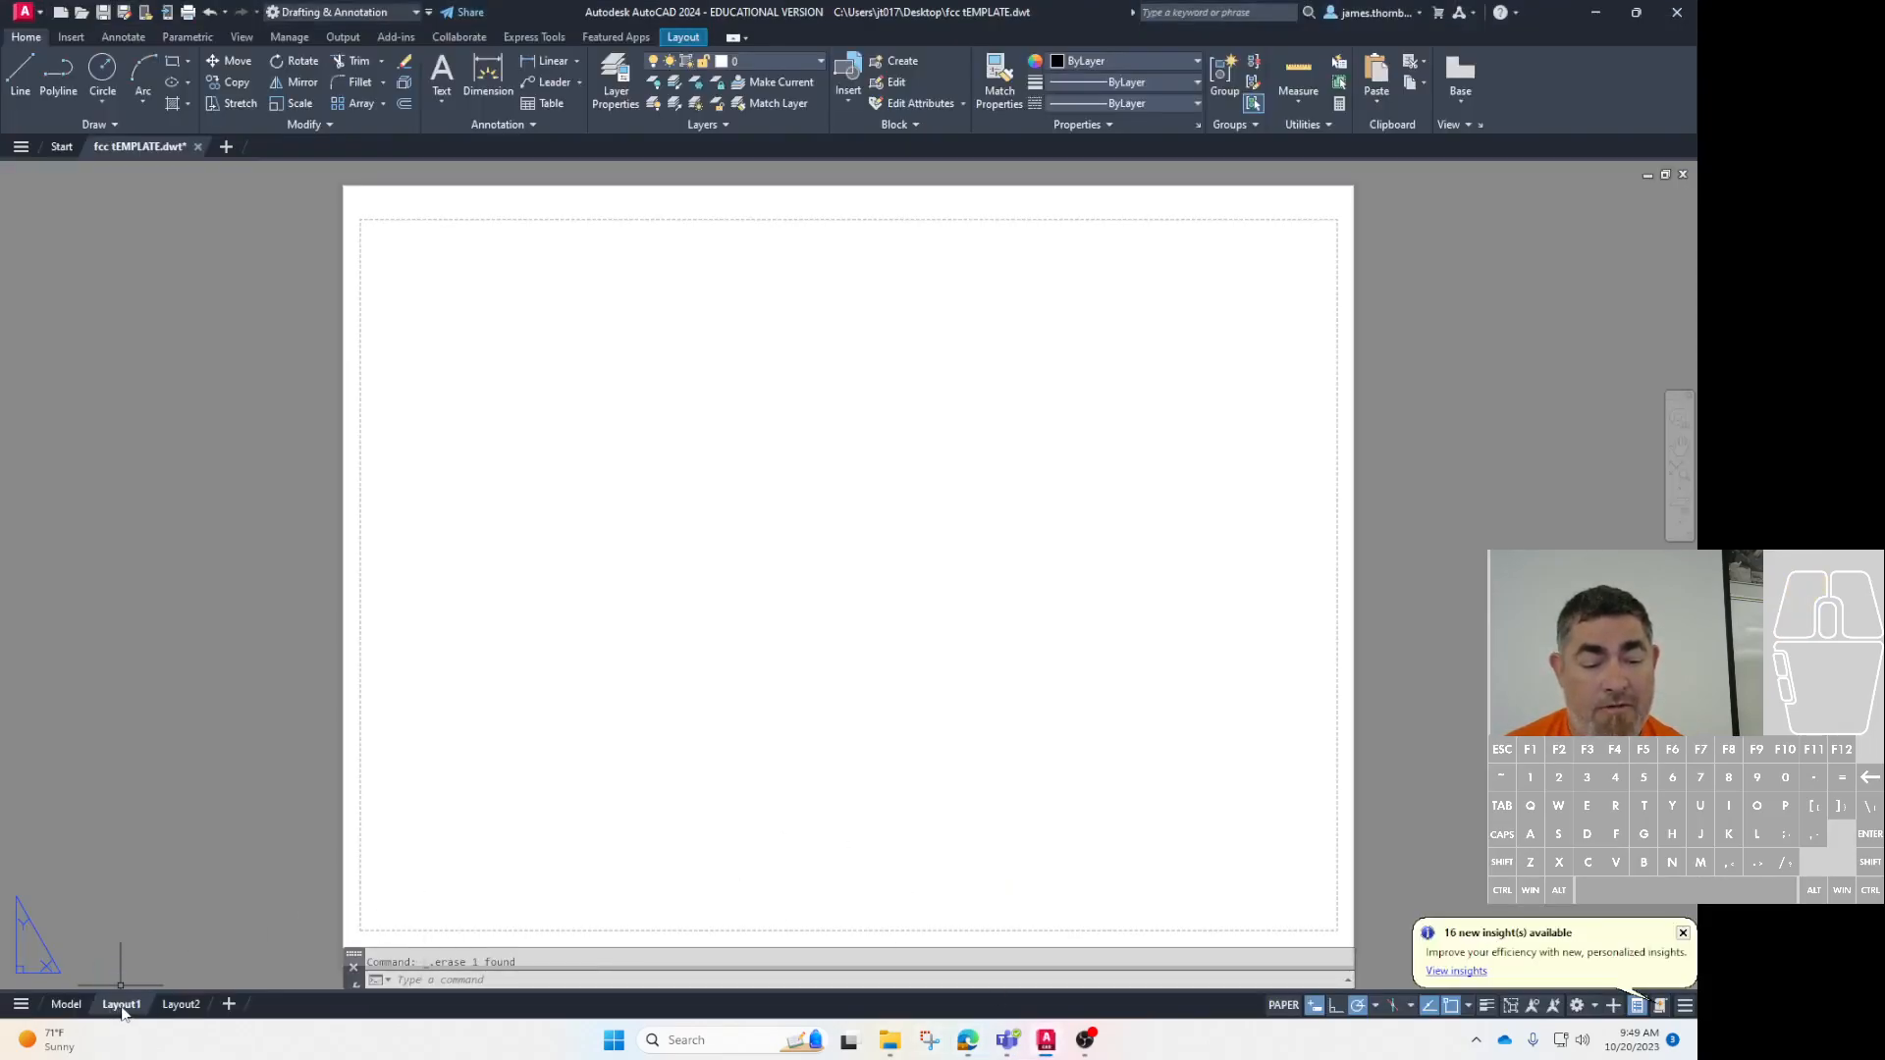
pyautogui.click(124, 1009)
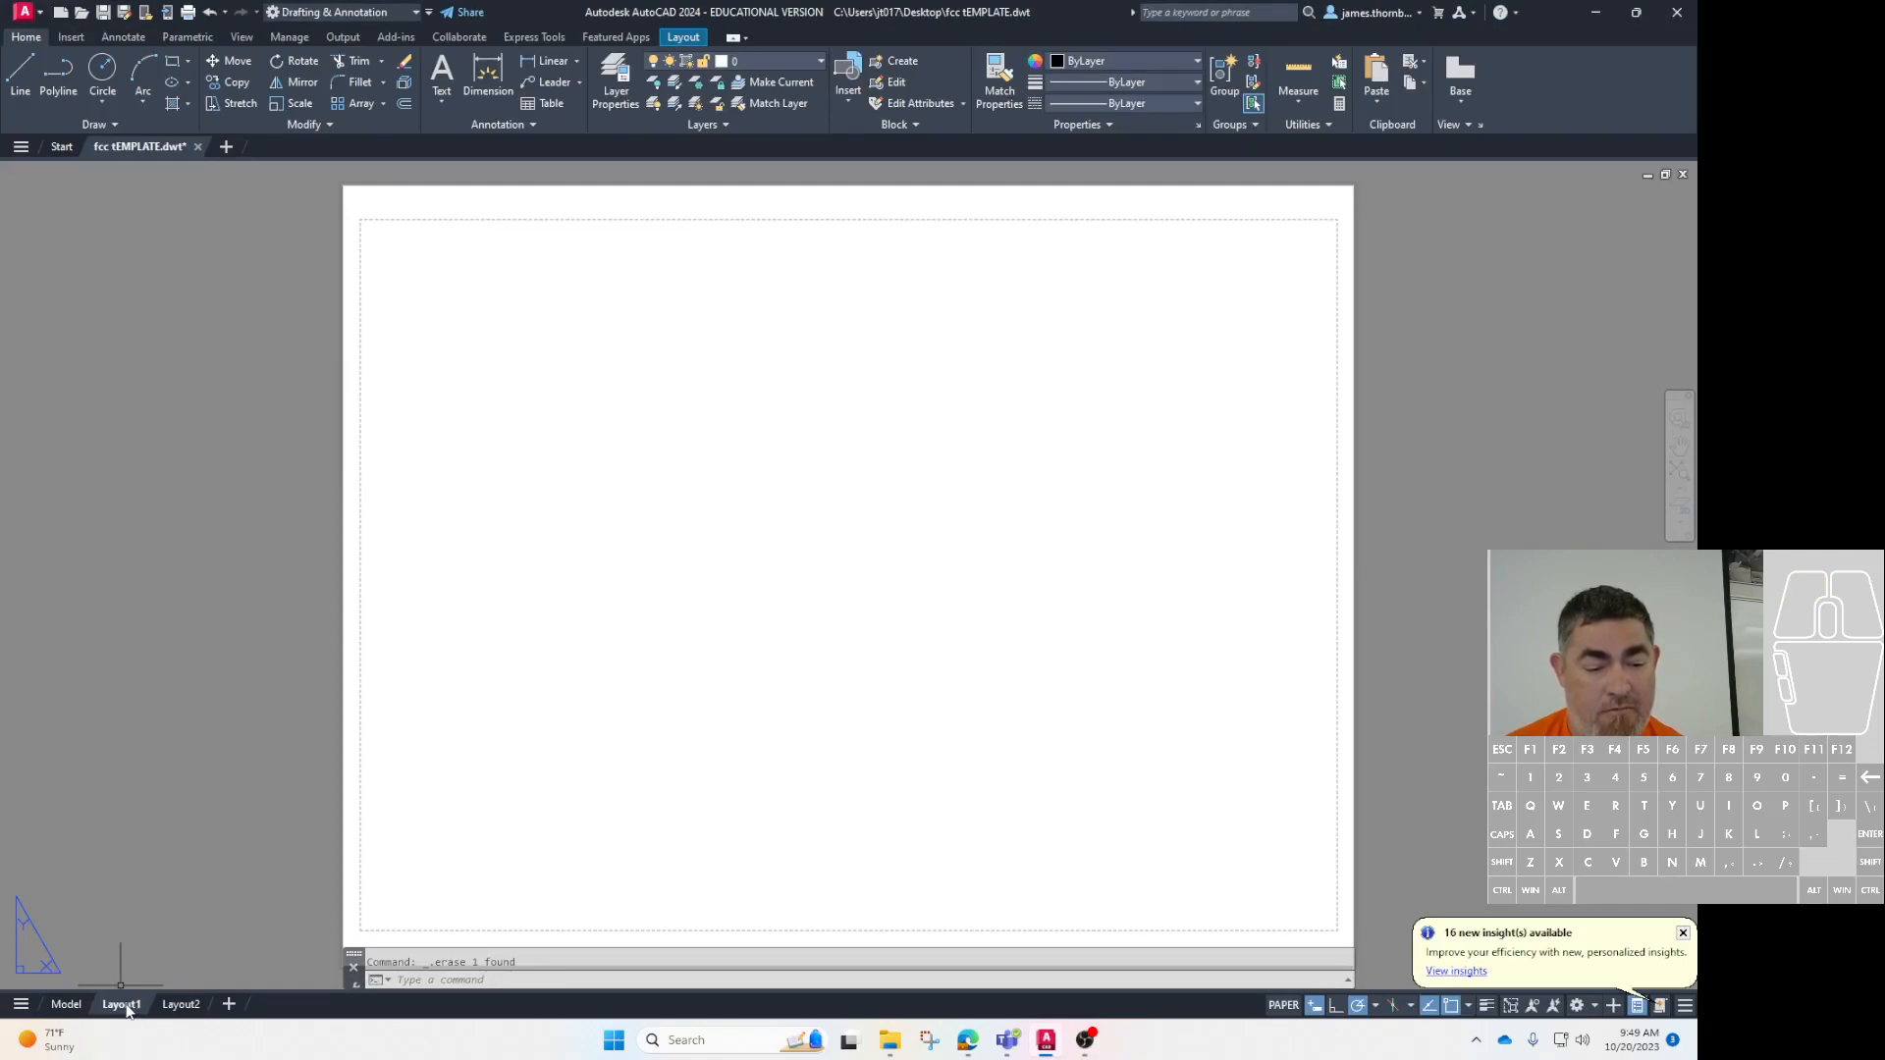
pyautogui.rightClick(122, 1006)
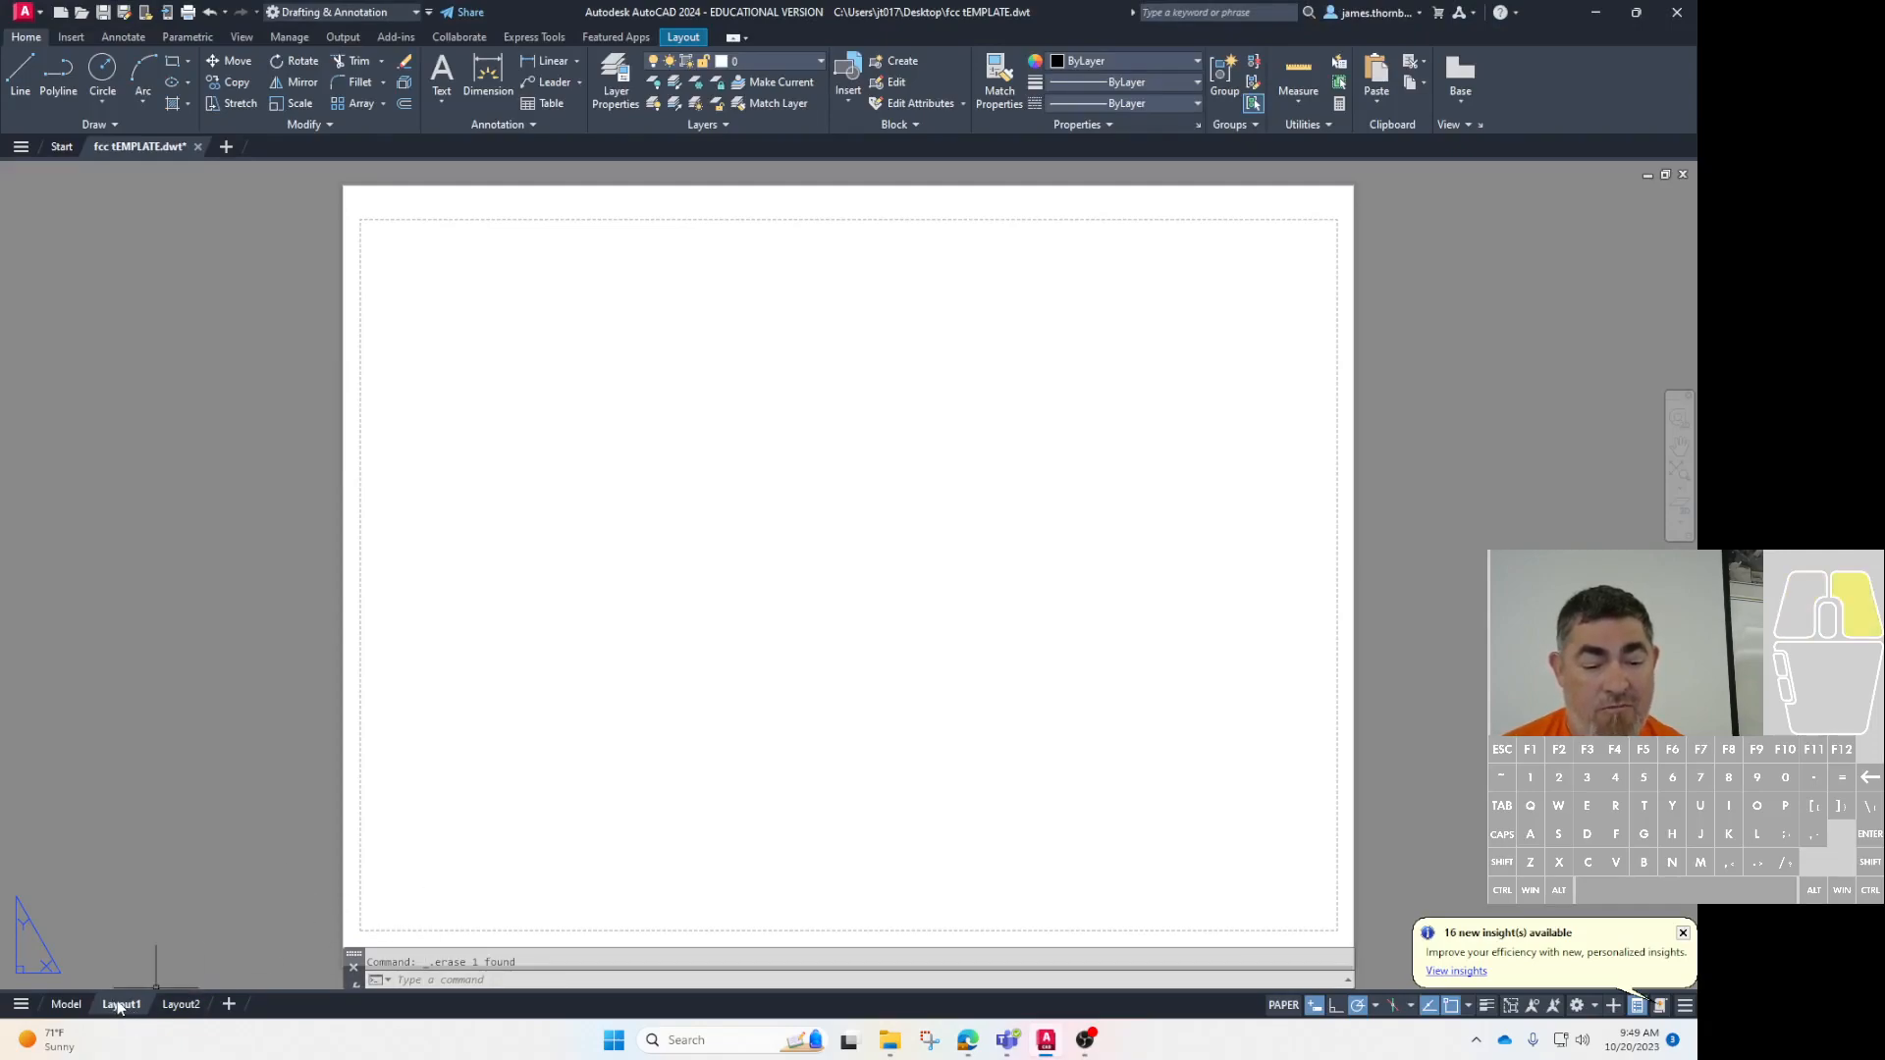
pyautogui.click(212, 636)
pyautogui.click(141, 1007)
pyautogui.press('BackSpace')
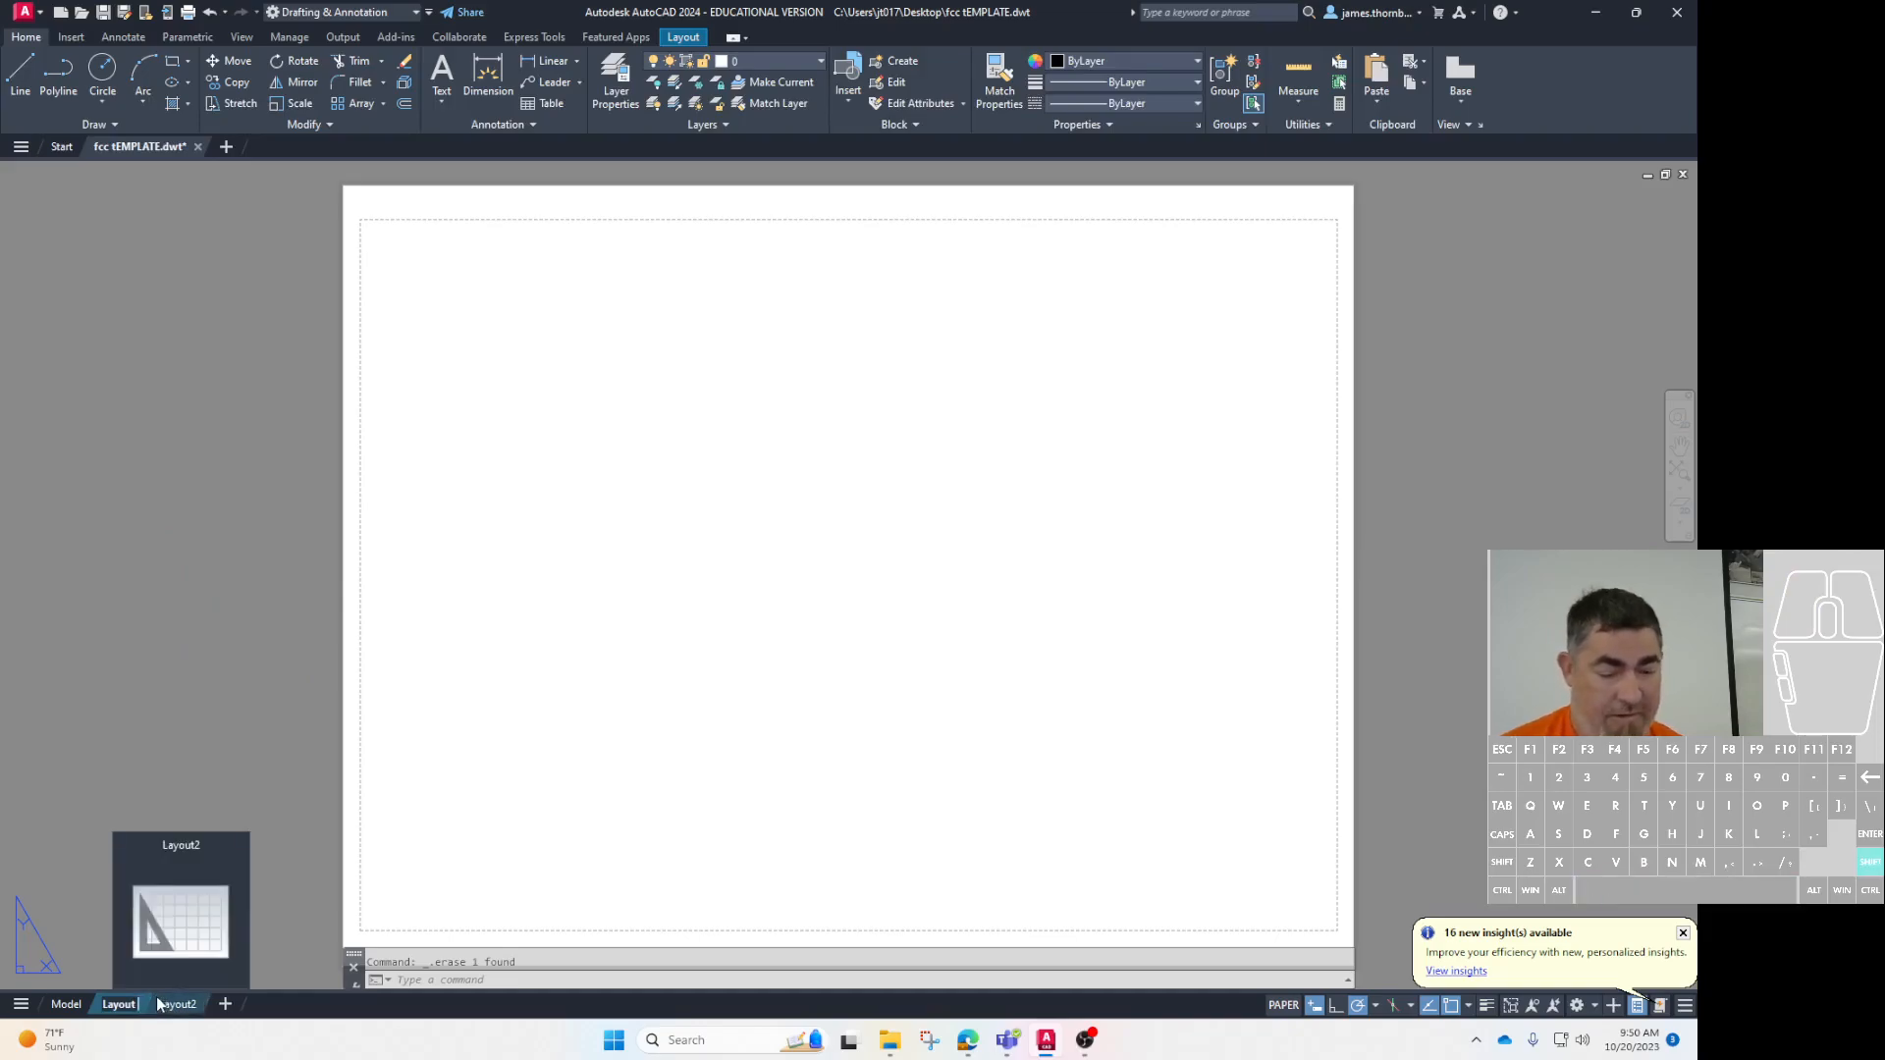
pyautogui.write('A')
pyautogui.click(203, 923)
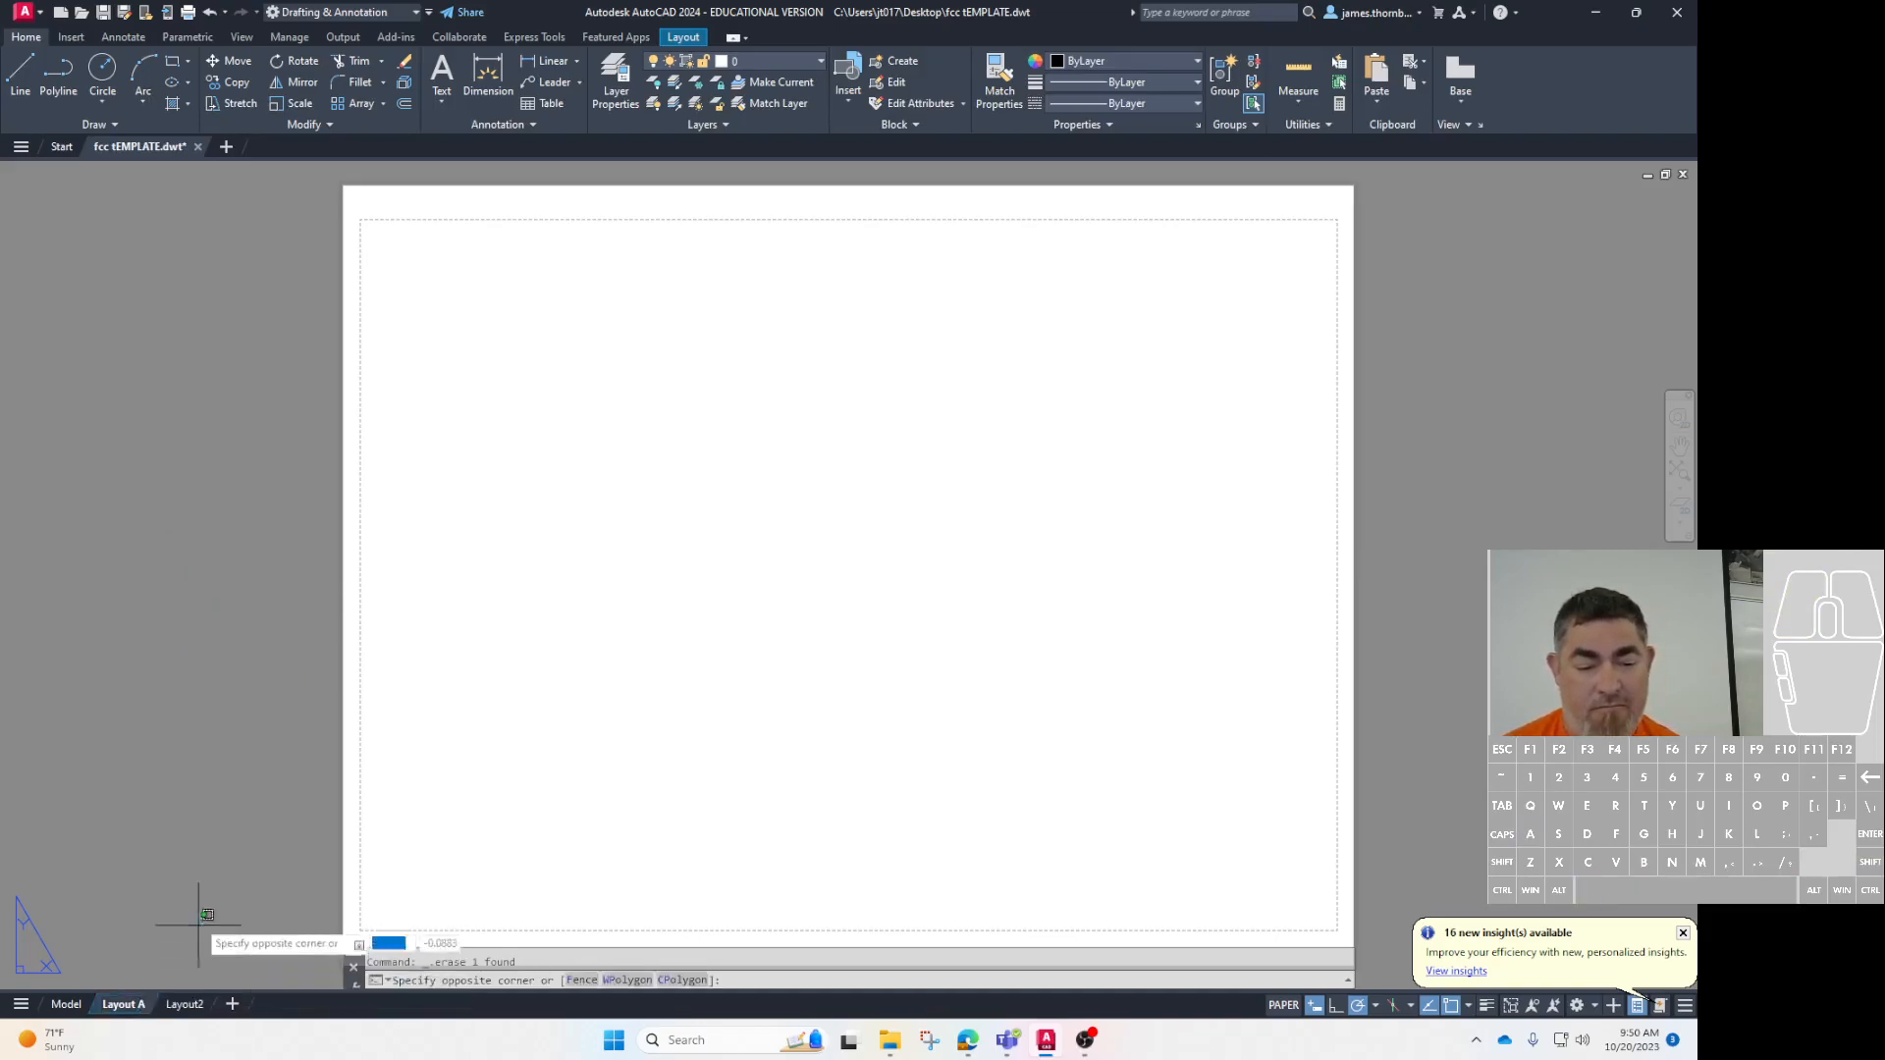
pyautogui.rightClick(191, 1016)
pyautogui.click(81, 803)
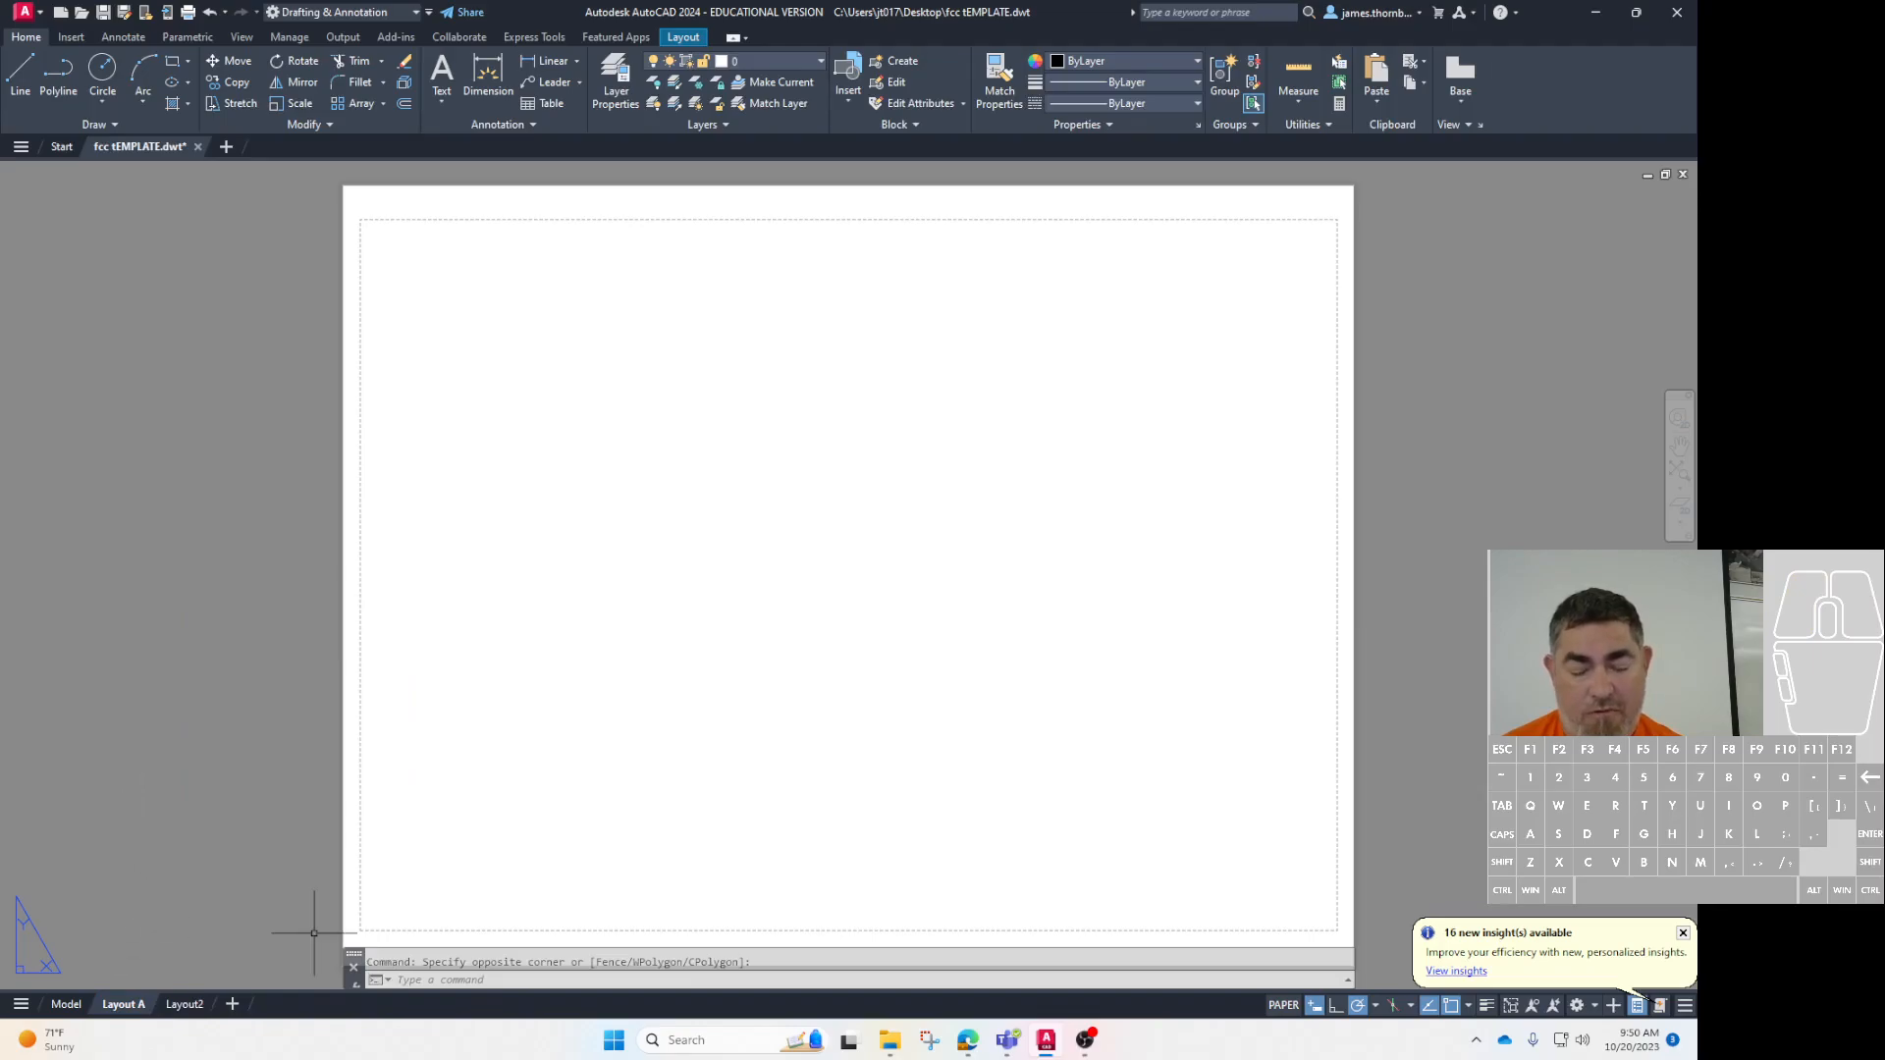
# Review the assignment page's Layout A instructions in the browser, covering paper setup, titleblock dimensions, text heights, company name and optional fields
pyautogui.click(967, 1039)
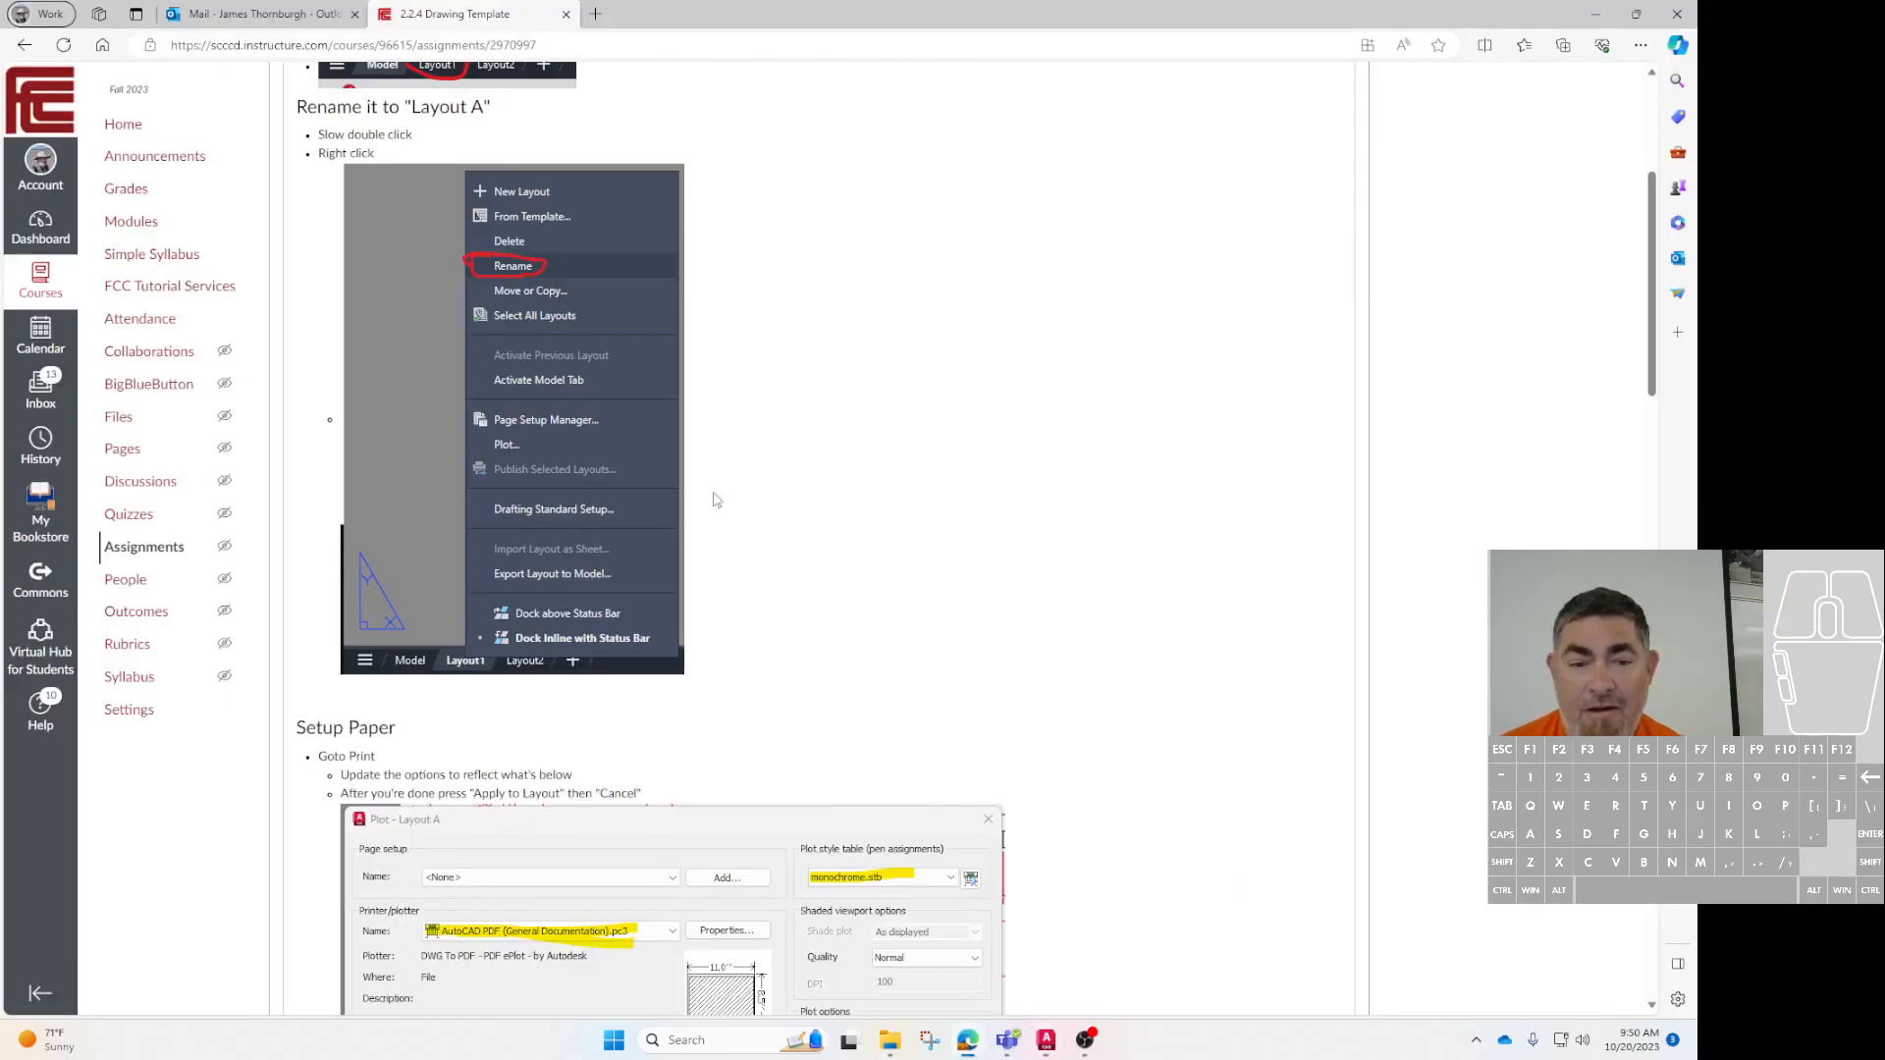
pyautogui.scroll(-9, 522, 656)
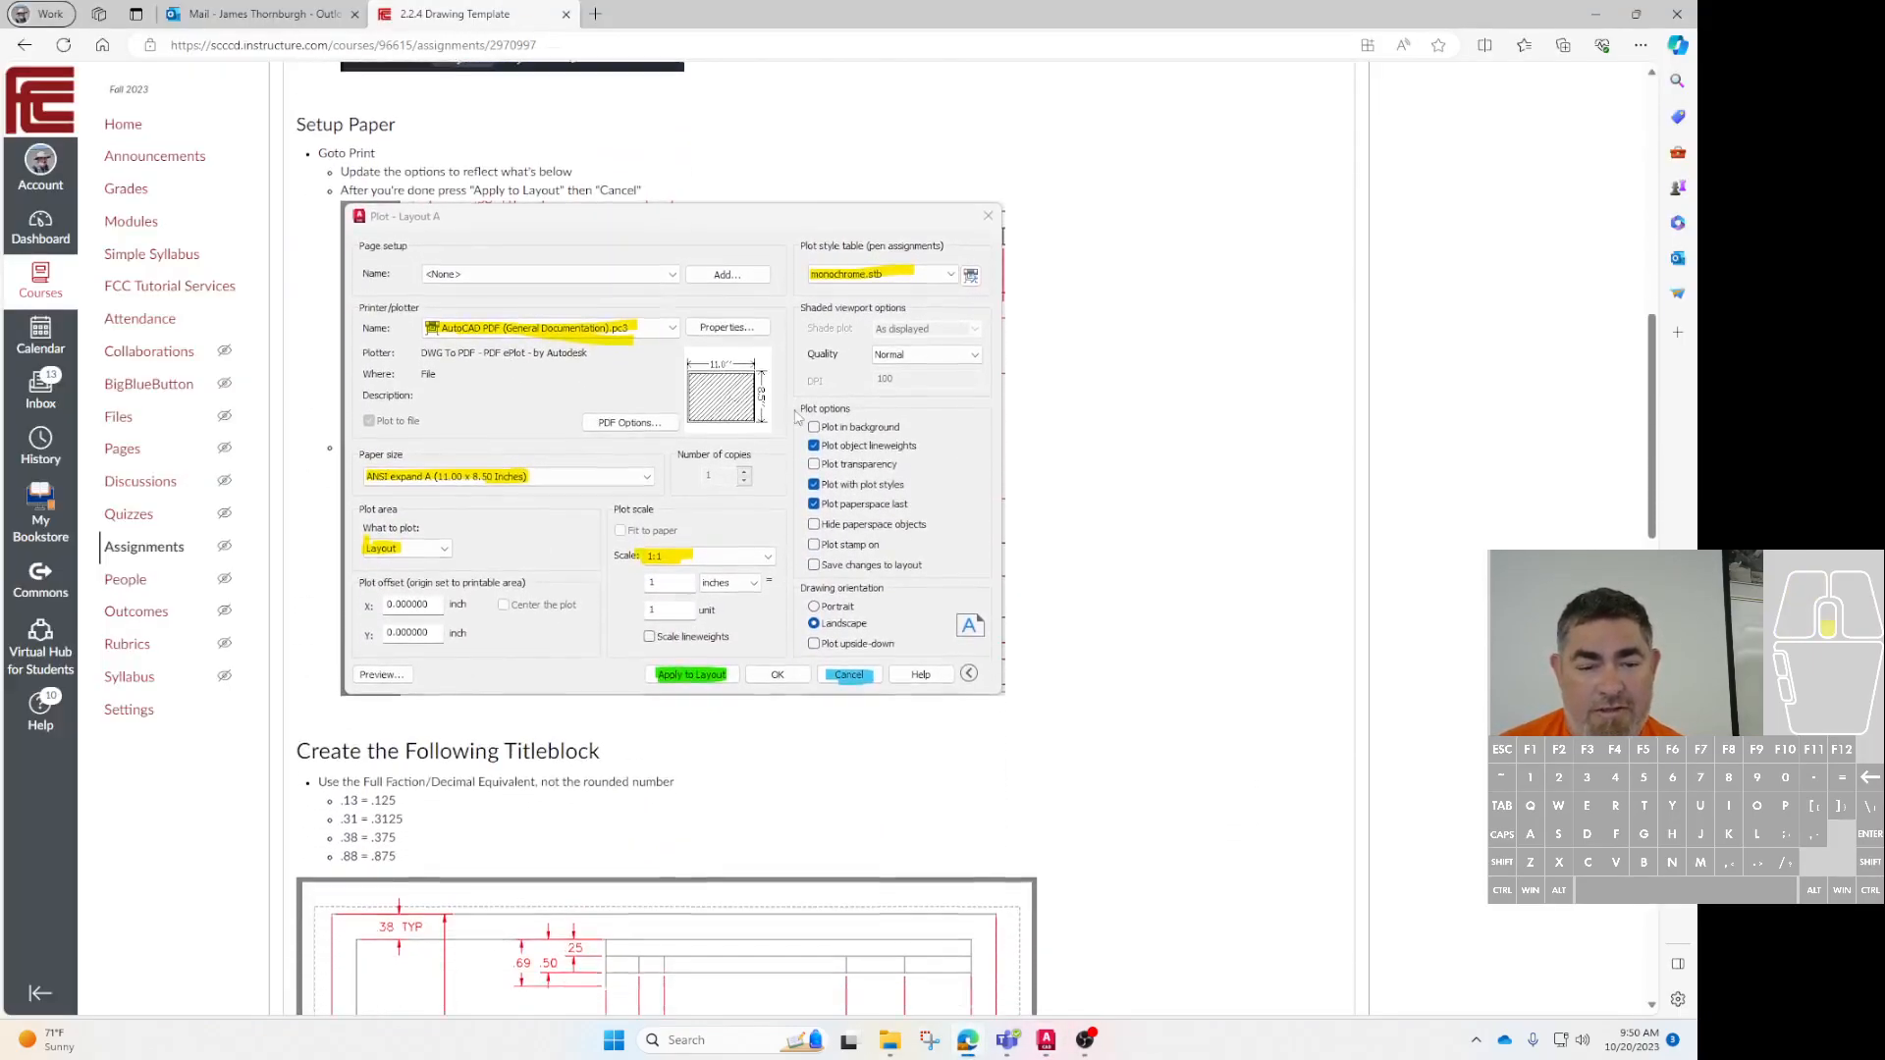
pyautogui.scroll(-4, 605, 489)
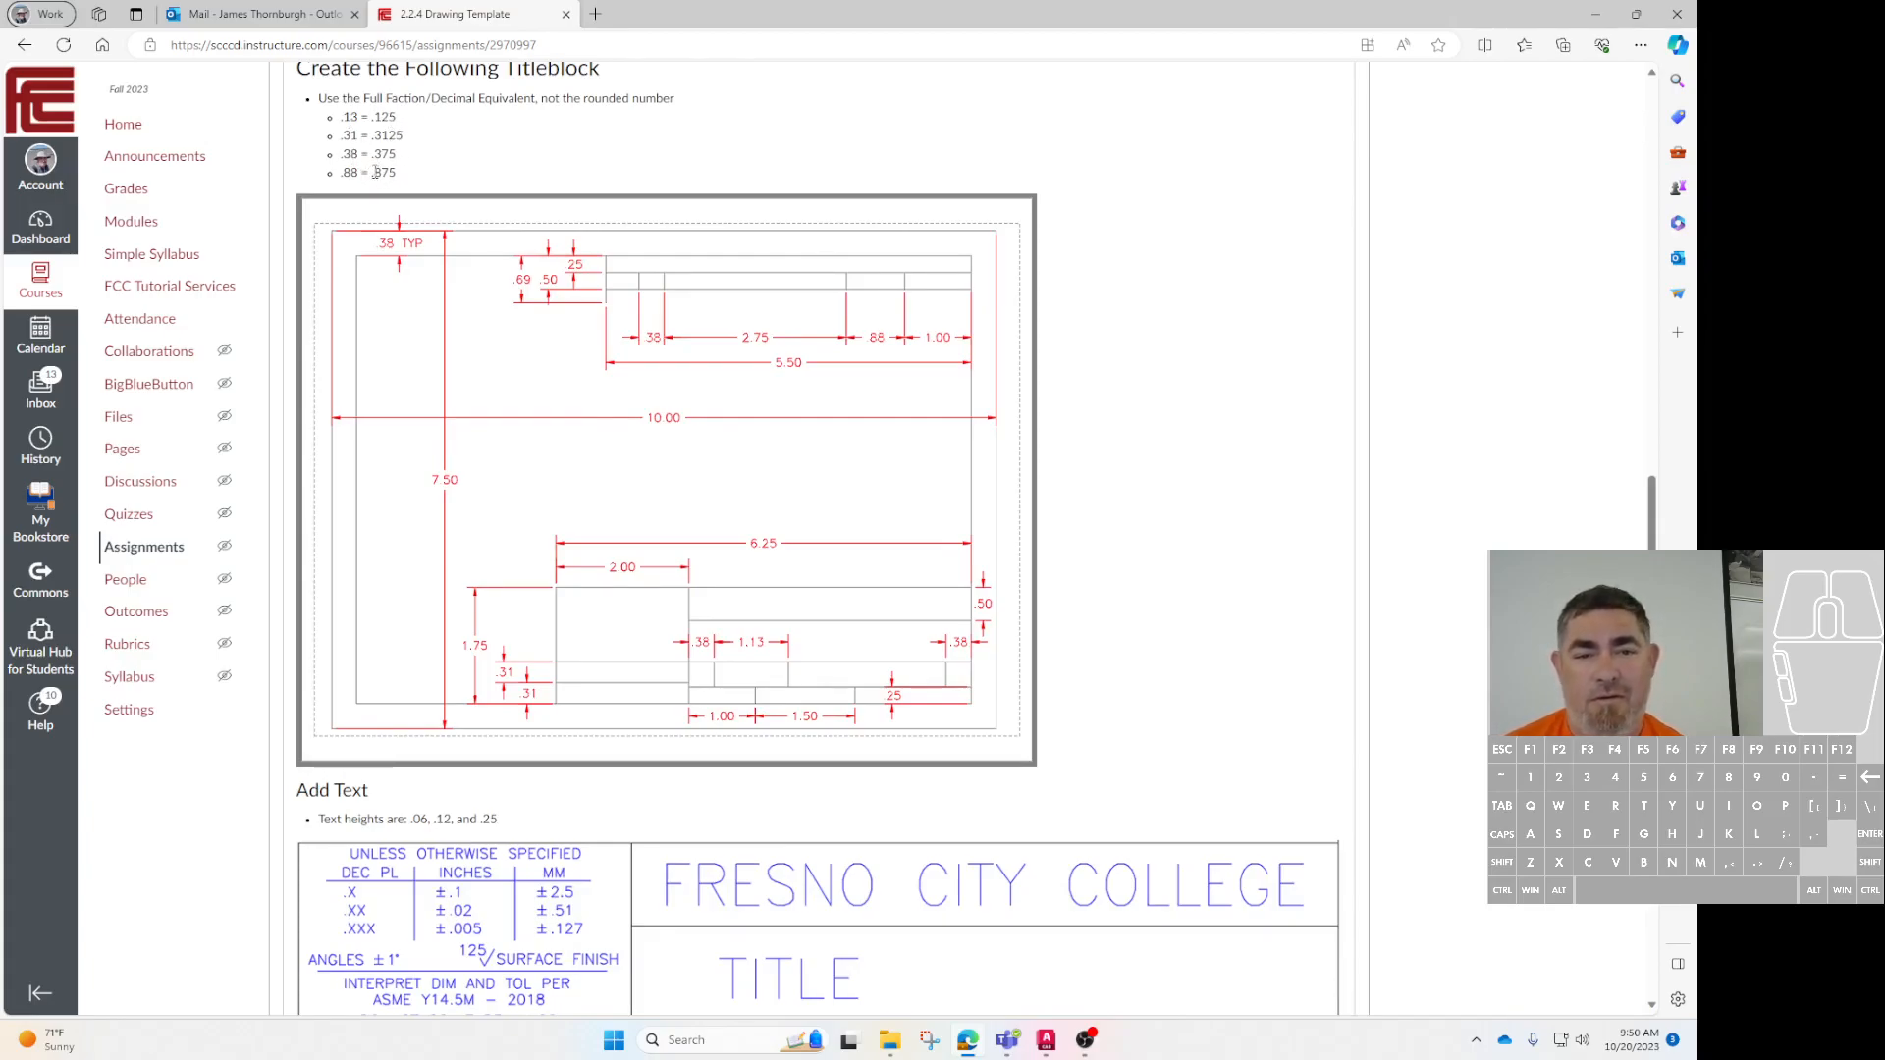
pyautogui.scroll(-2, 710, 576)
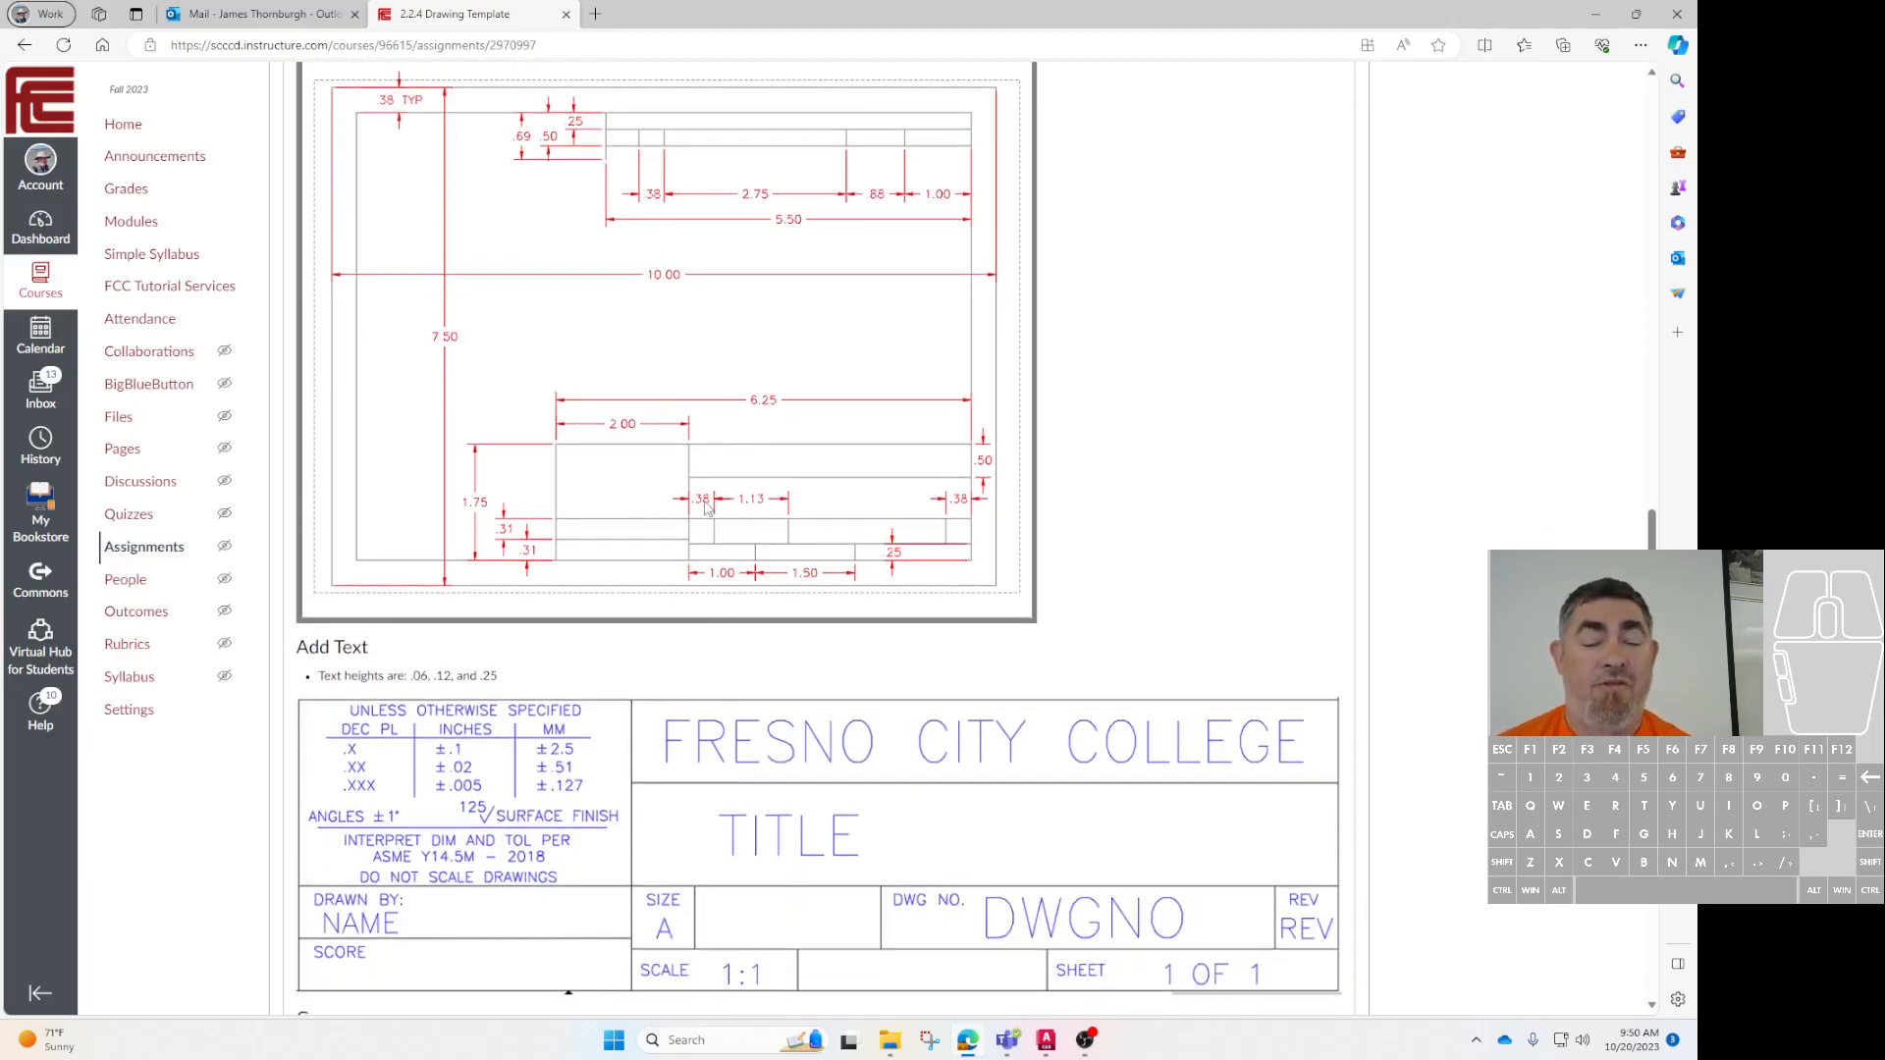
pyautogui.scroll(-2, 711, 503)
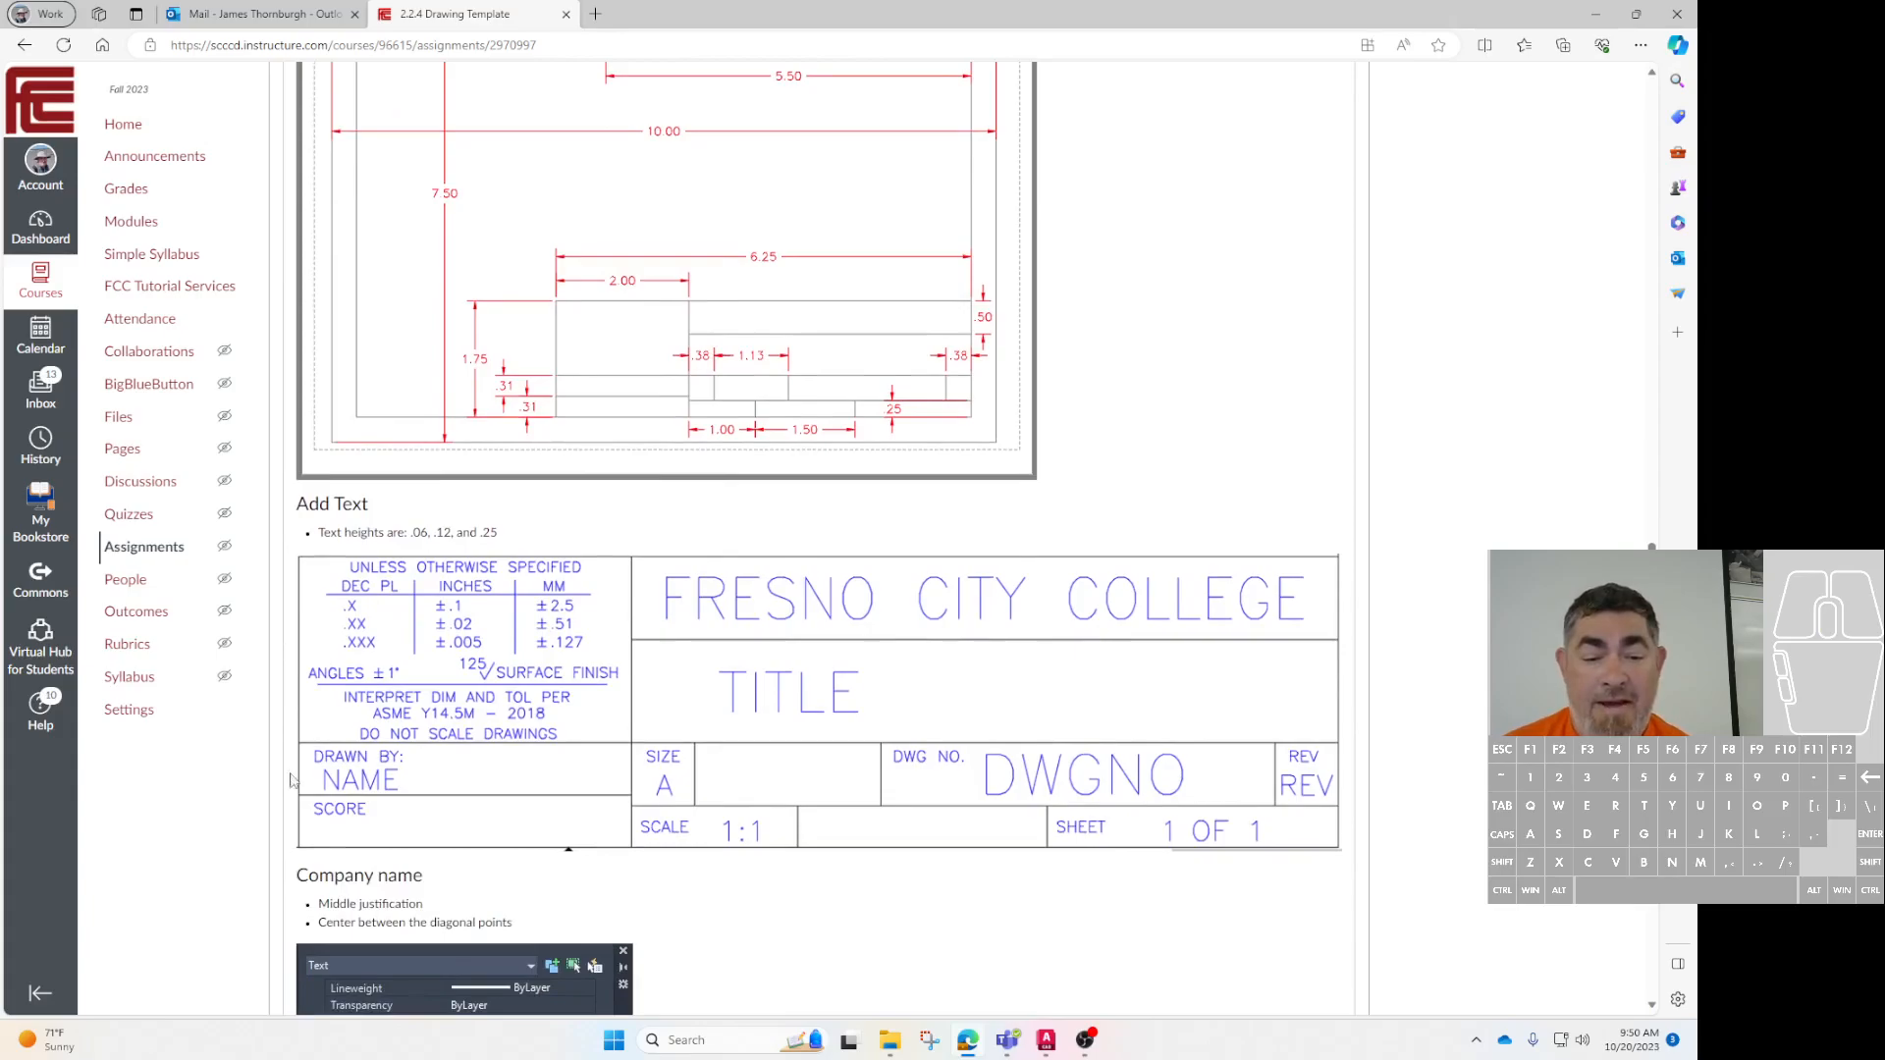
pyautogui.doubleClick(420, 533)
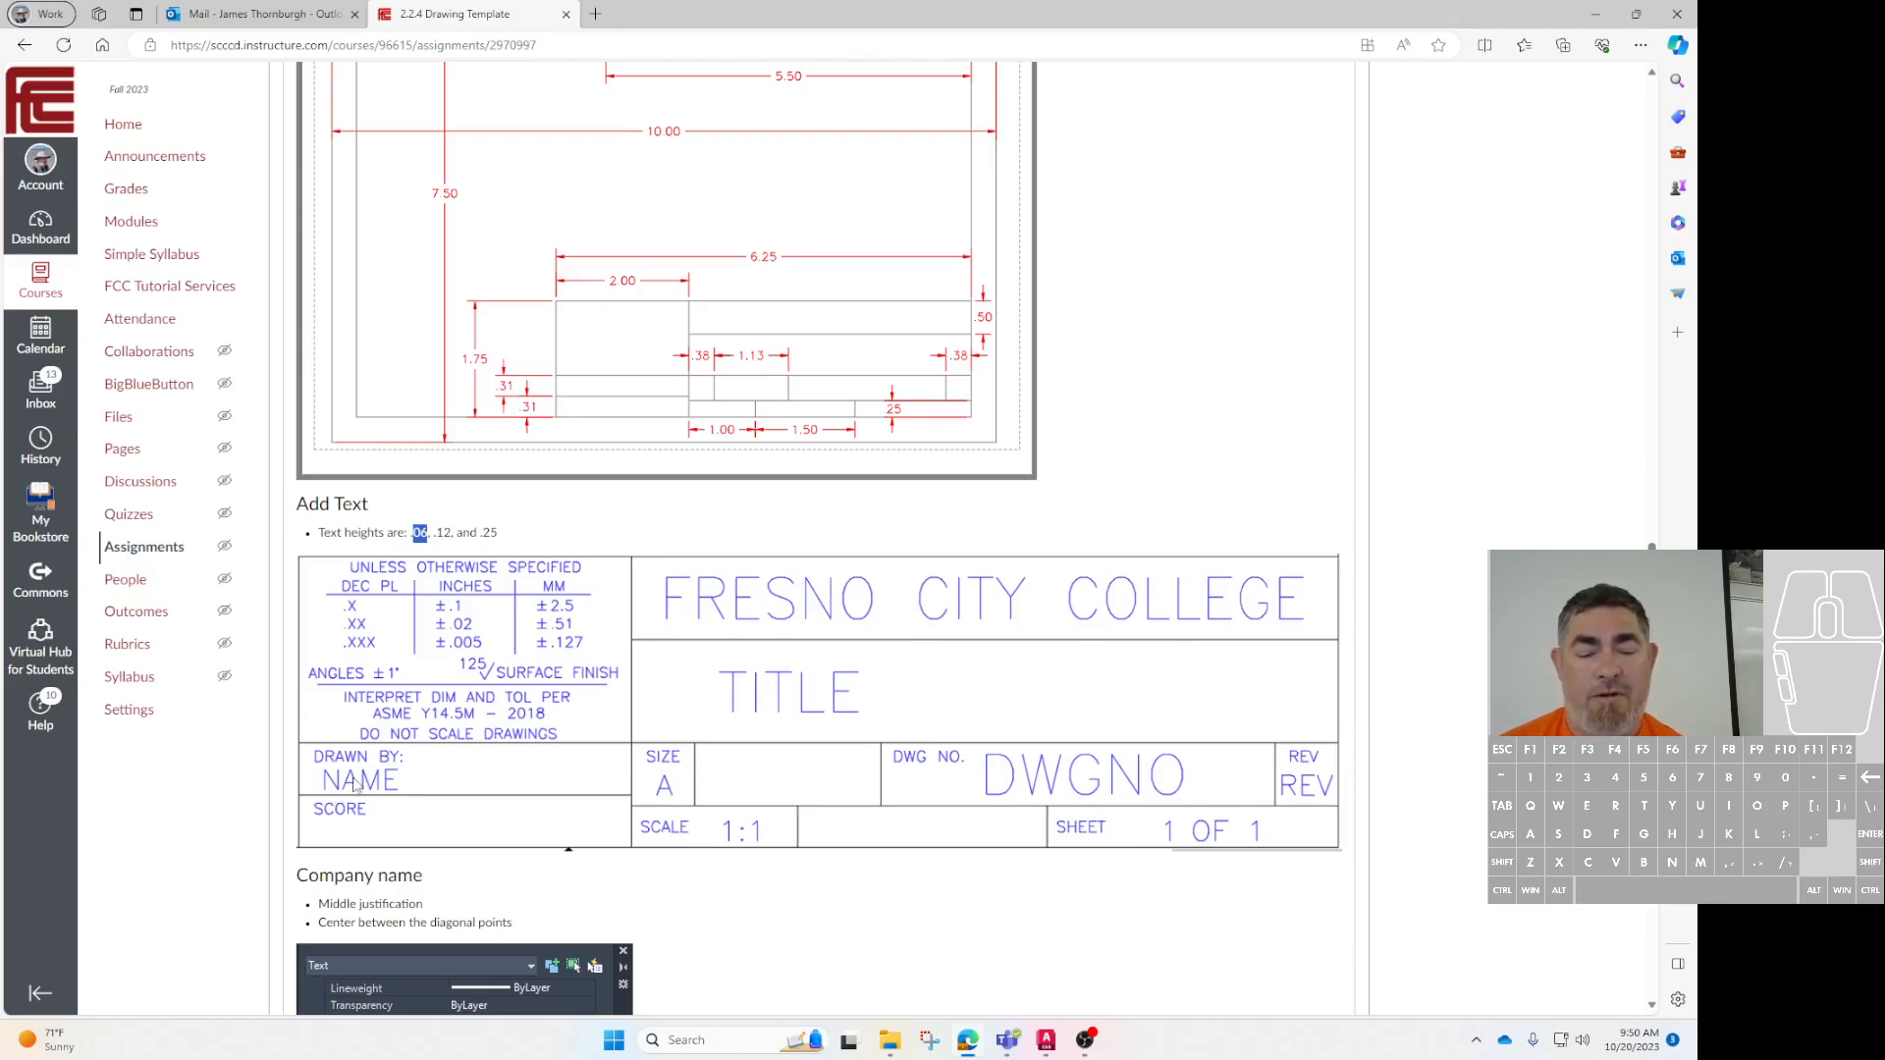
pyautogui.scroll(-4, 356, 782)
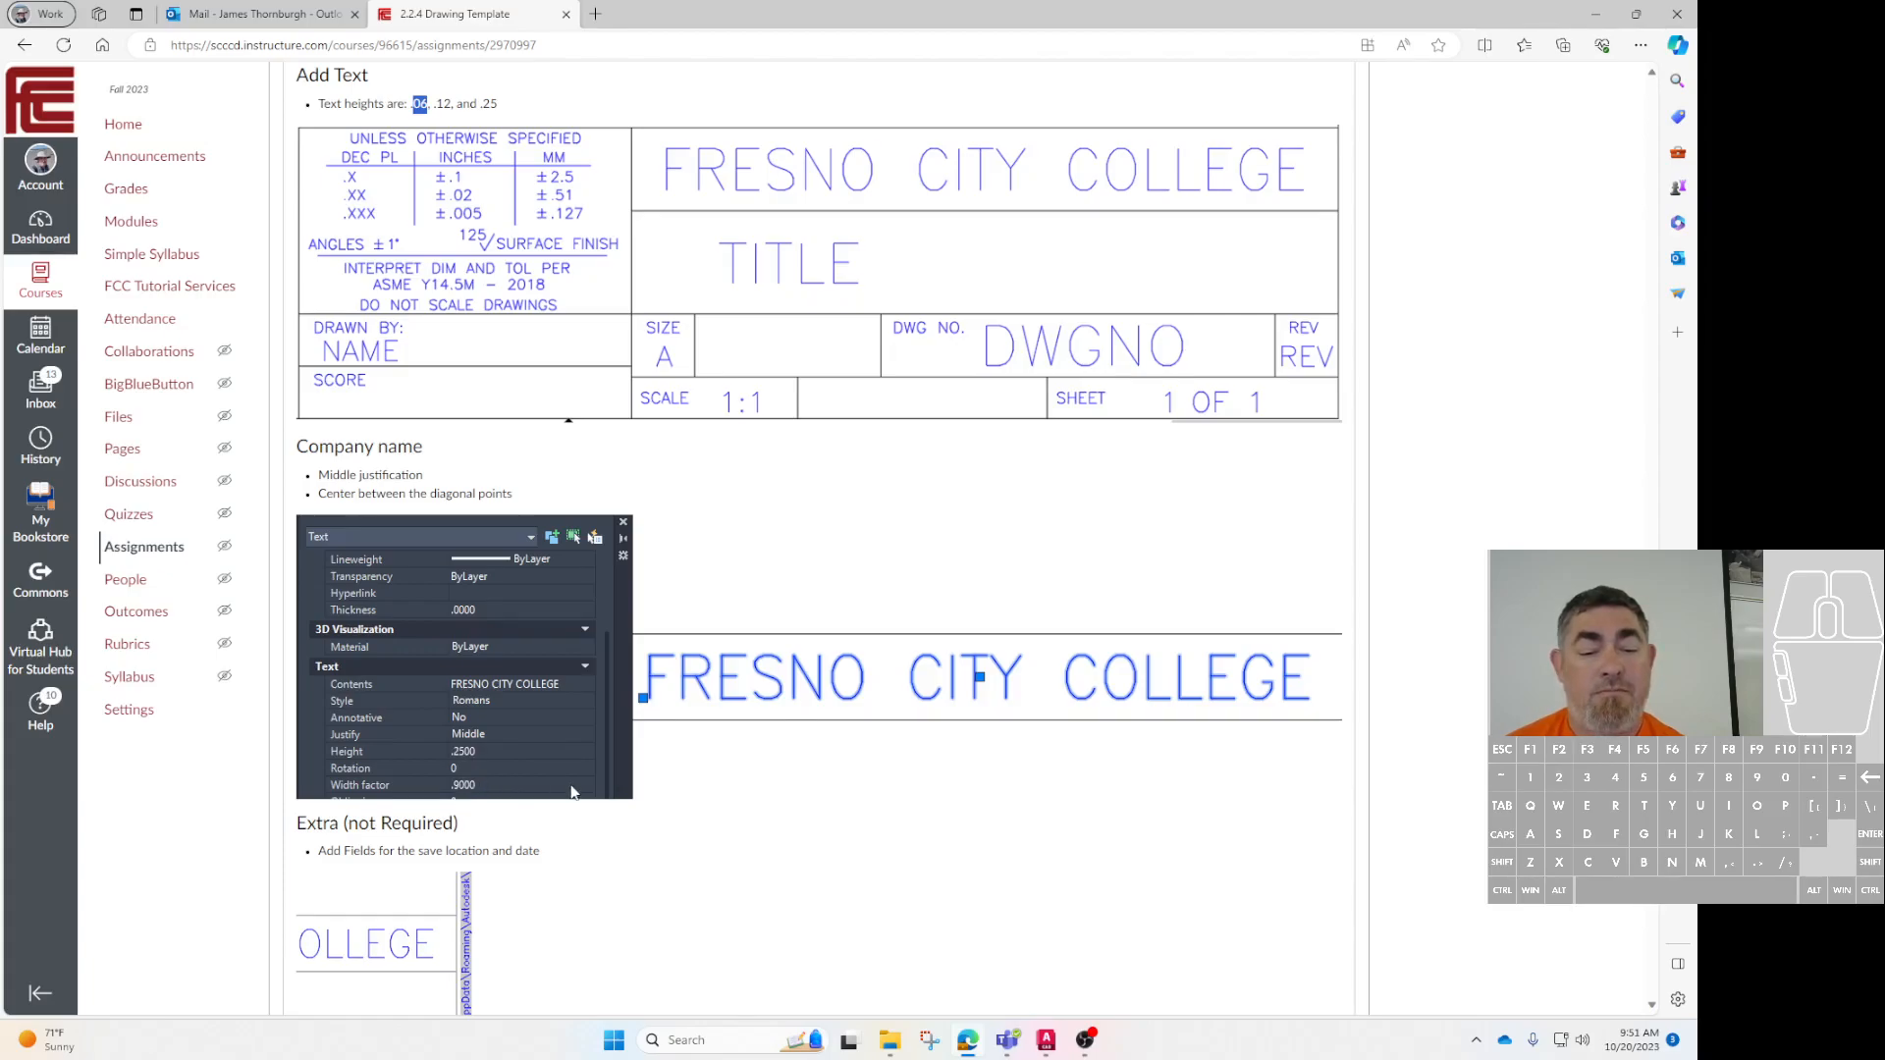
pyautogui.scroll(-4, 456, 794)
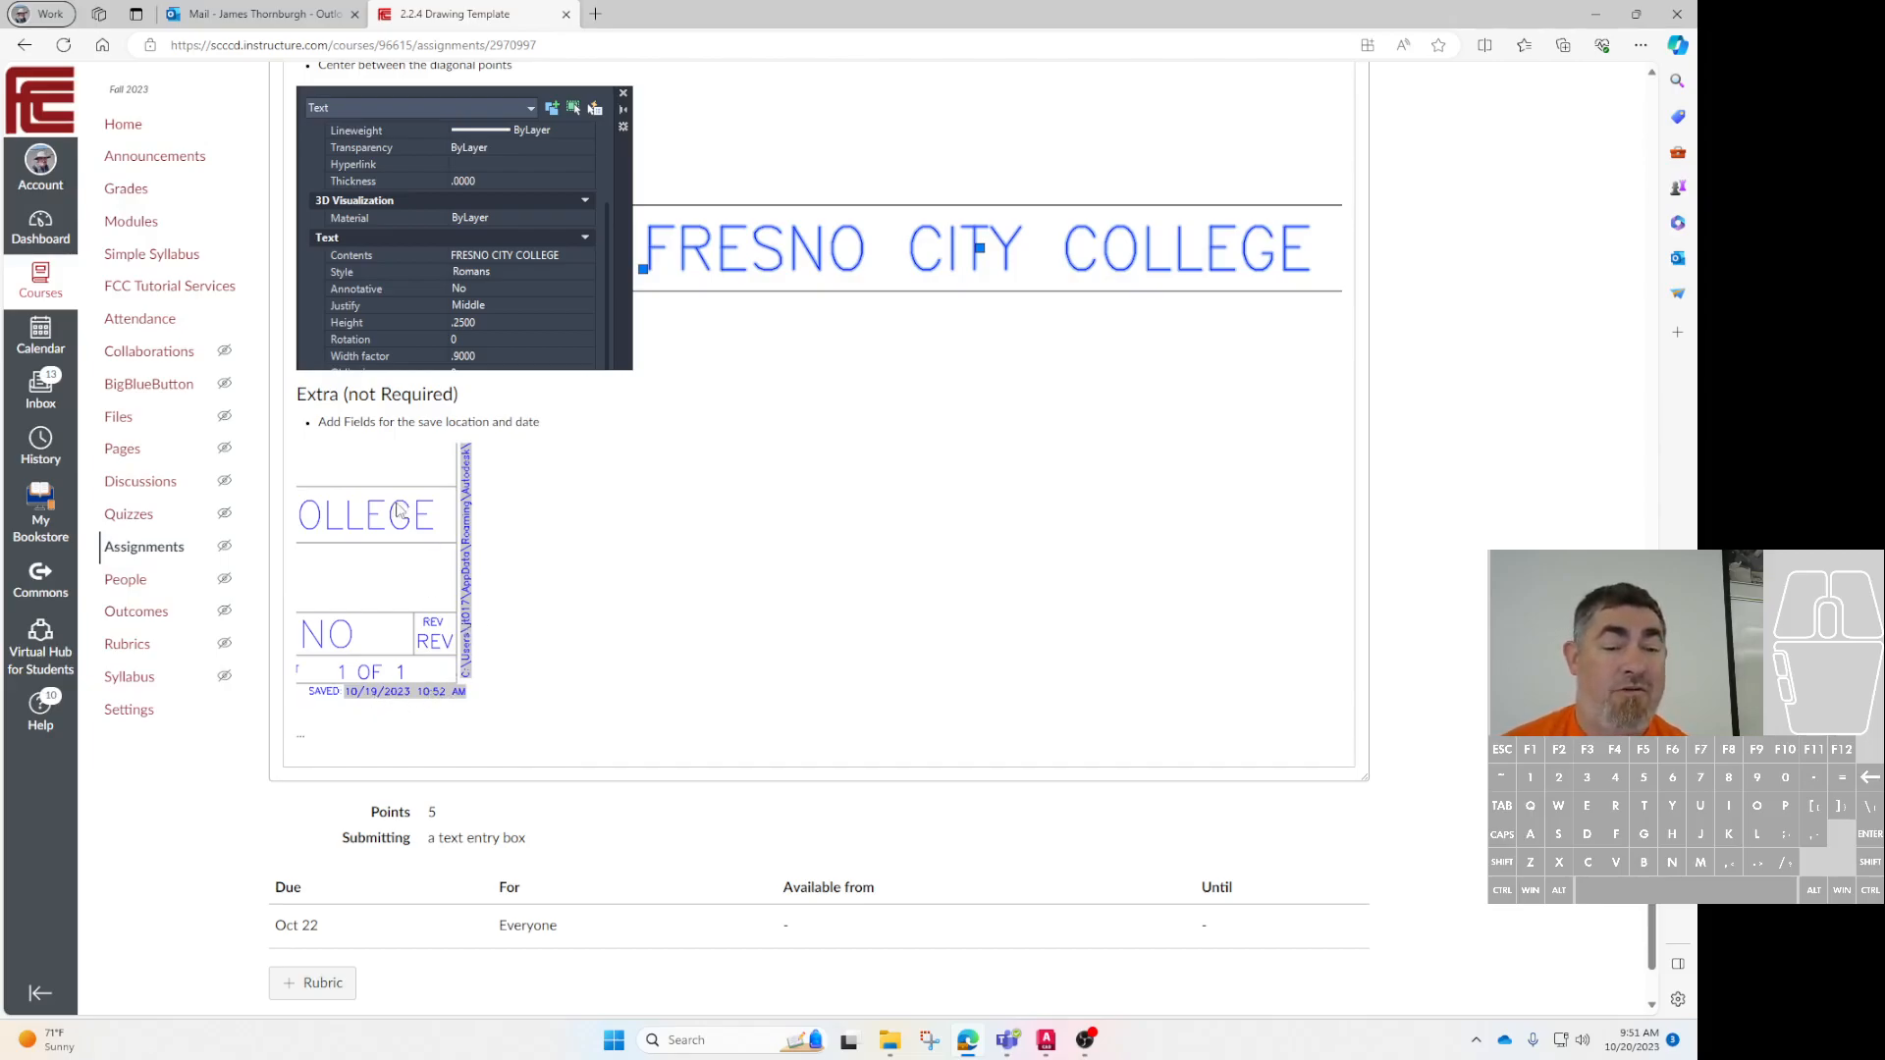
pyautogui.scroll(1, 725, 696)
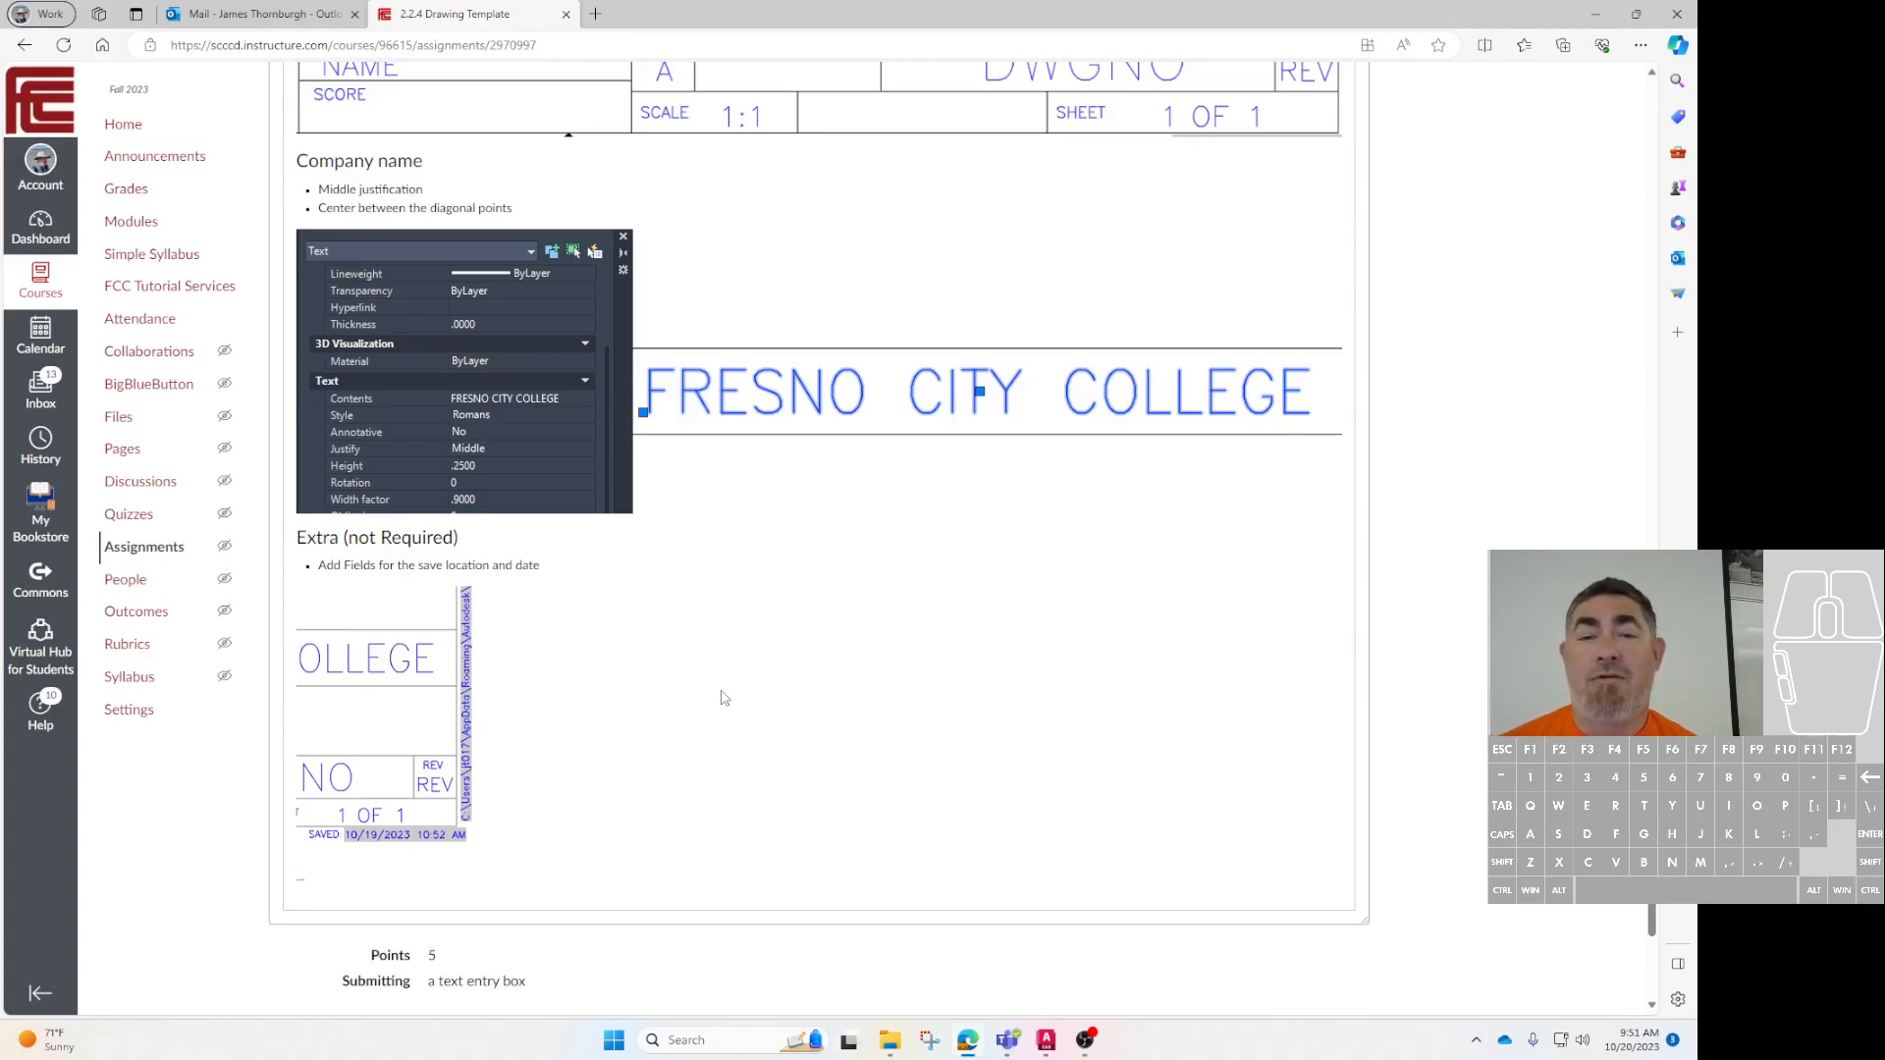
pyautogui.scroll(-3, 752, 667)
pyautogui.scroll(20, 766, 638)
pyautogui.scroll(3, 721, 351)
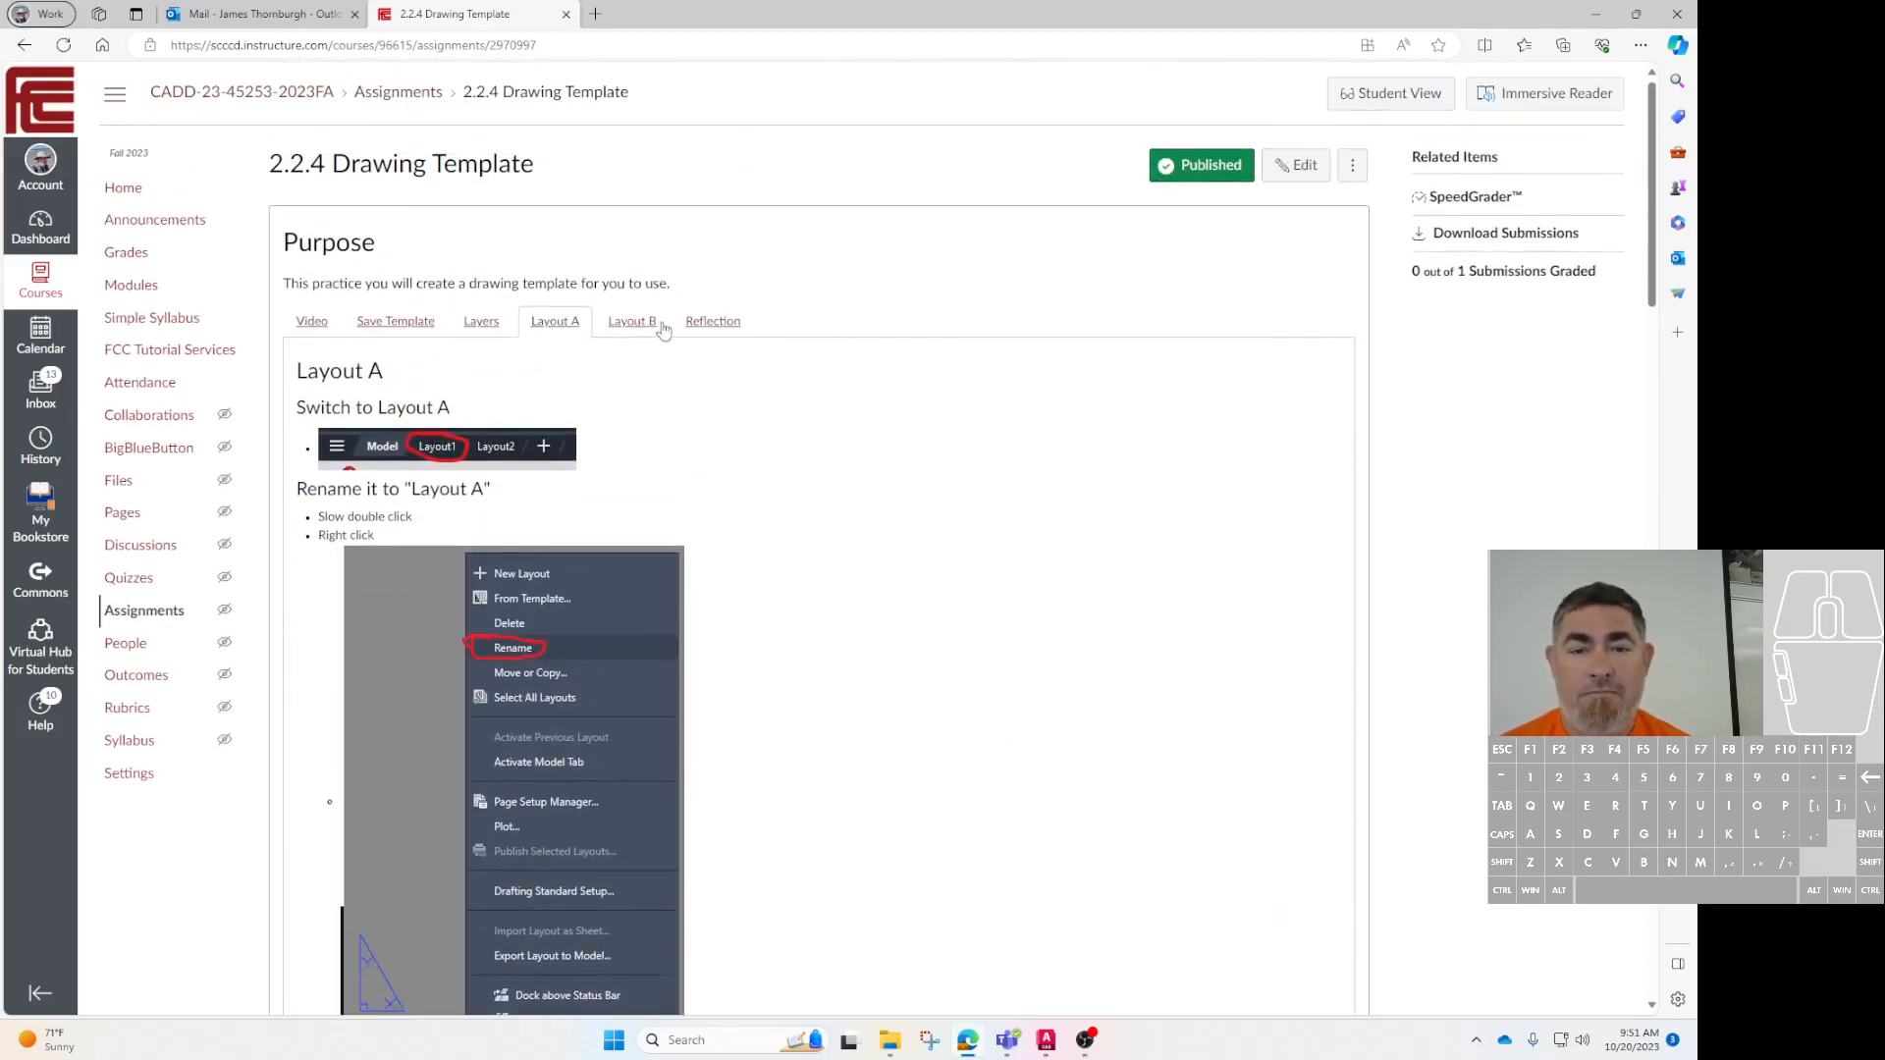
# Review the assignment's Layout B instructions on copying the layout, paper setup and titleblock stretching, plus the Reflection requirements
pyautogui.click(666, 321)
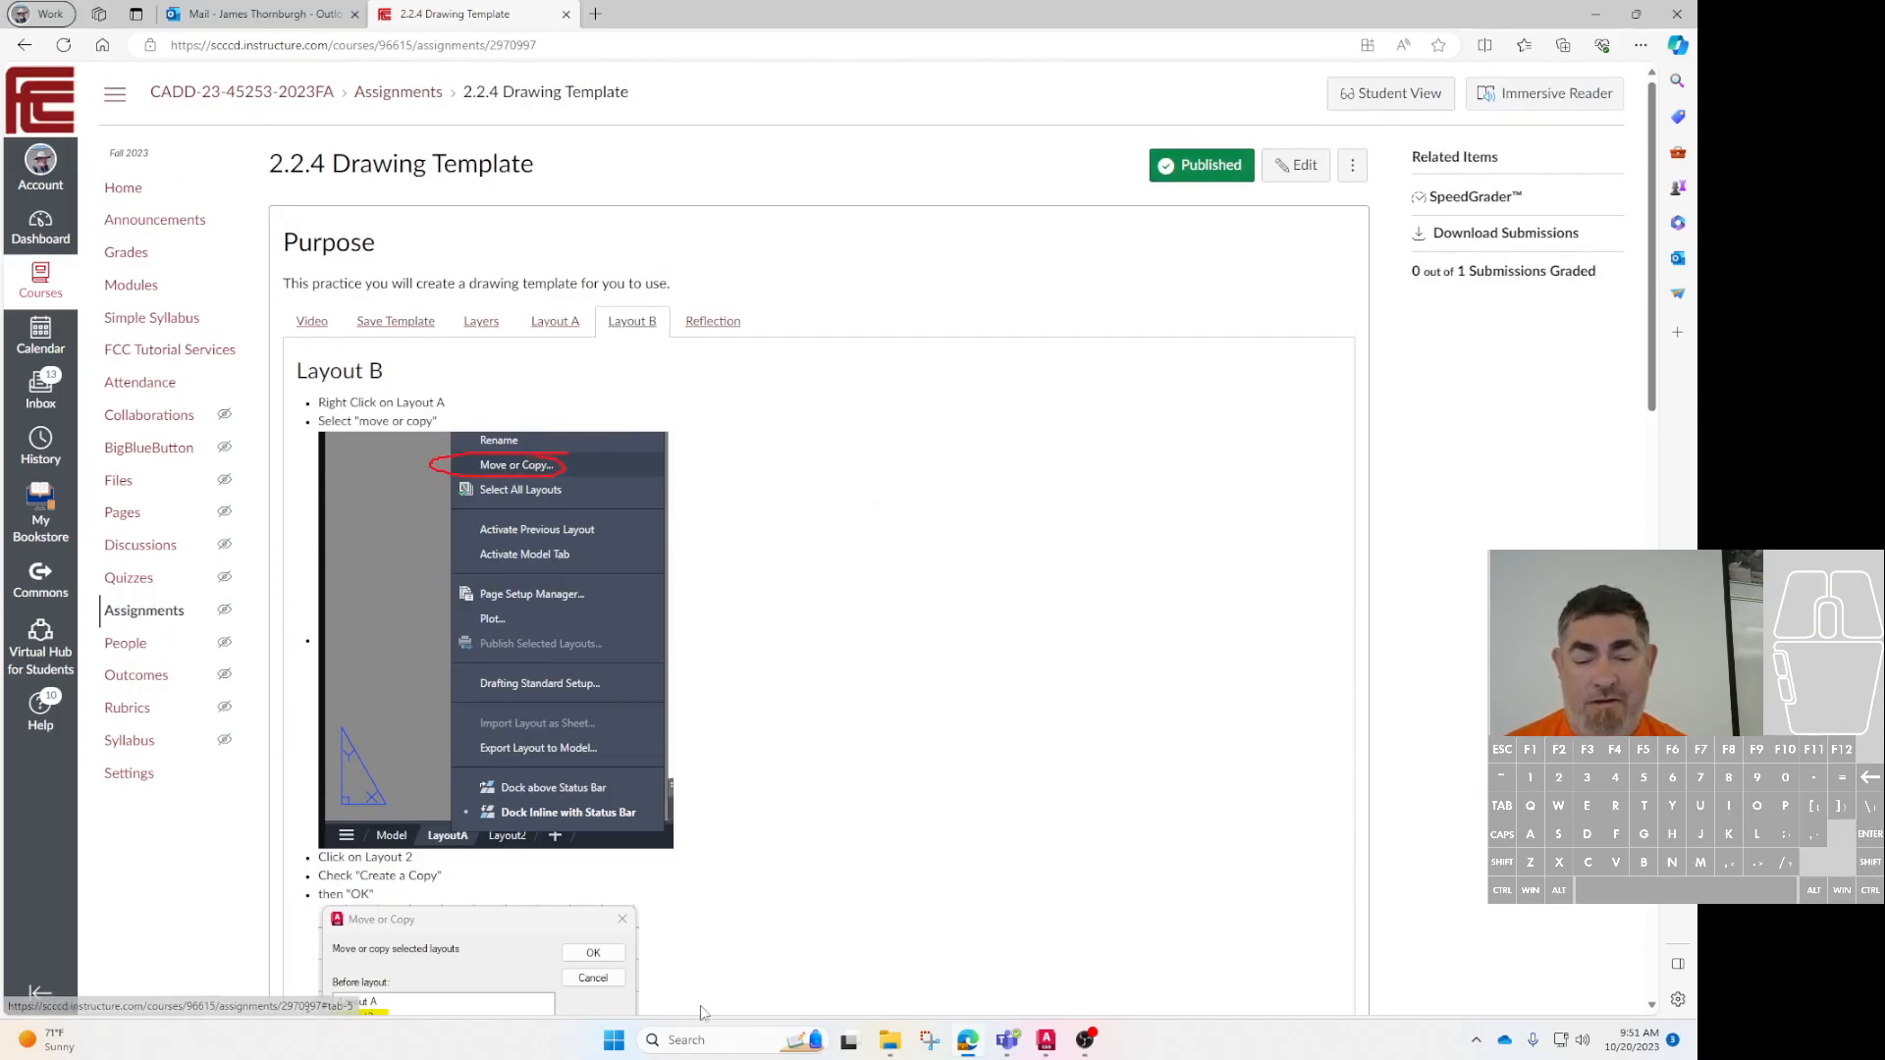
pyautogui.scroll(-3, 371, 749)
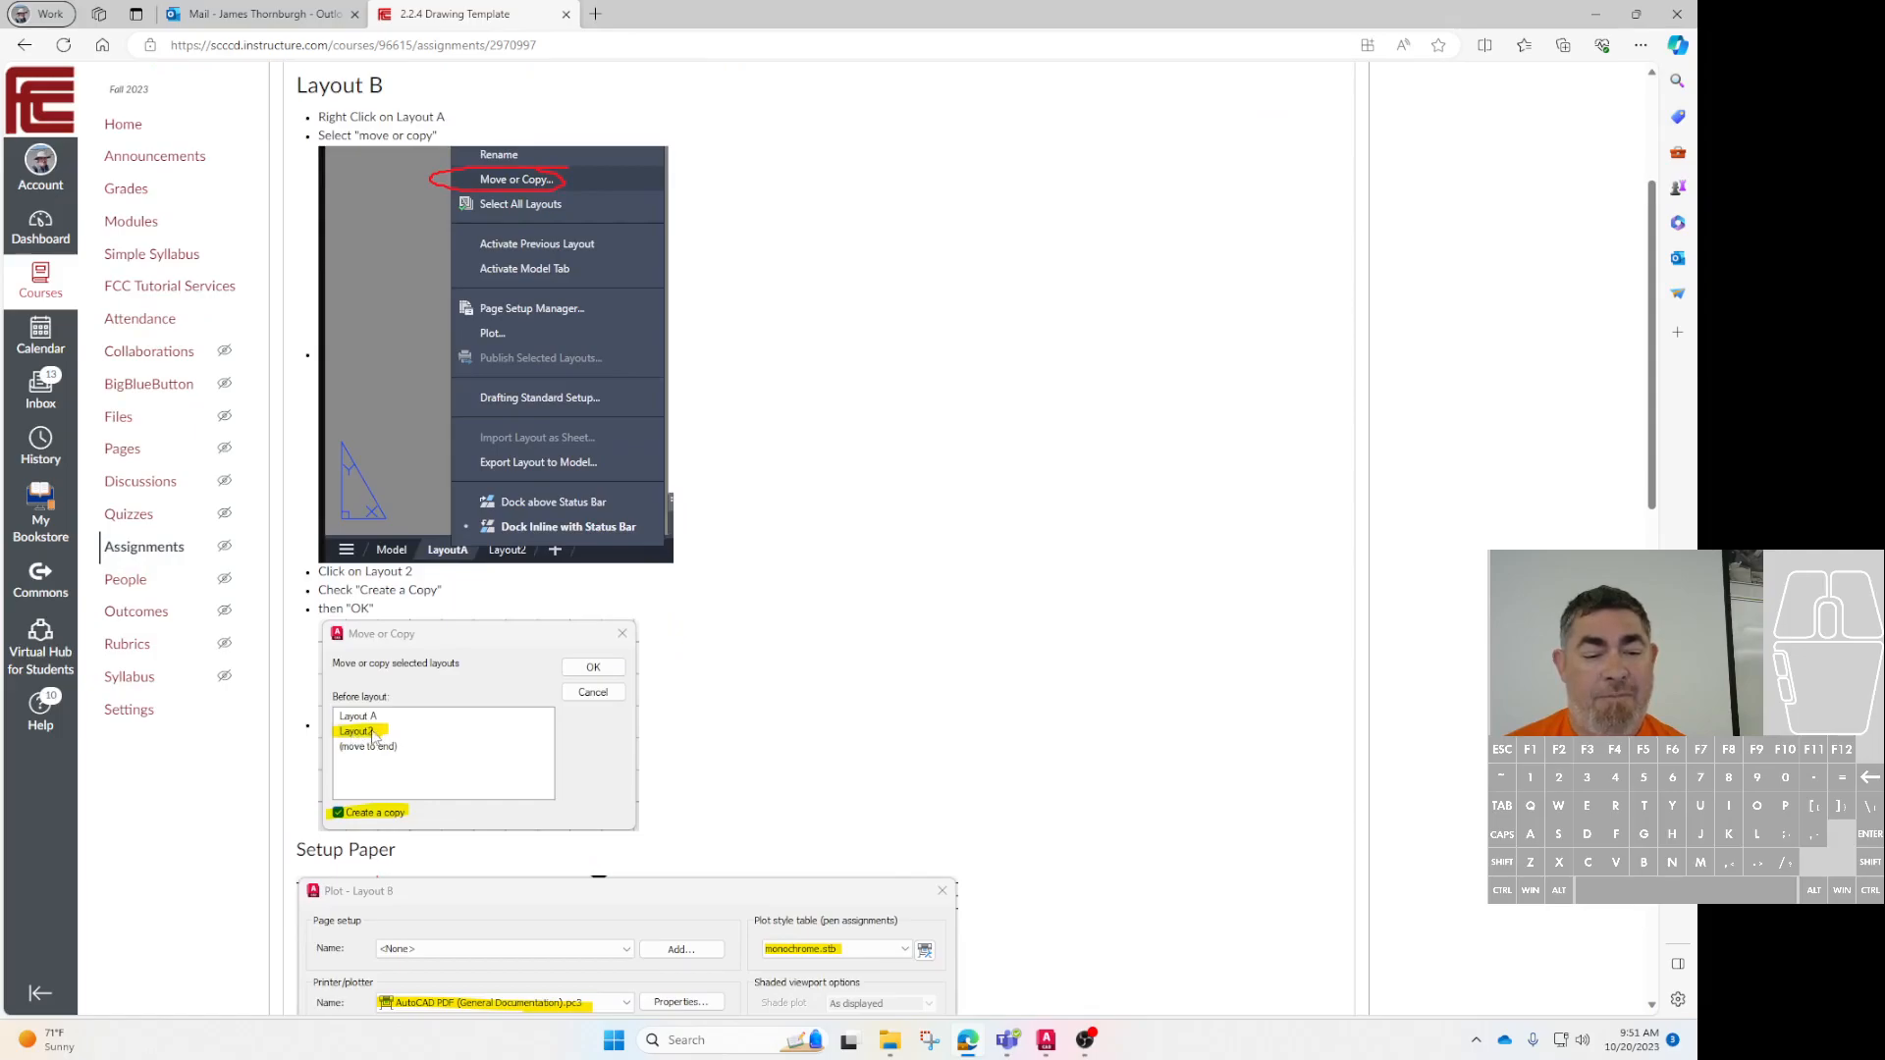
pyautogui.scroll(-5, 496, 657)
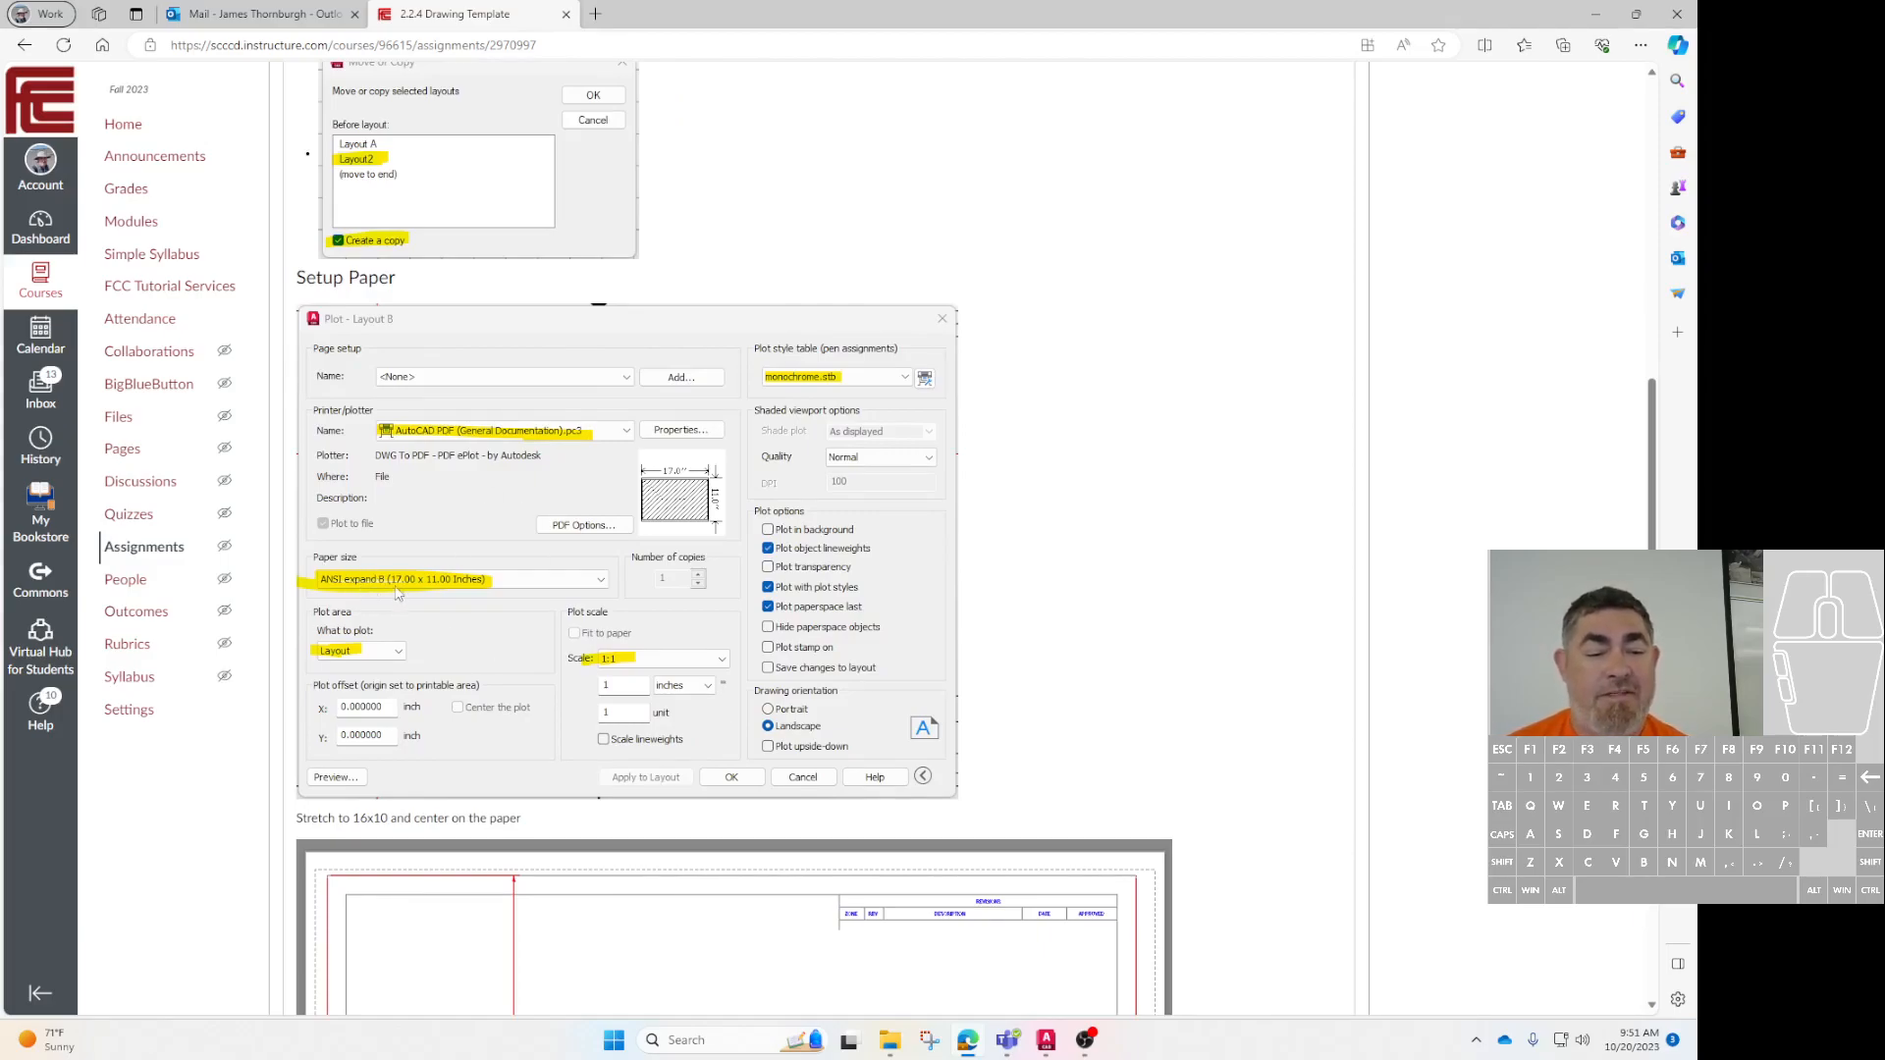
pyautogui.scroll(-5, 493, 552)
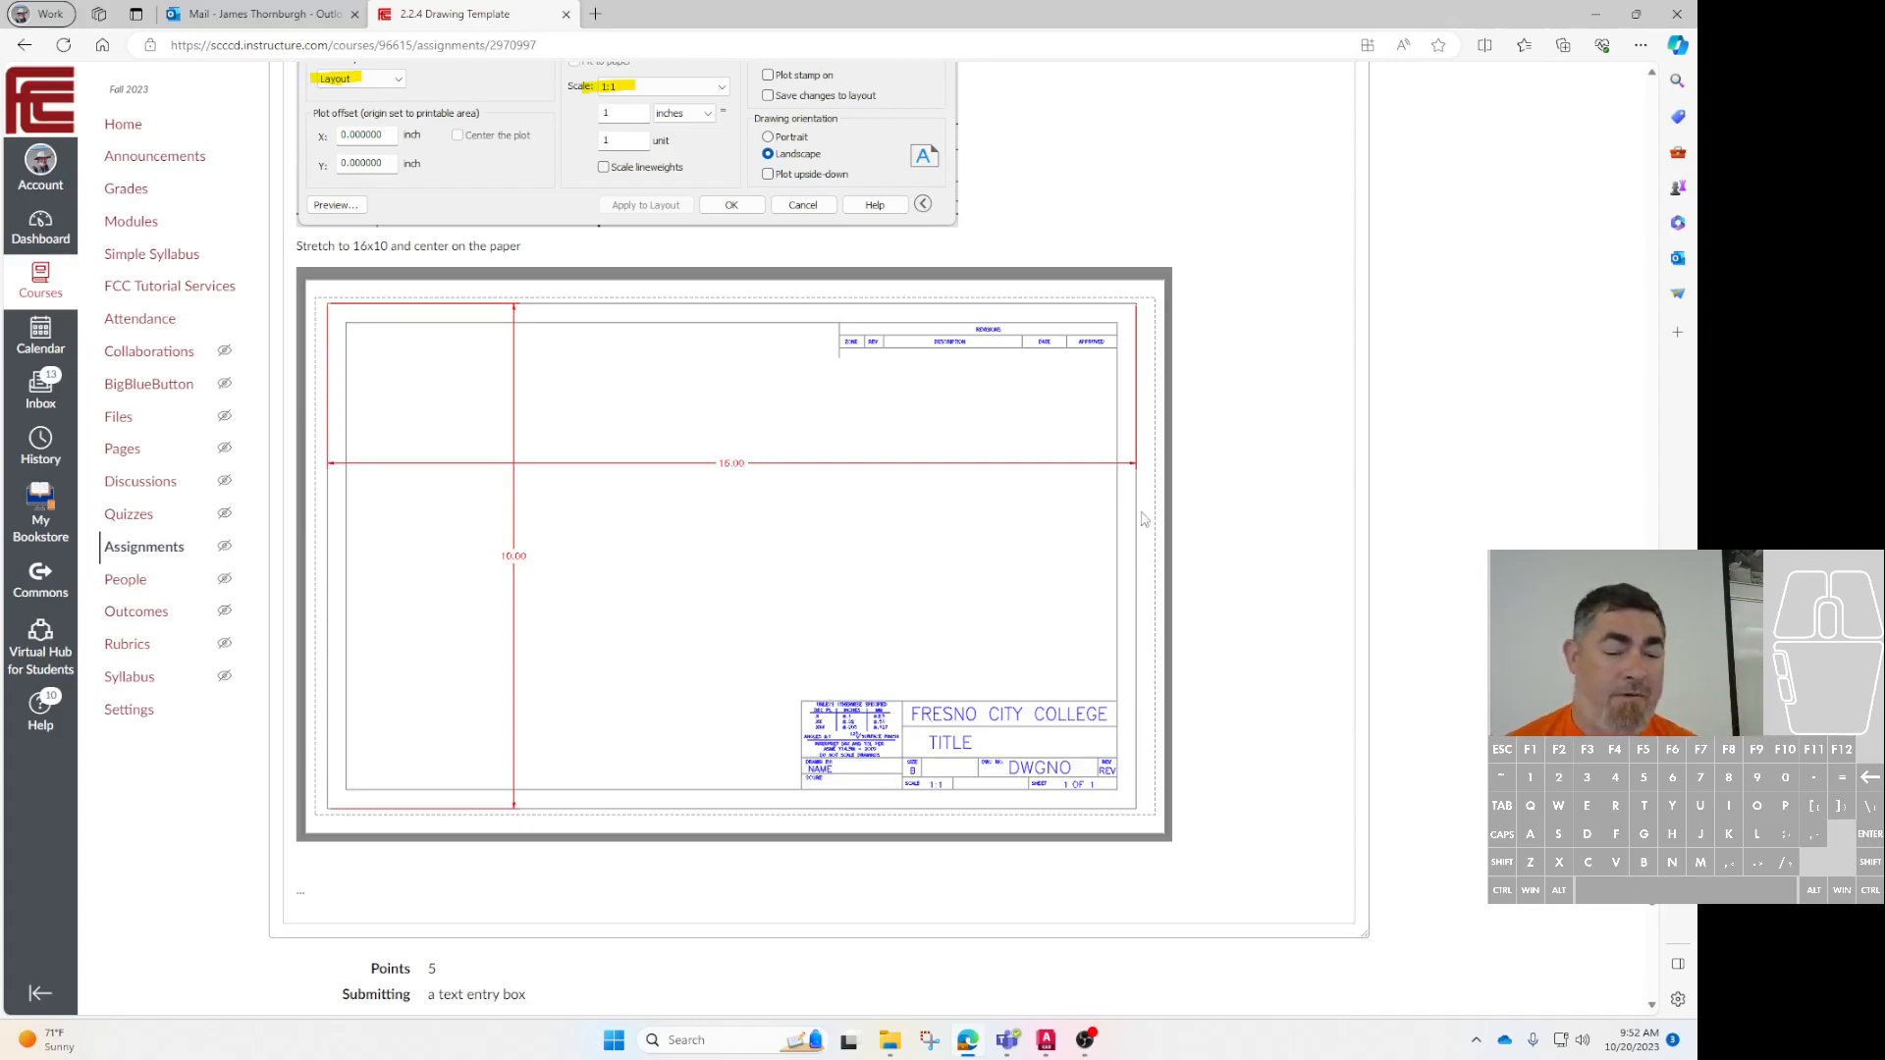
pyautogui.scroll(20, 1081, 560)
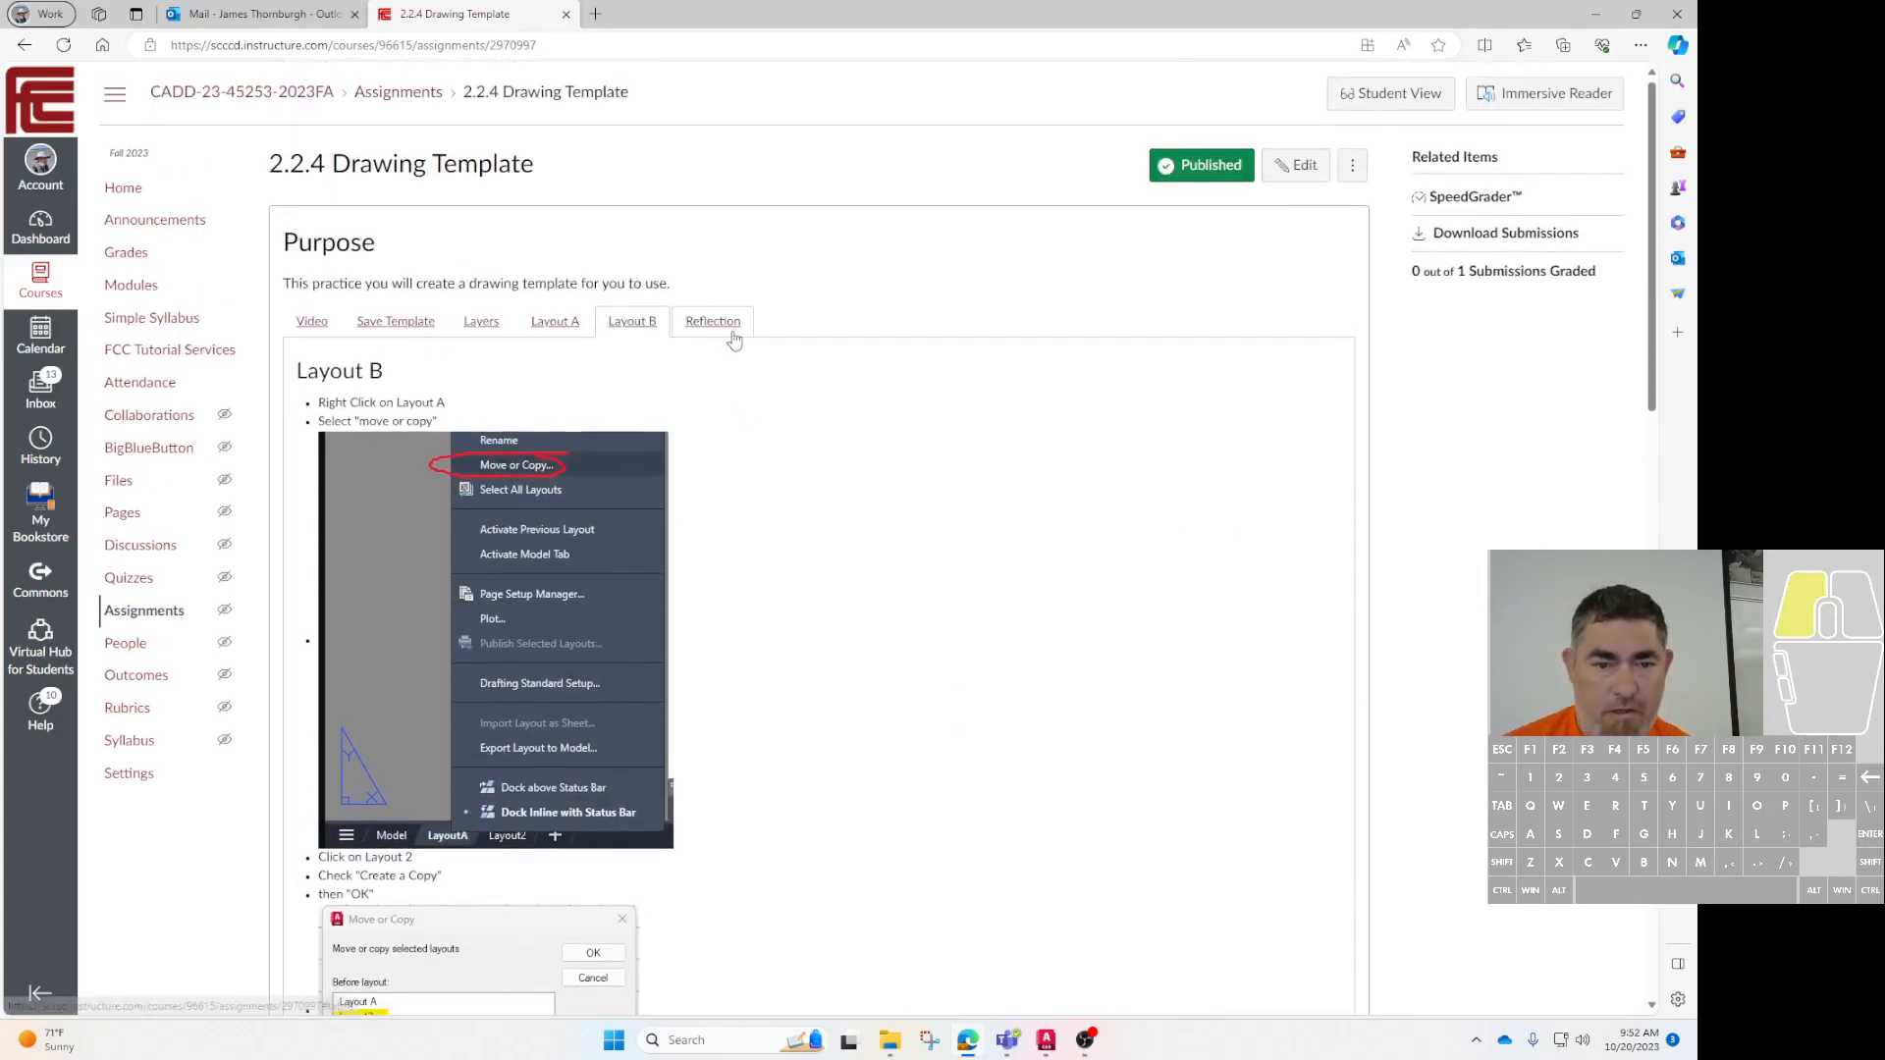
pyautogui.click(713, 324)
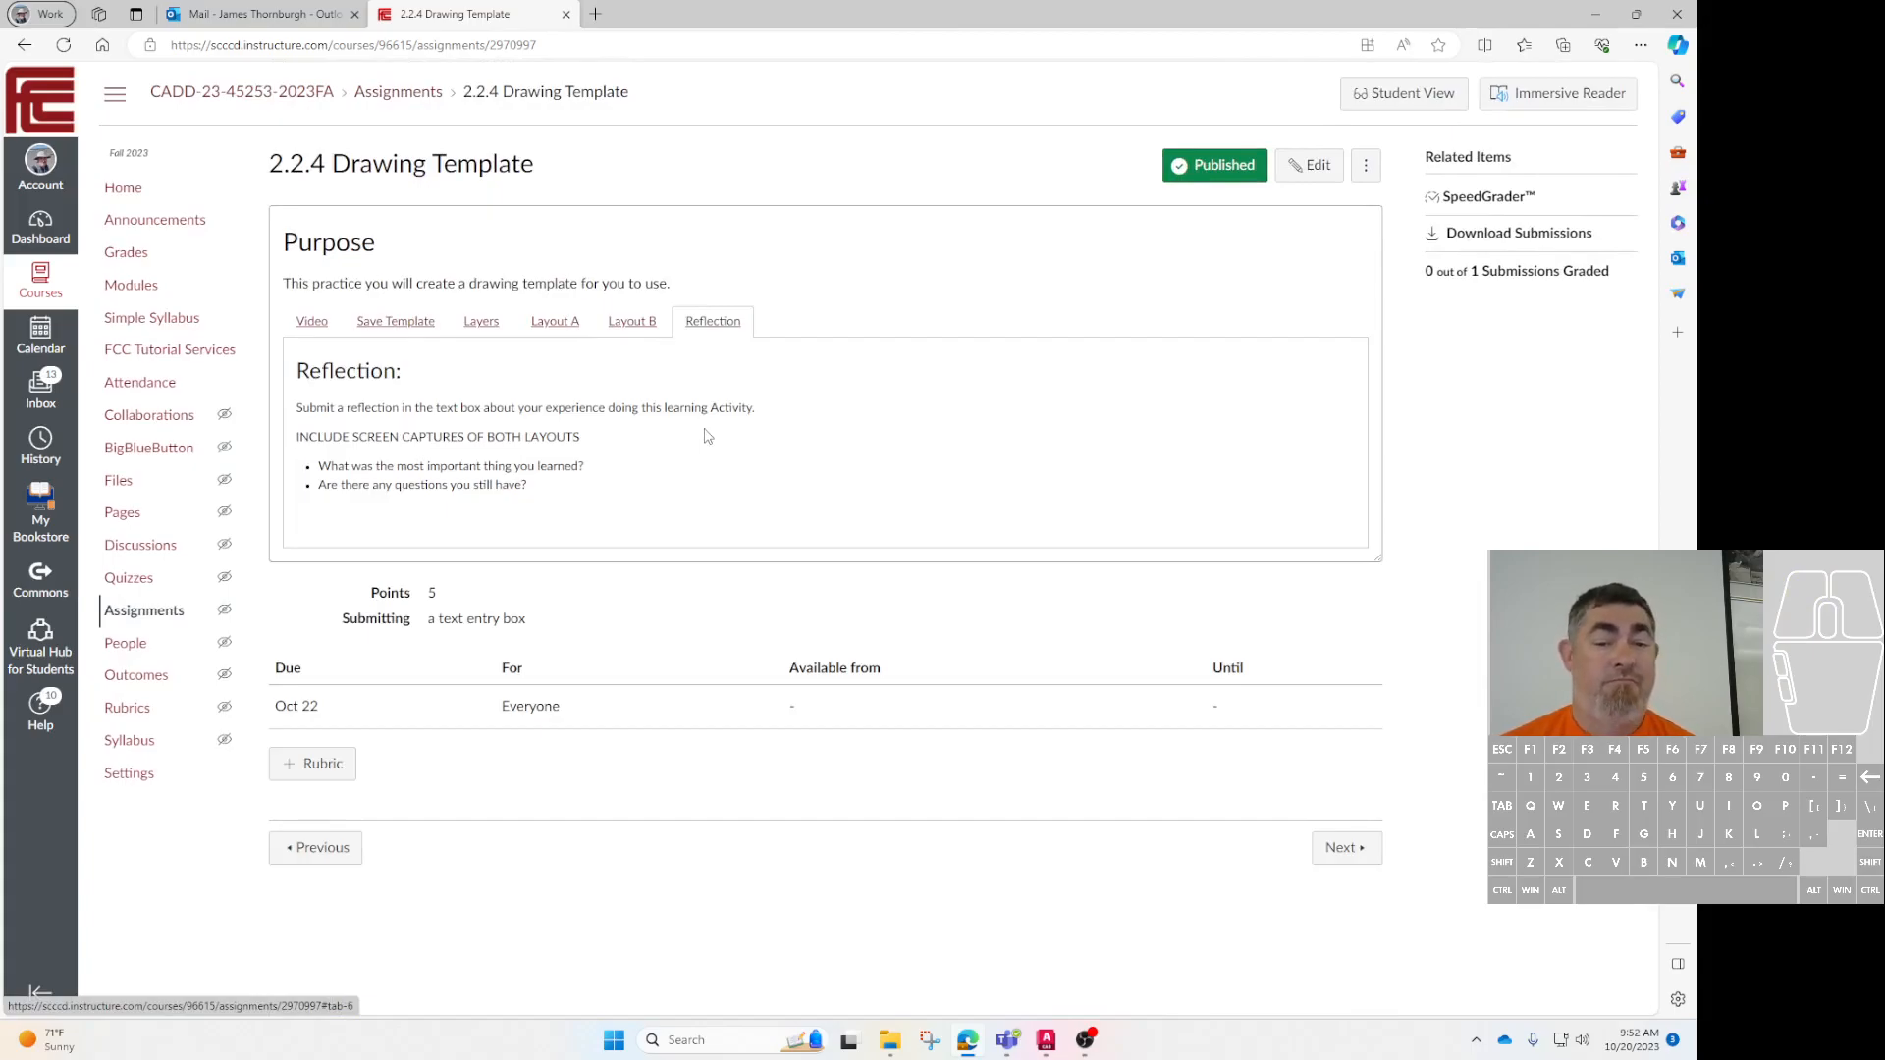